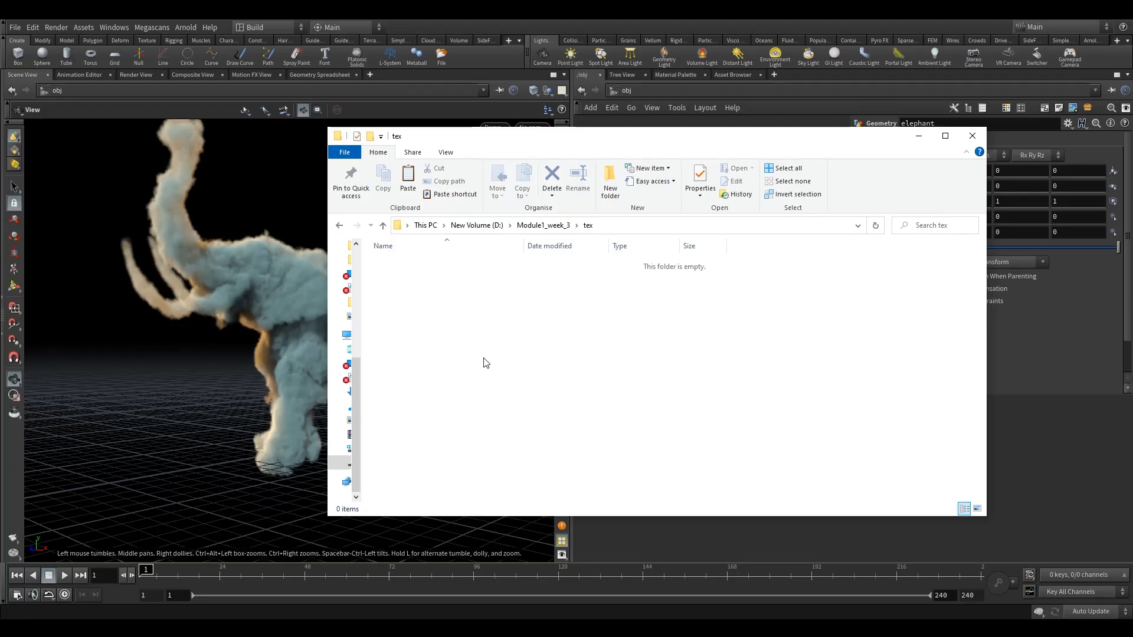
# - Paste the "sky-5907605 - 2k" JPG into the project's tex folder and close the folder window
pyautogui.click(416, 266)
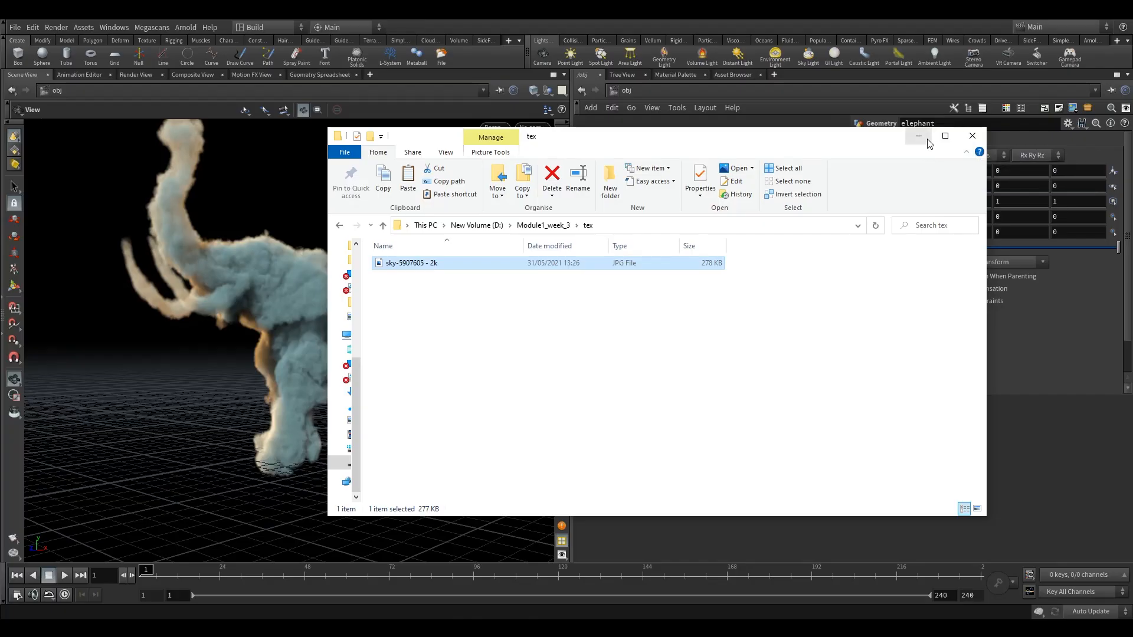
pyautogui.click(973, 138)
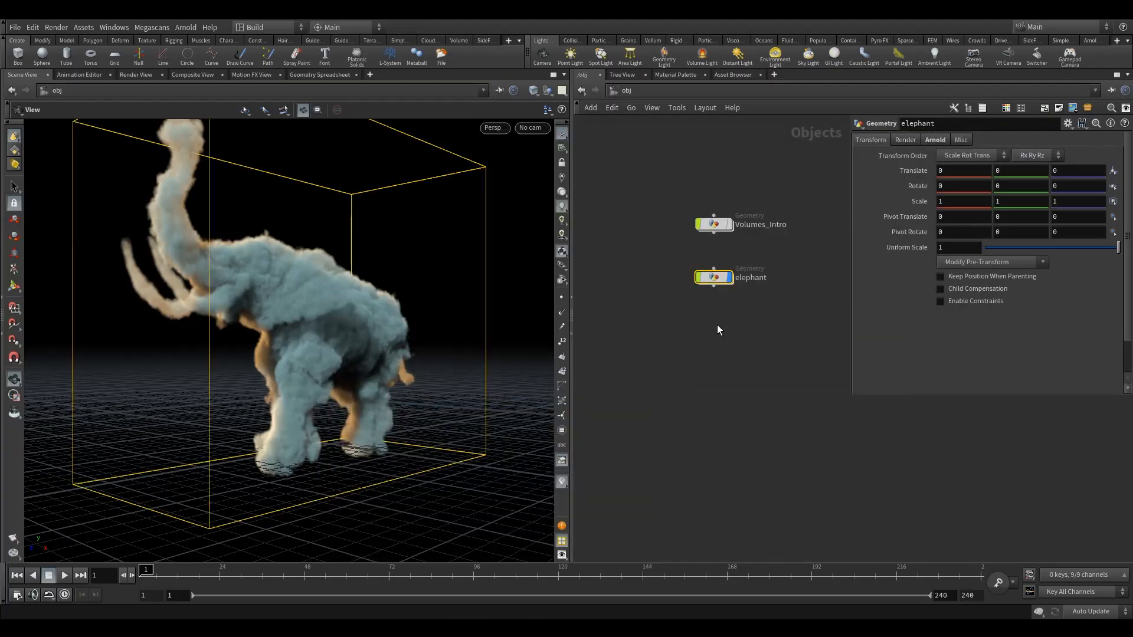
# - Inside the elephant geometry network, add a Null node and connect it to the output of filecache1
pyautogui.click(717, 278)
pyautogui.doubleClick(718, 277)
pyautogui.scroll(3, 652, 363)
pyautogui.moveTo(652, 362); pyautogui.dragTo(687, 328, button='middle')
pyautogui.scroll(2, 682, 302)
pyautogui.click(675, 264)
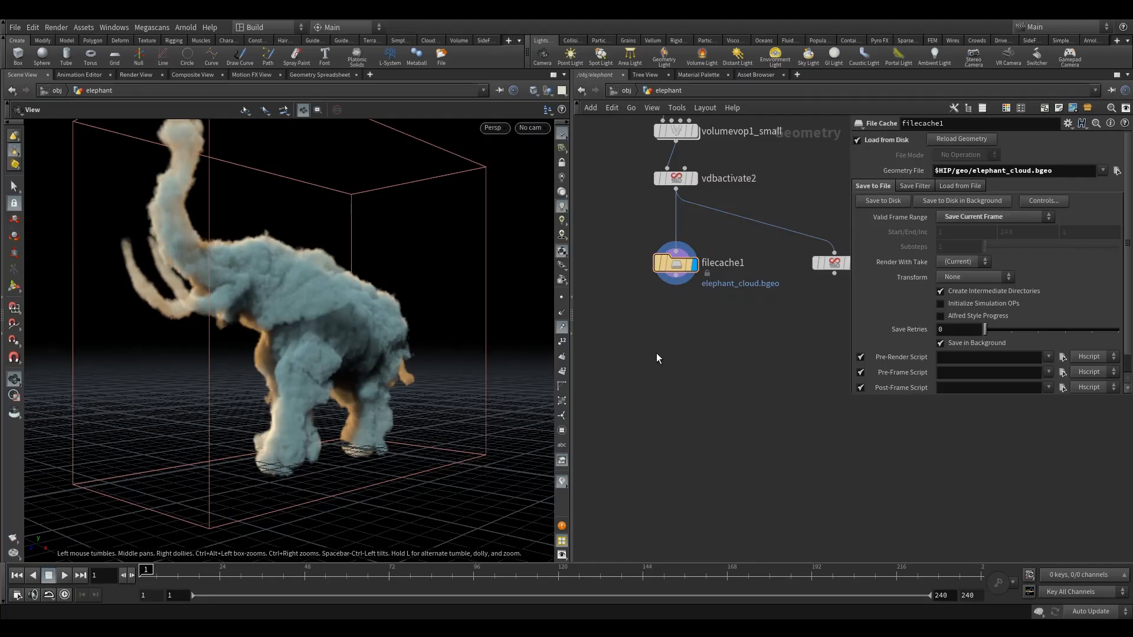
pyautogui.press('Tab')
pyautogui.write('null')
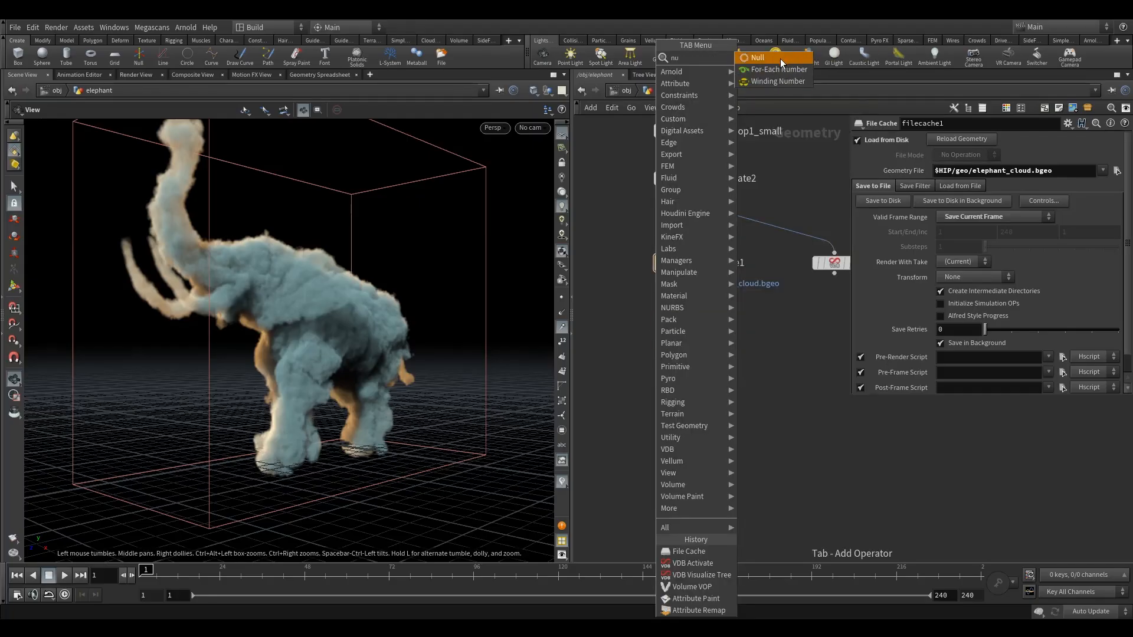
pyautogui.press('Return')
pyautogui.click(674, 357)
pyautogui.moveTo(676, 276); pyautogui.dragTo(676, 347)
# - Rename the new Null node as OUT
pyautogui.doubleClick(707, 359)
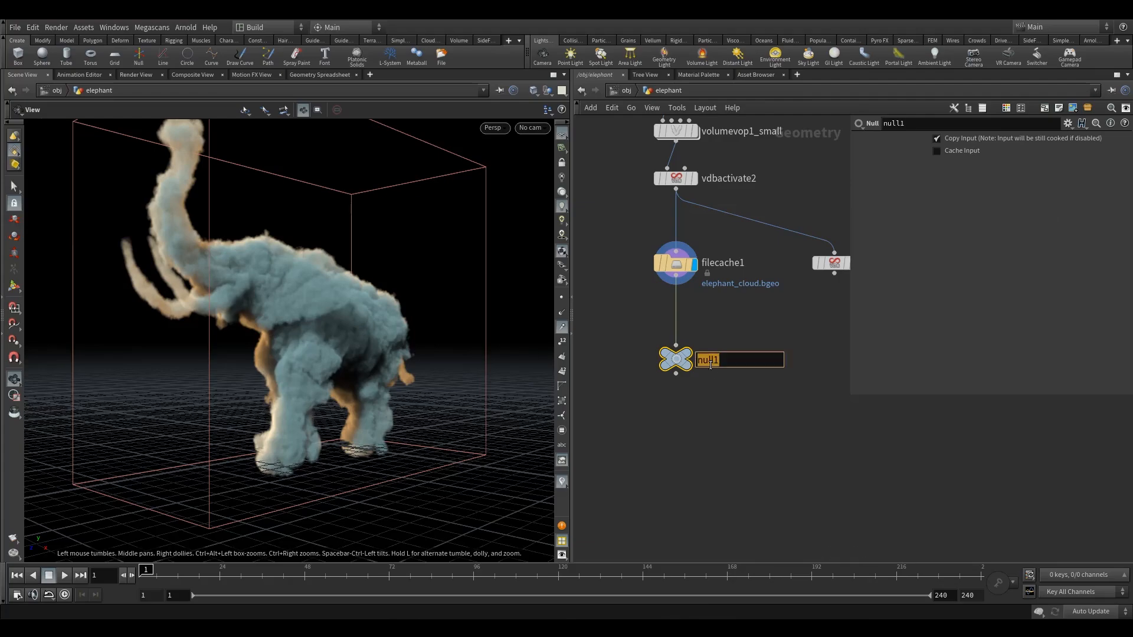
pyautogui.write('U')
pyautogui.press('BackSpace')
pyautogui.write('OUT')
pyautogui.click(668, 403)
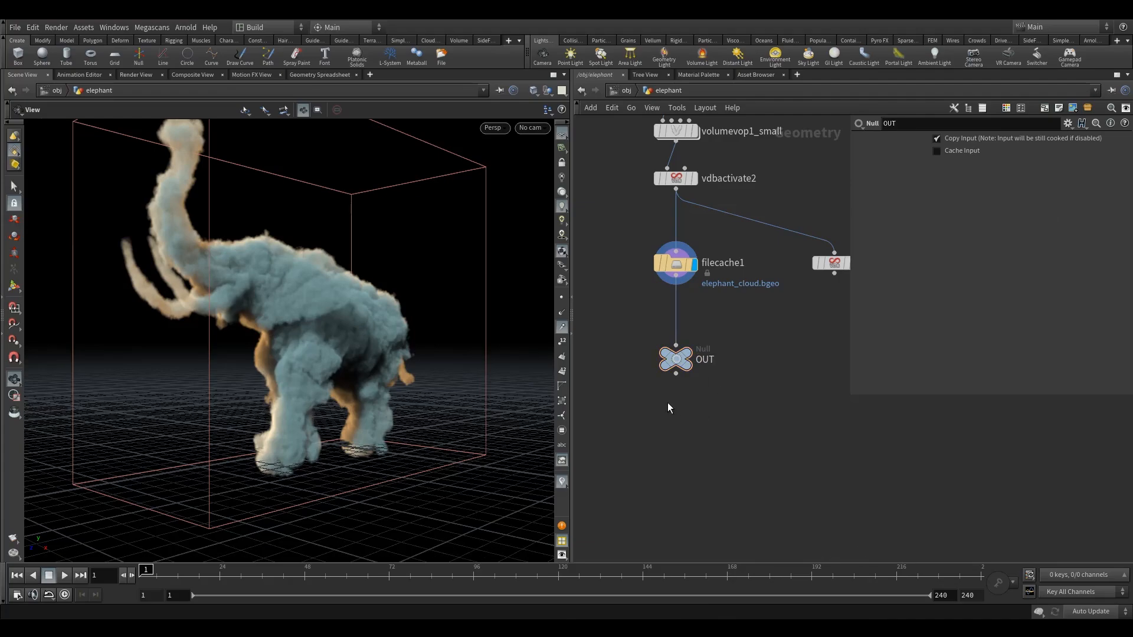
# - Go to the stage network and add a SOP Import node
pyautogui.click(628, 90)
pyautogui.click(647, 91)
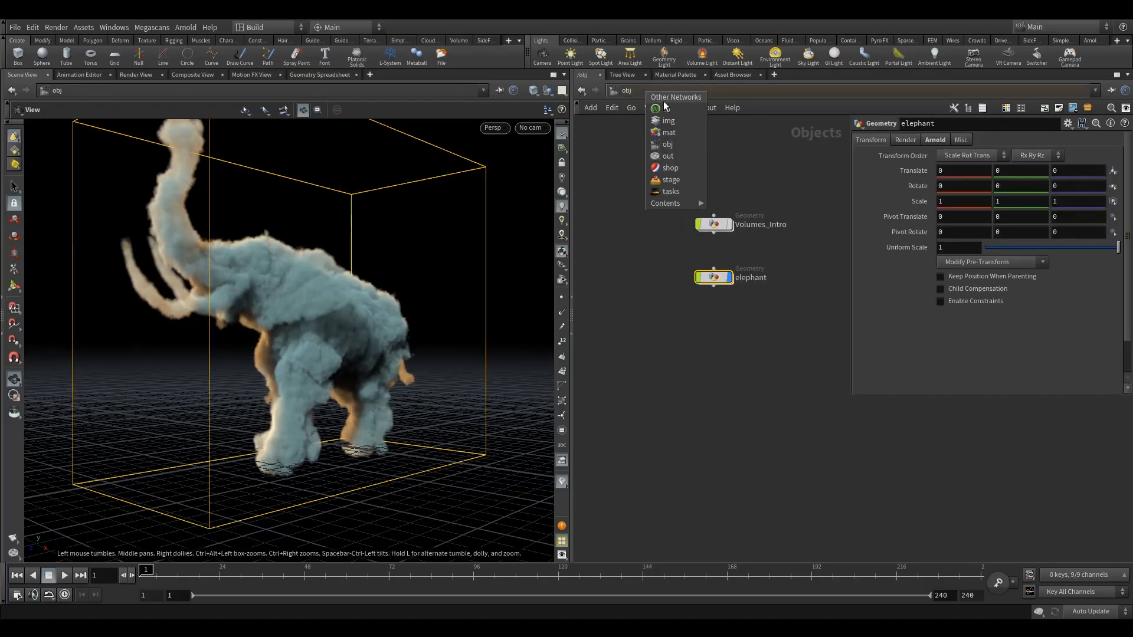
pyautogui.click(680, 167)
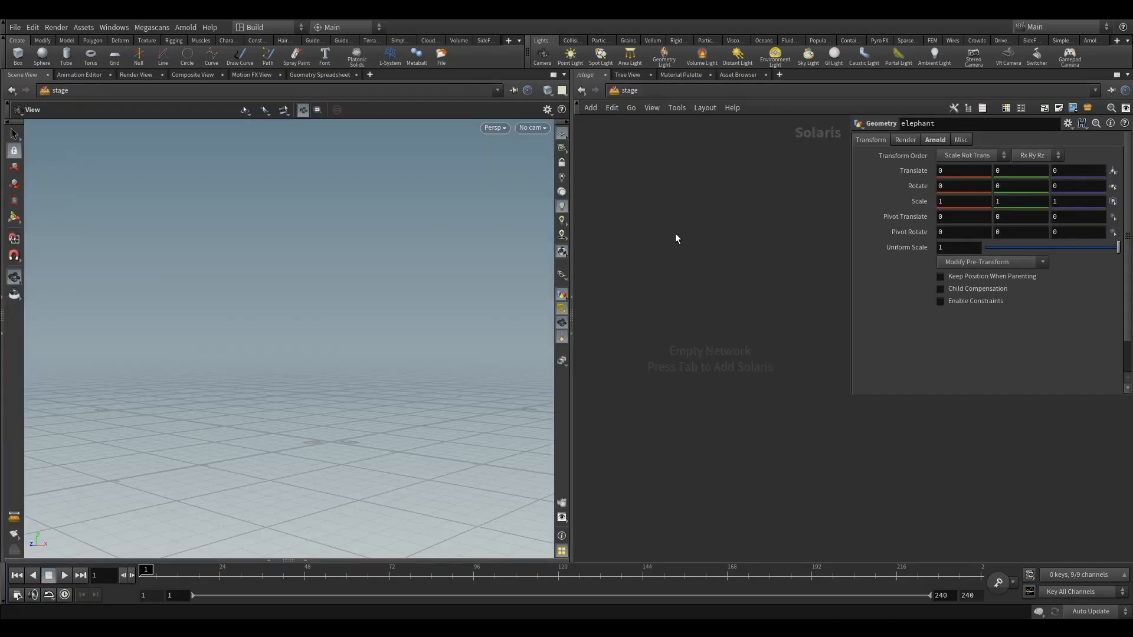
pyautogui.press('Tab')
pyautogui.press('Escape')
pyautogui.press('Tab')
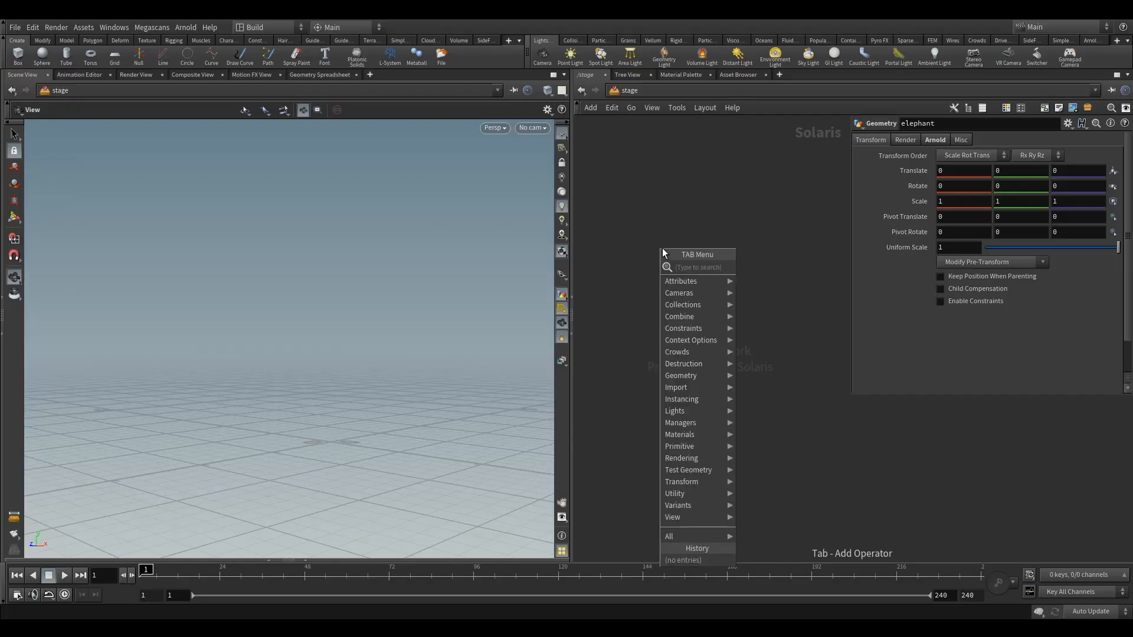
pyautogui.write('sop')
pyautogui.click(780, 264)
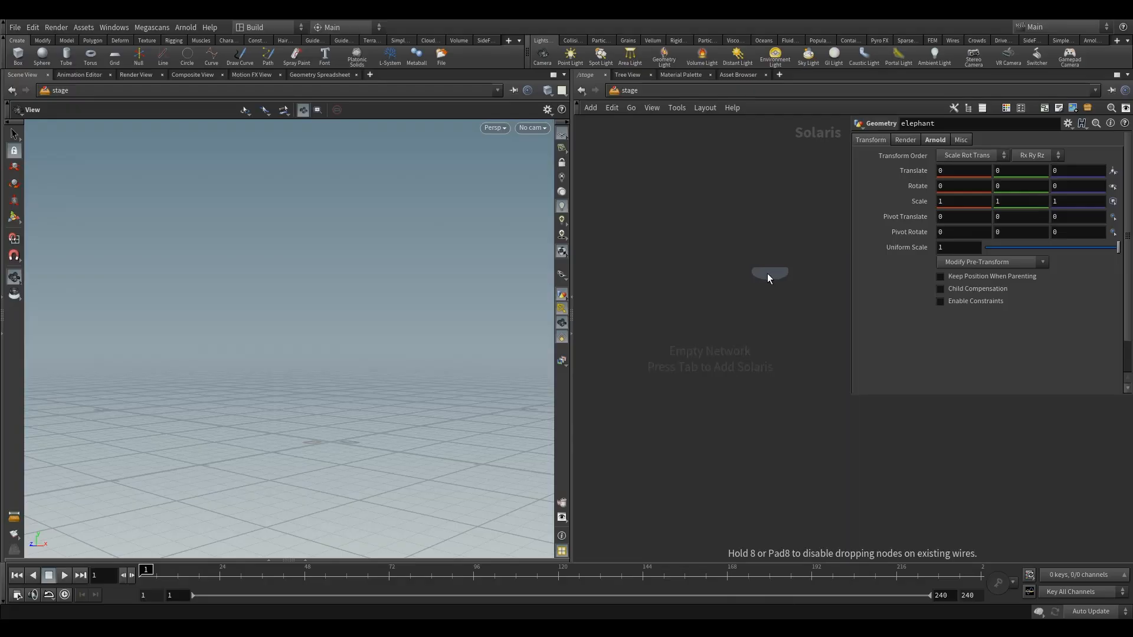
pyautogui.click(705, 229)
# - Set the SOP Import node's SOP path to /obj/elephant/OUT
pyautogui.click(1120, 140)
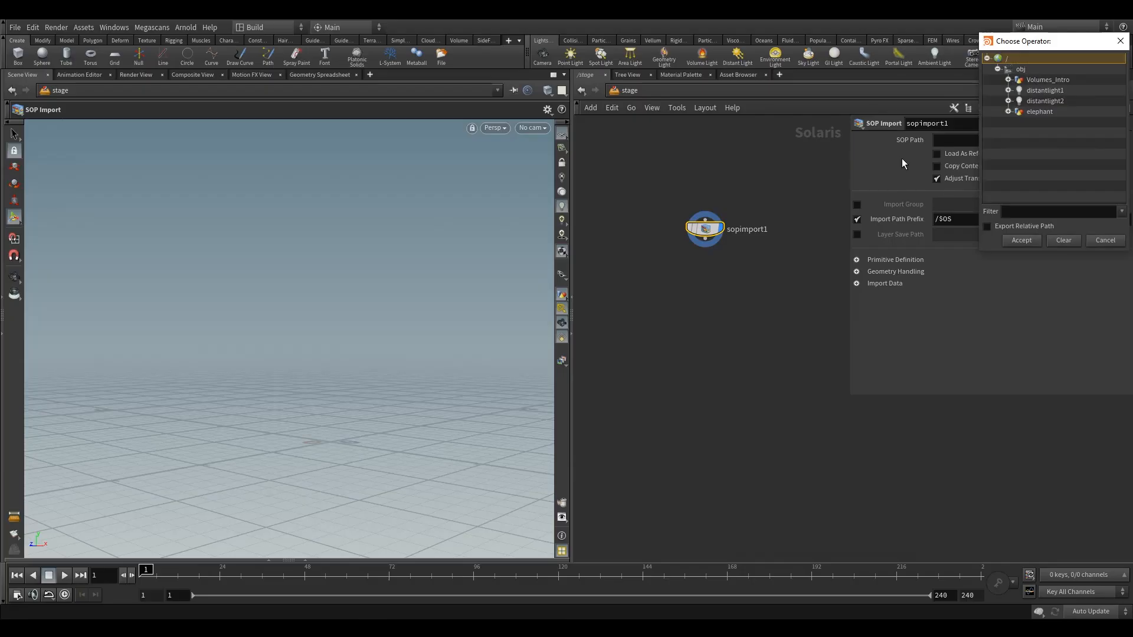
pyautogui.click(1009, 111)
pyautogui.click(1043, 157)
pyautogui.click(1021, 240)
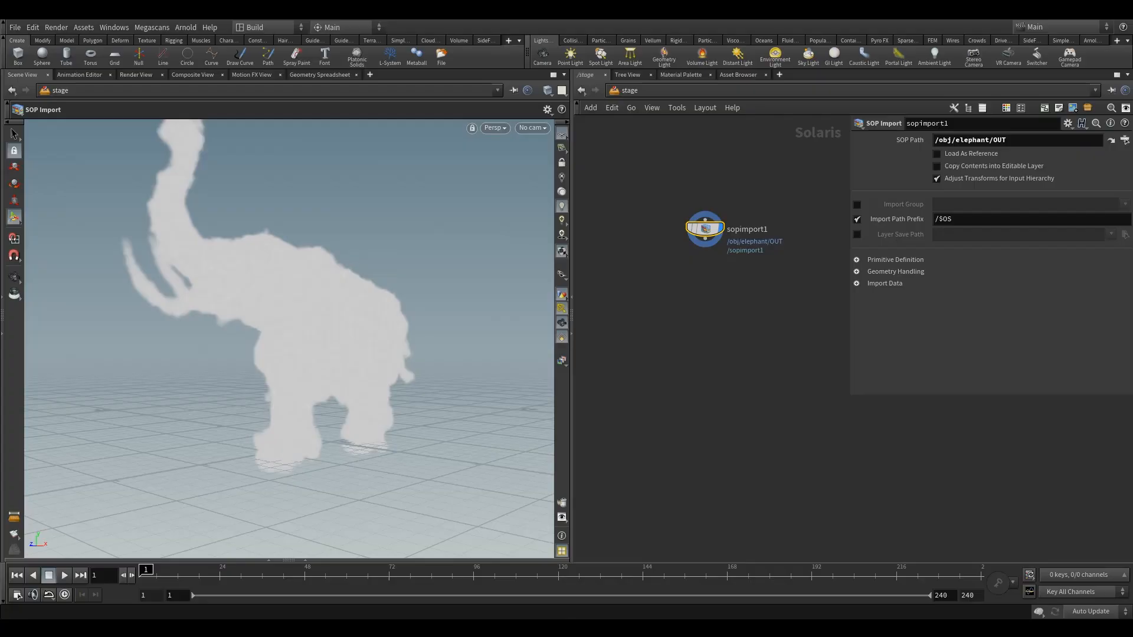
# - Add a Dome Light node connected below the SOP Import and switch the viewport from headlight to scene lighting
pyautogui.moveTo(740, 290); pyautogui.dragTo(705, 277, button='middle')
pyautogui.moveTo(678, 182); pyautogui.dragTo(731, 291)
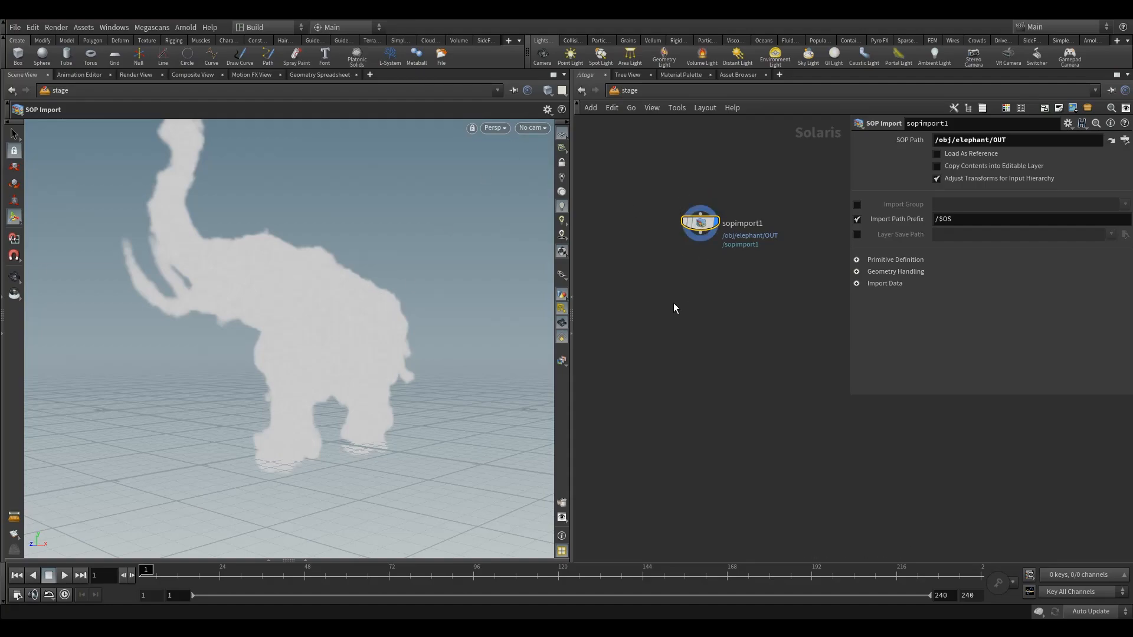
pyautogui.press('Tab')
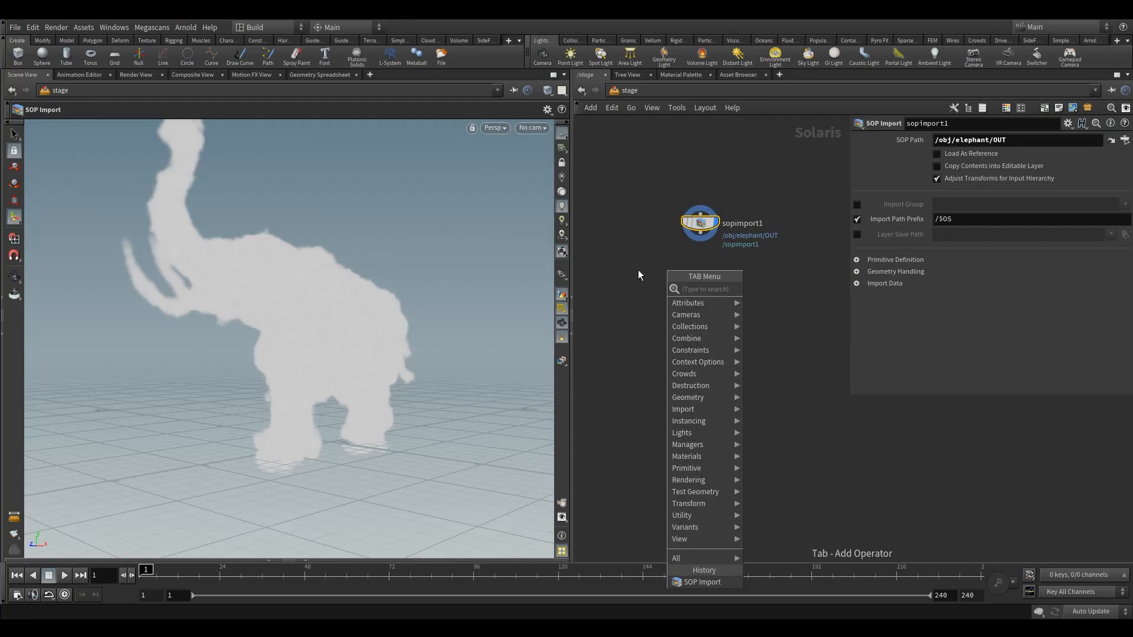
pyautogui.write('dome')
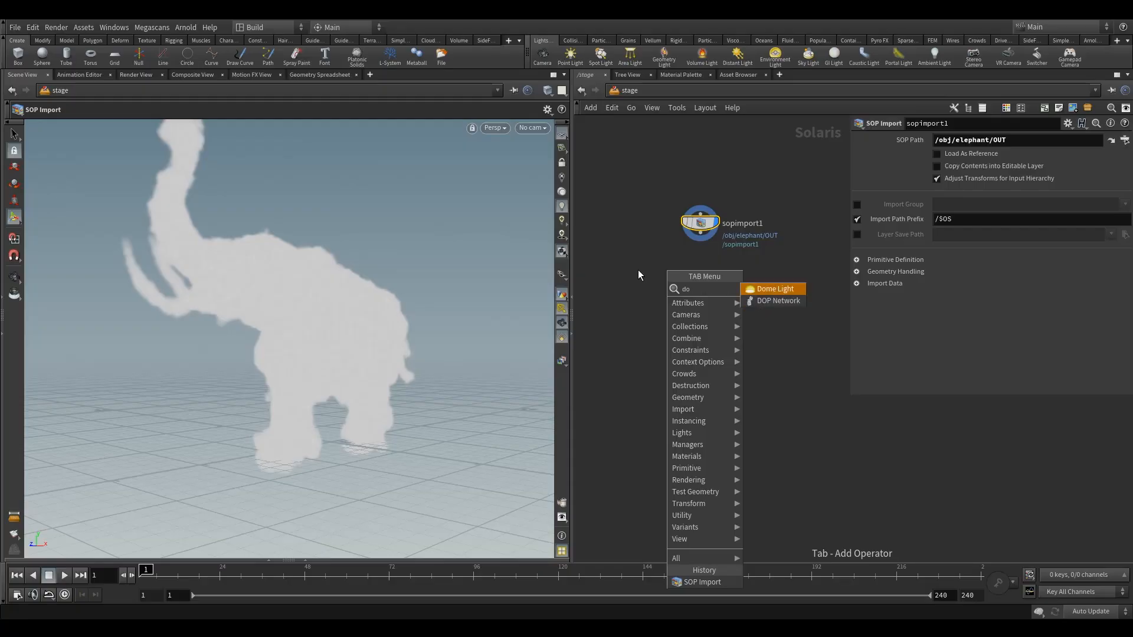
pyautogui.click(752, 289)
pyautogui.click(698, 294)
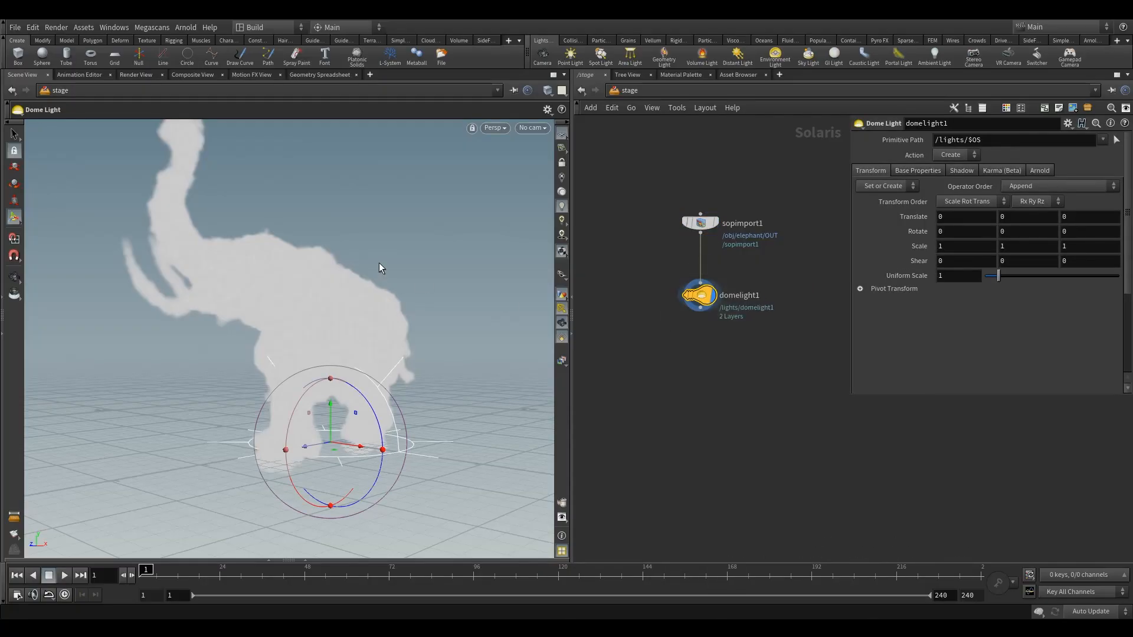
pyautogui.click(561, 206)
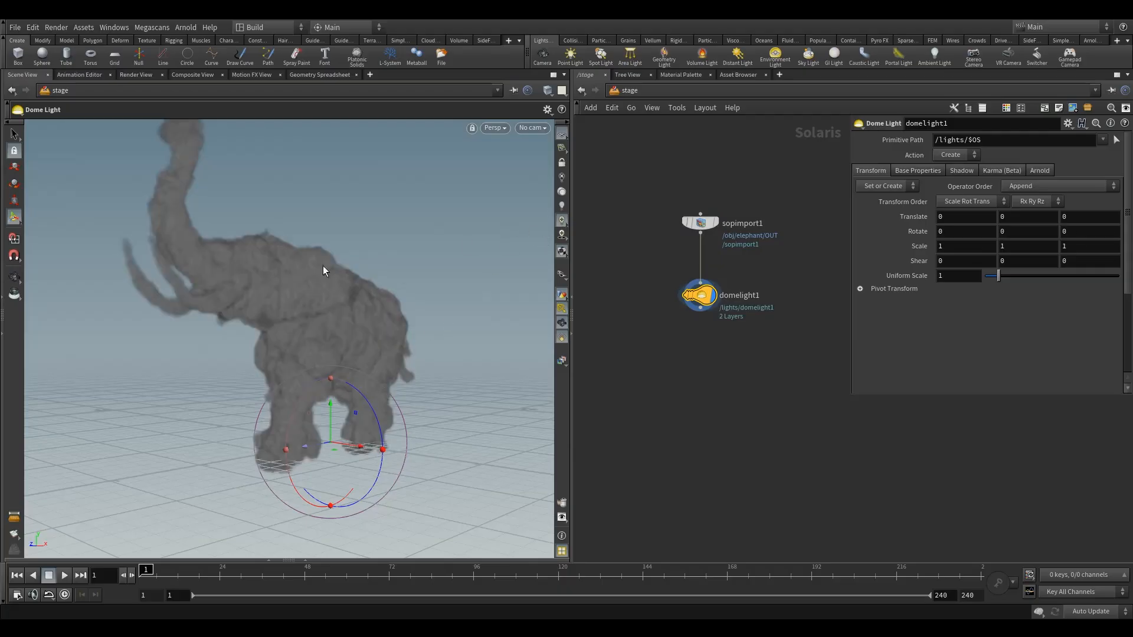
# - Orbit the viewport to the elephant's other side, facing its trunk to the right, and create a camera from that view
pyautogui.press('Escape')
pyautogui.moveTo(295, 311); pyautogui.dragTo(346, 329)
pyautogui.press('Return')
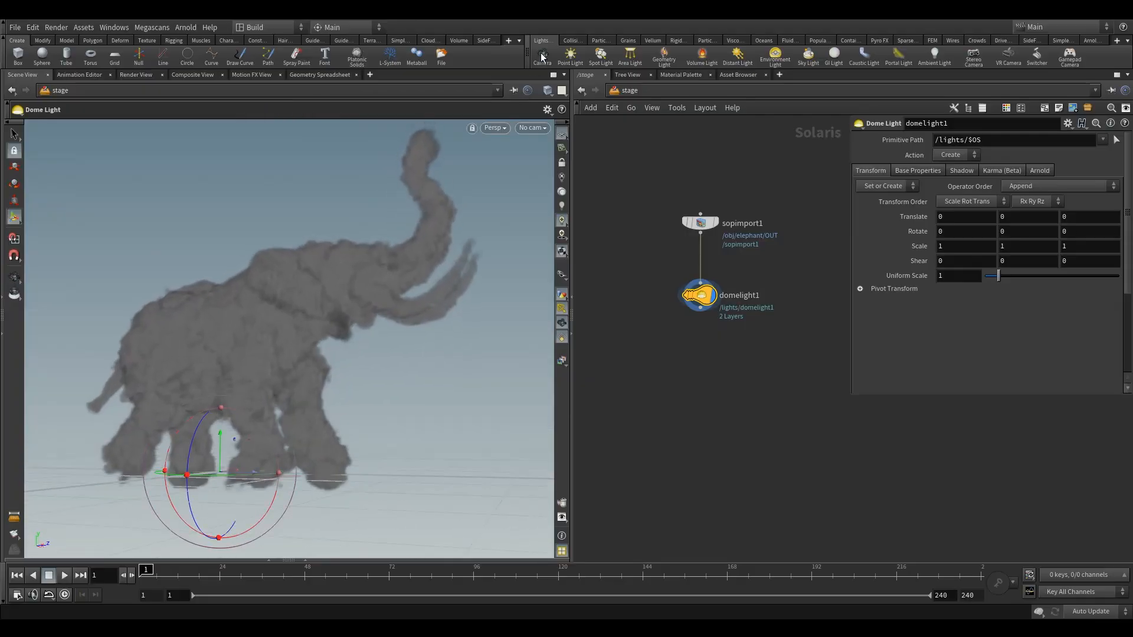
pyautogui.click(543, 56)
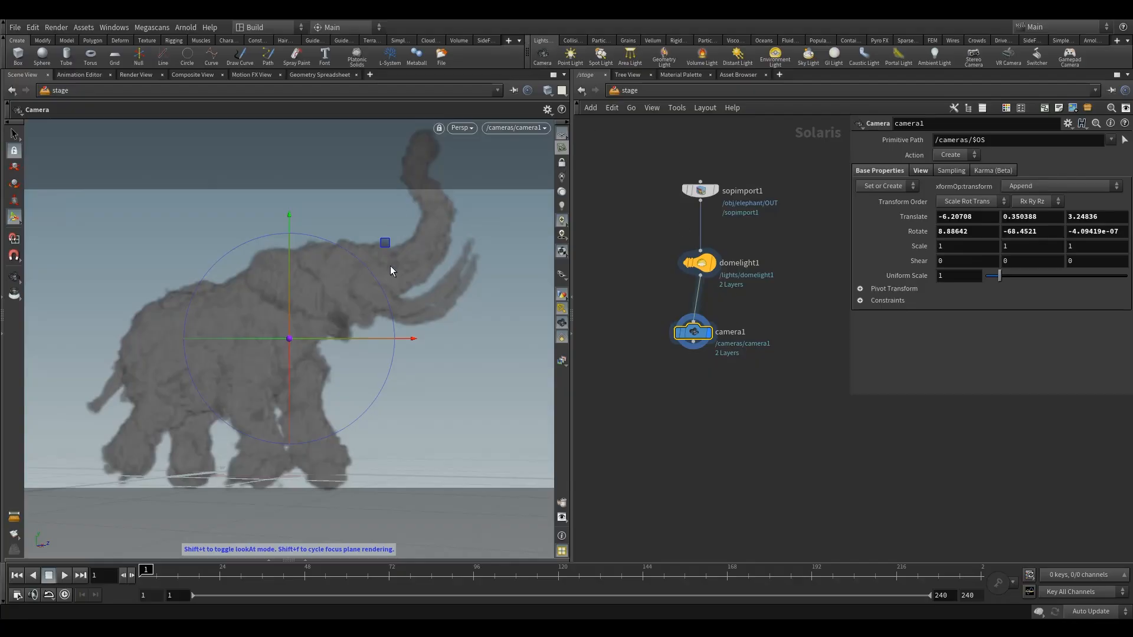
# - Lock the camera to the view and frame the elephant smaller from below, with rotation about 21.3, -58.4, 0
pyautogui.click(562, 165)
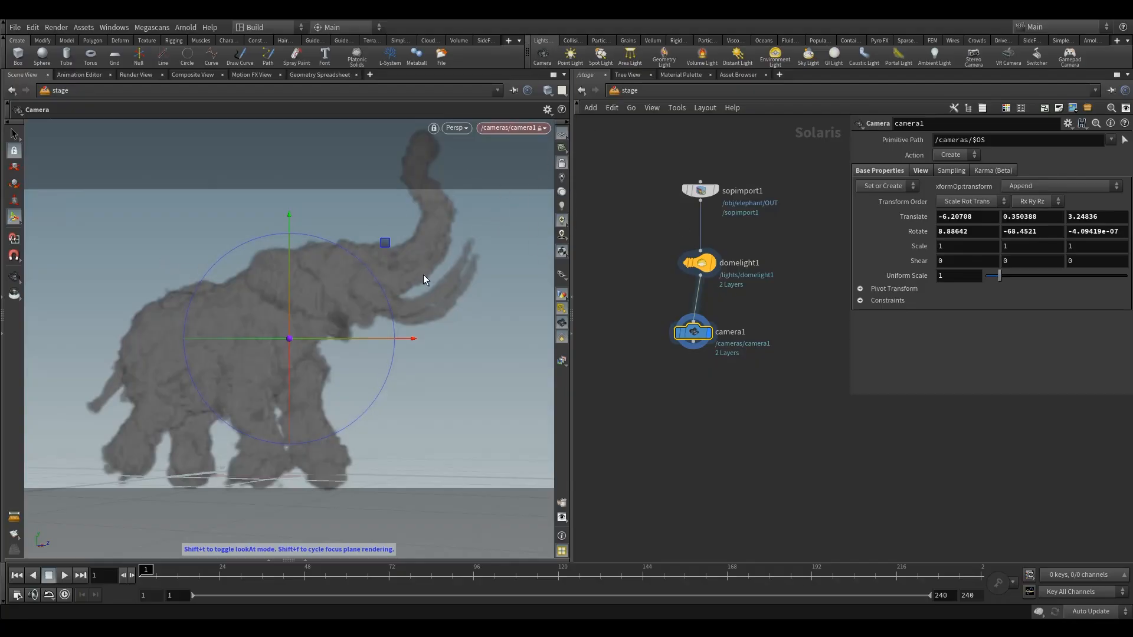
pyautogui.press('Escape')
pyautogui.moveTo(394, 290); pyautogui.dragTo(336, 321)
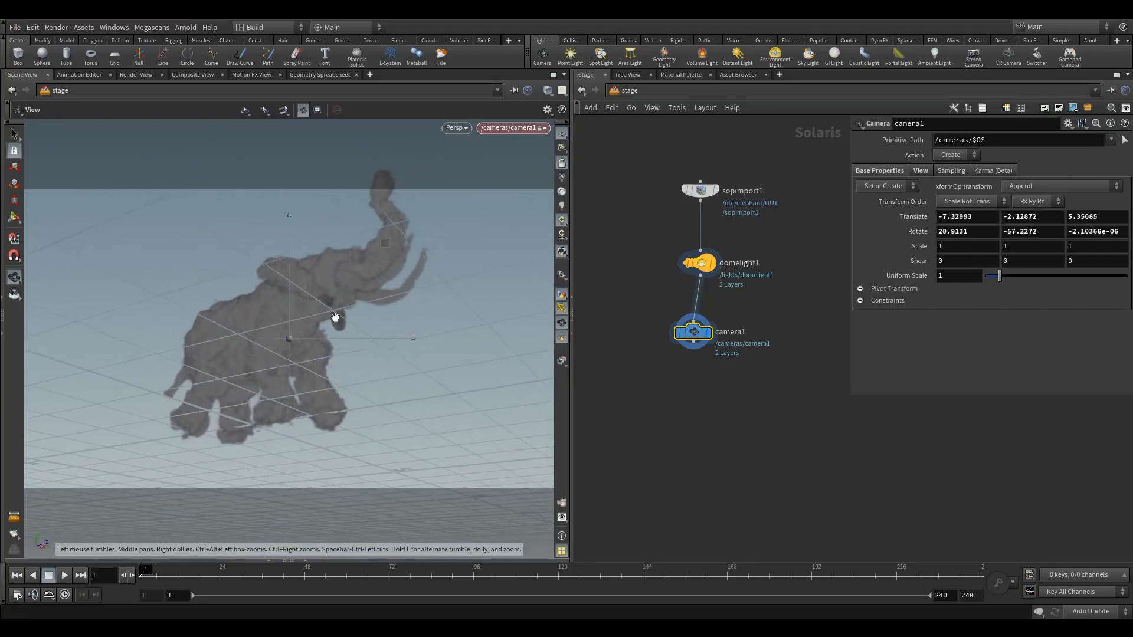
pyautogui.moveTo(337, 321); pyautogui.dragTo(292, 329, button='middle')
pyautogui.moveTo(293, 329); pyautogui.dragTo(275, 342)
pyautogui.rightClick(275, 342)
pyautogui.press('Escape')
pyautogui.press('Return')
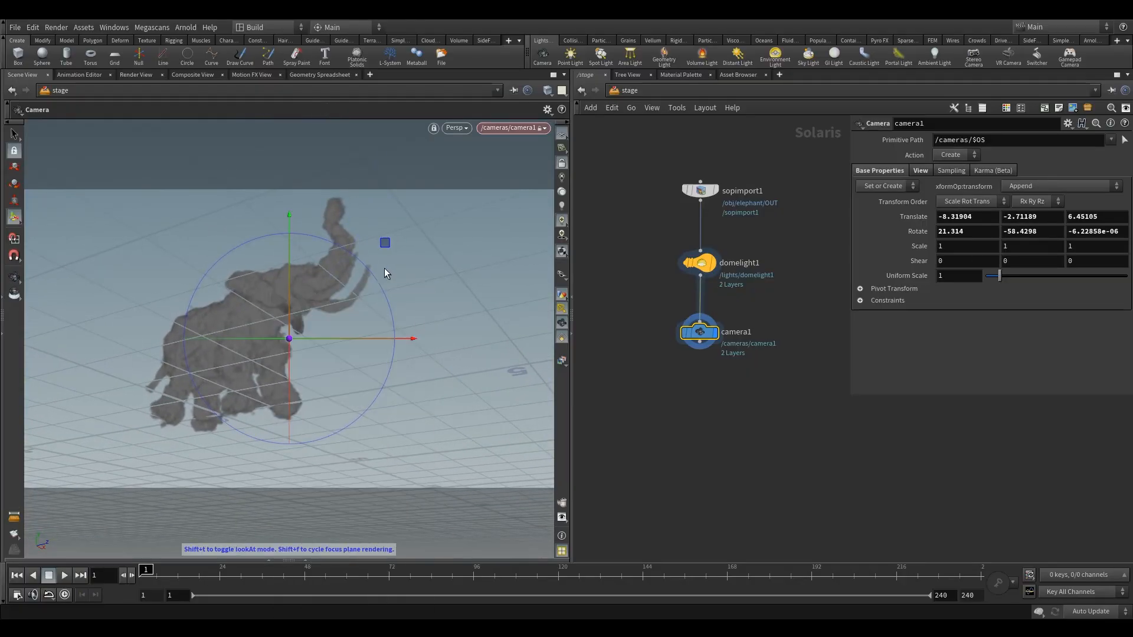
# - Set the camera view's background image to $HIP/tex/sky-5907605 - 2k.jpg in the display options
pyautogui.press('d')
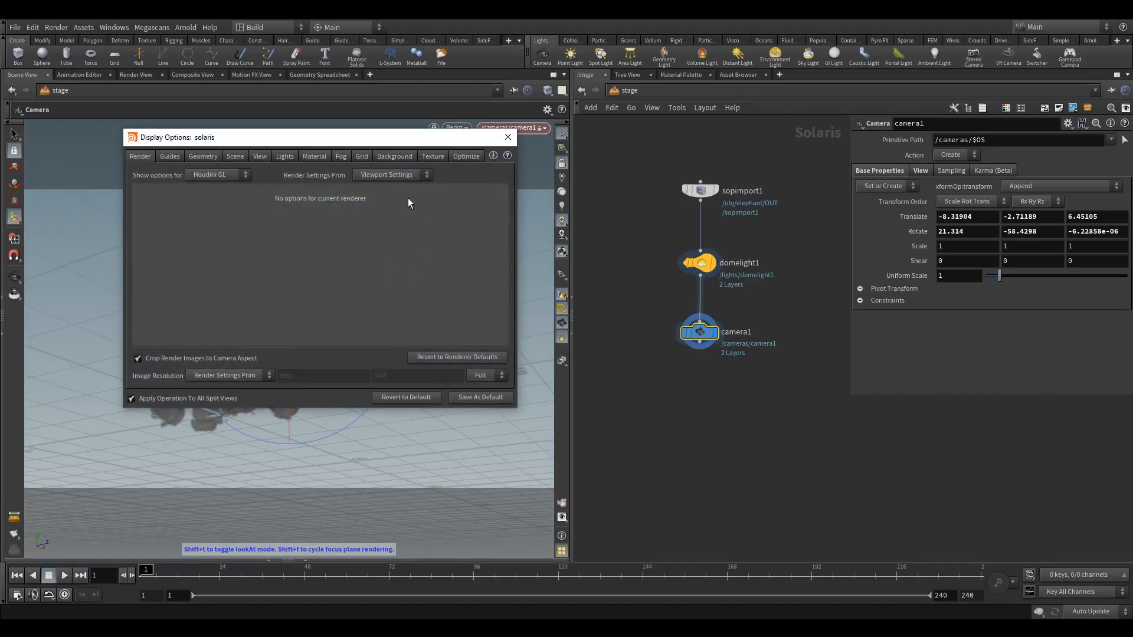
pyautogui.click(401, 157)
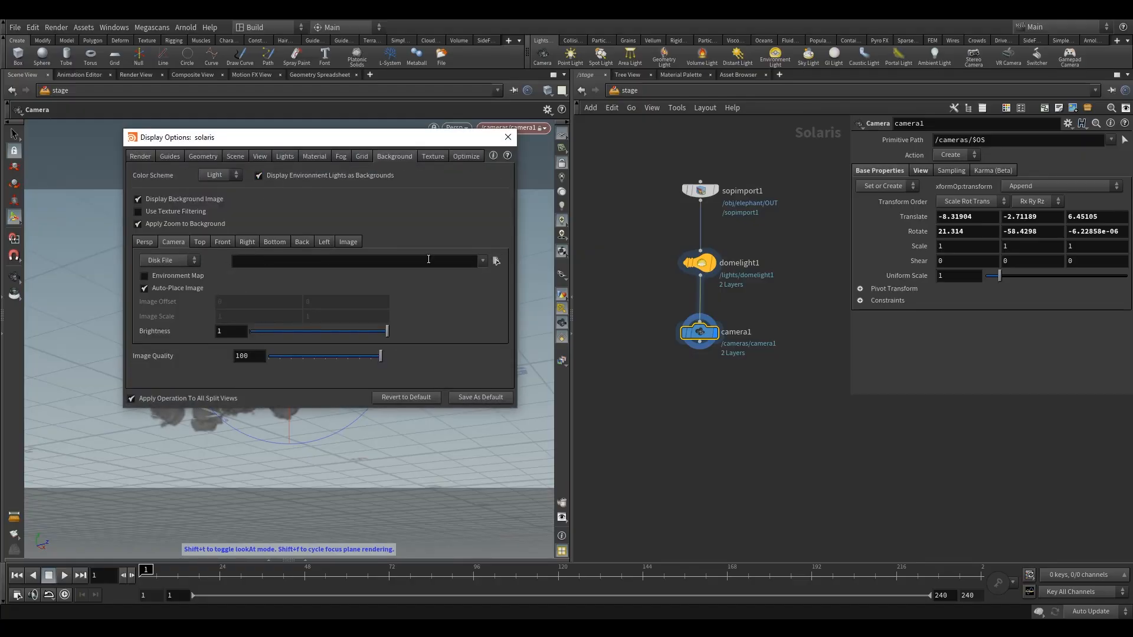
pyautogui.click(496, 260)
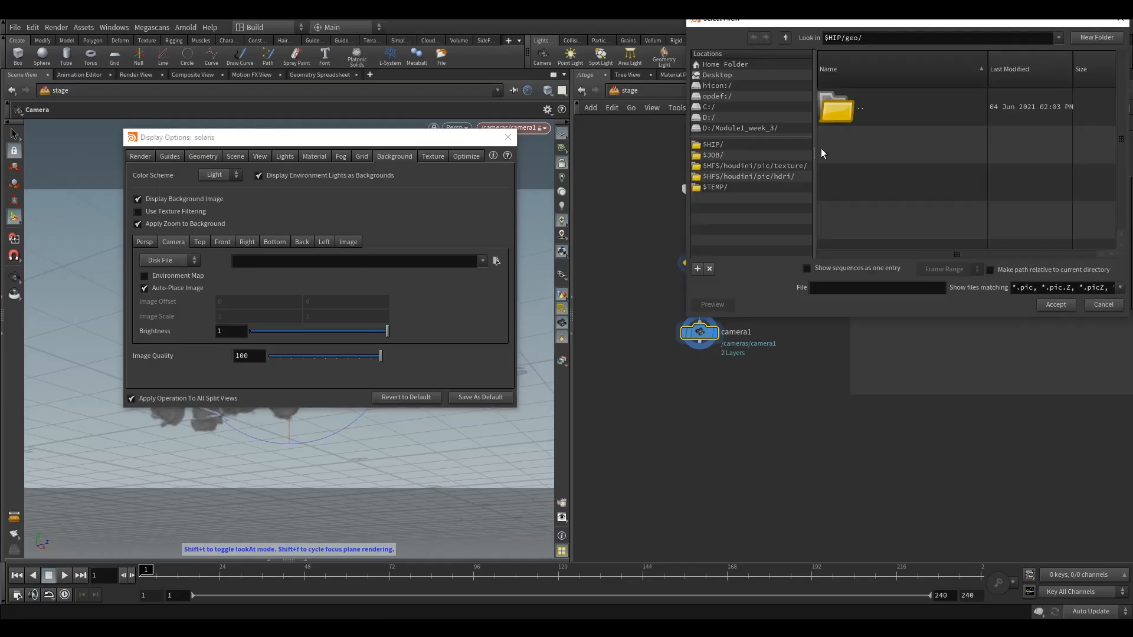
pyautogui.click(785, 38)
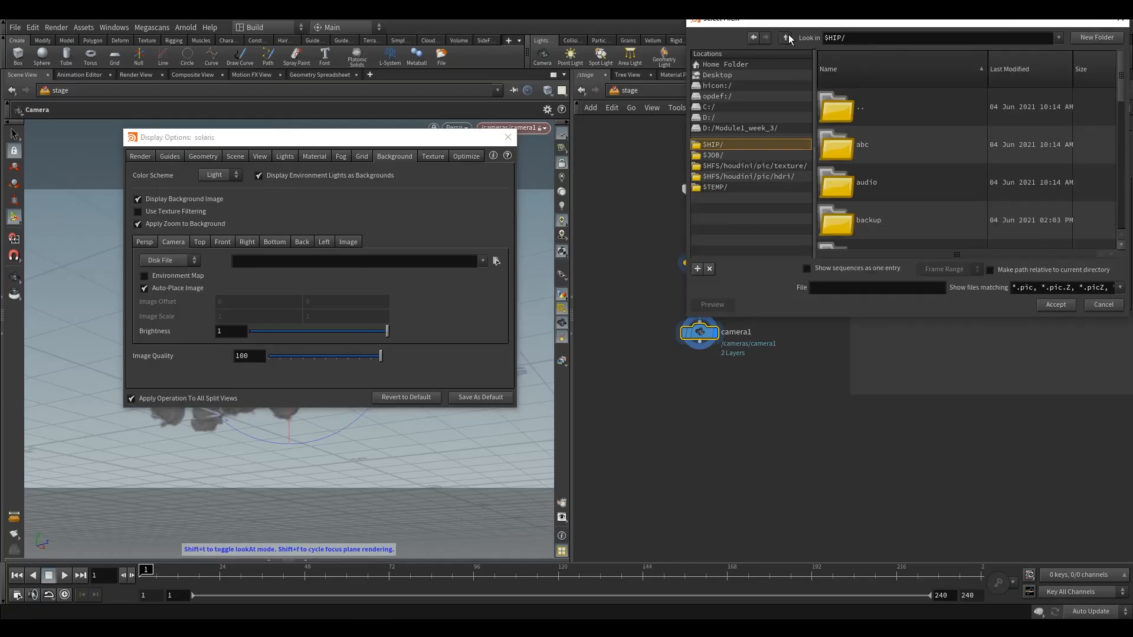
pyautogui.scroll(-3, 893, 189)
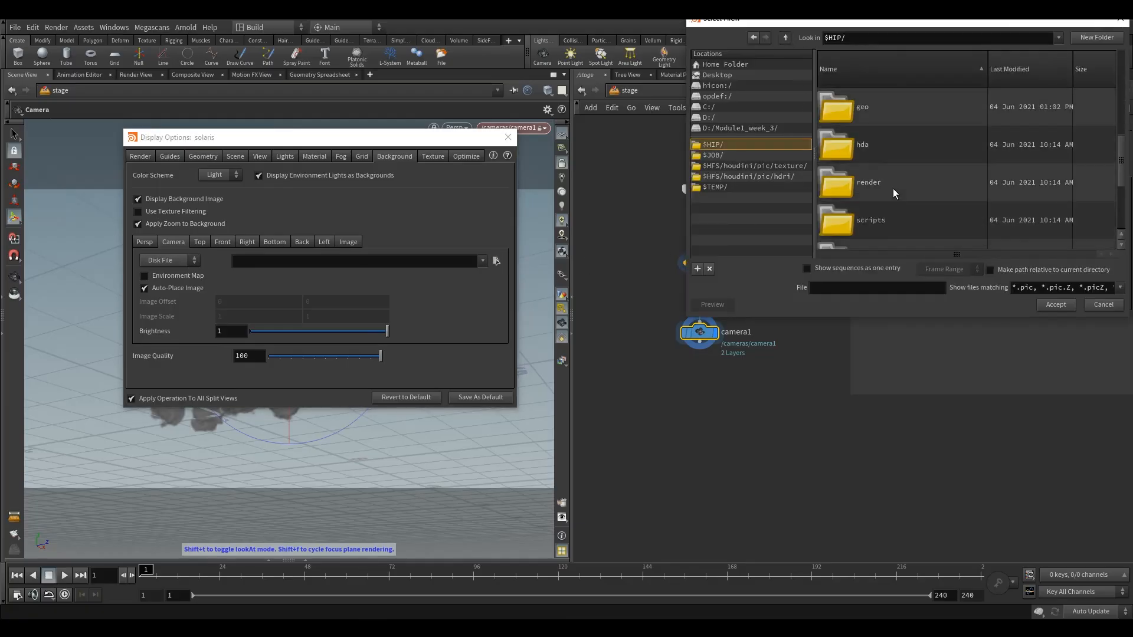
pyautogui.doubleClick(849, 221)
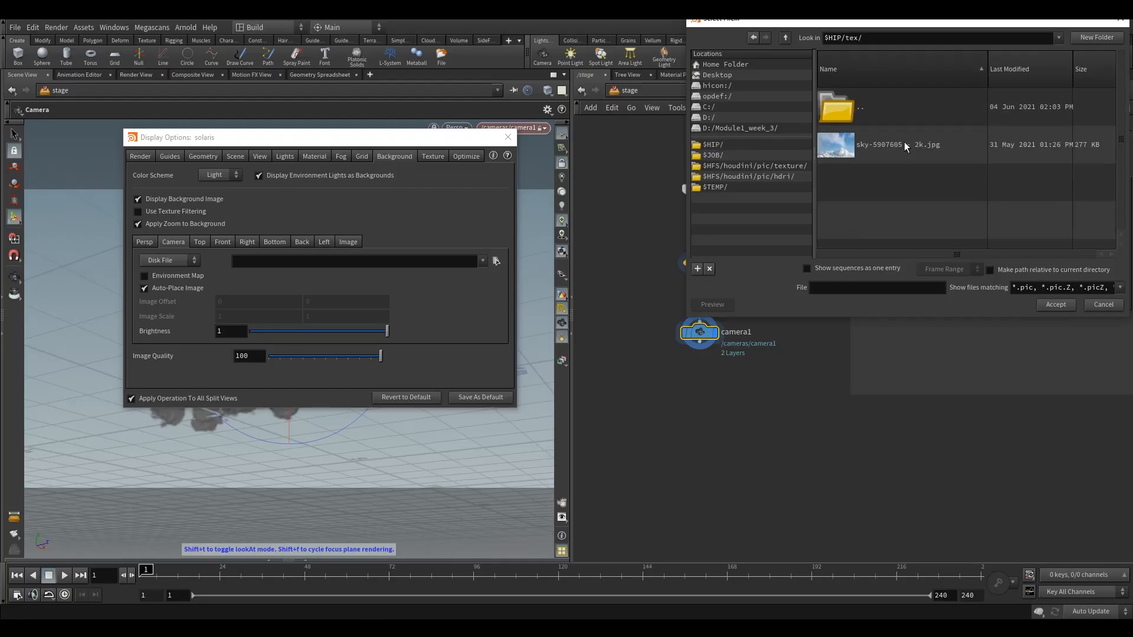
pyautogui.click(908, 141)
pyautogui.click(1055, 305)
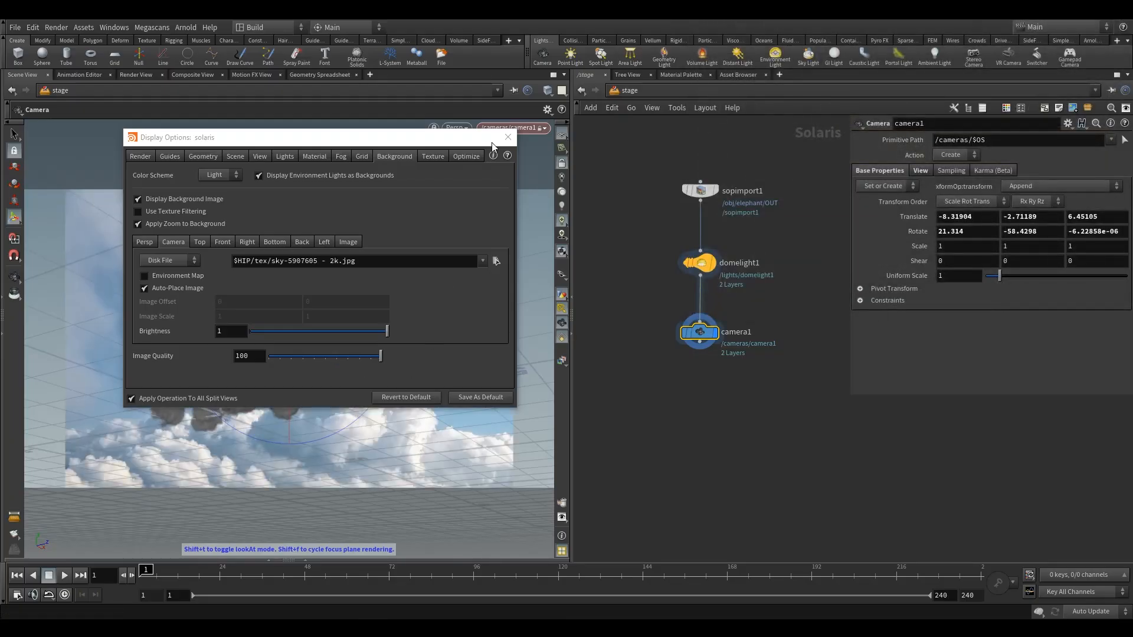
pyautogui.click(508, 137)
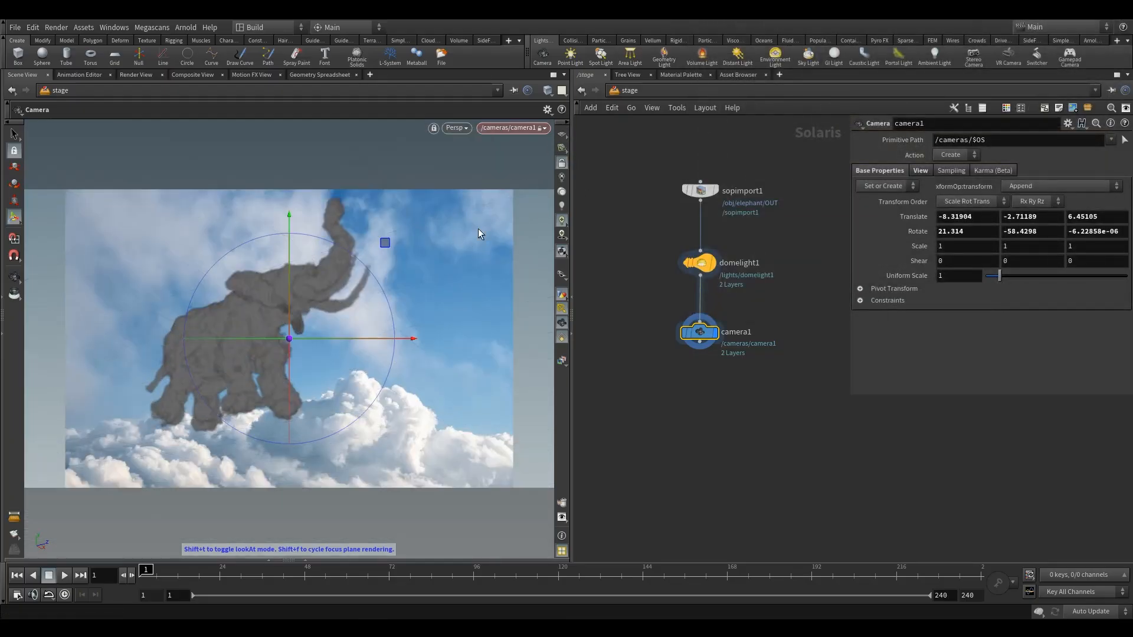
pyautogui.click(562, 164)
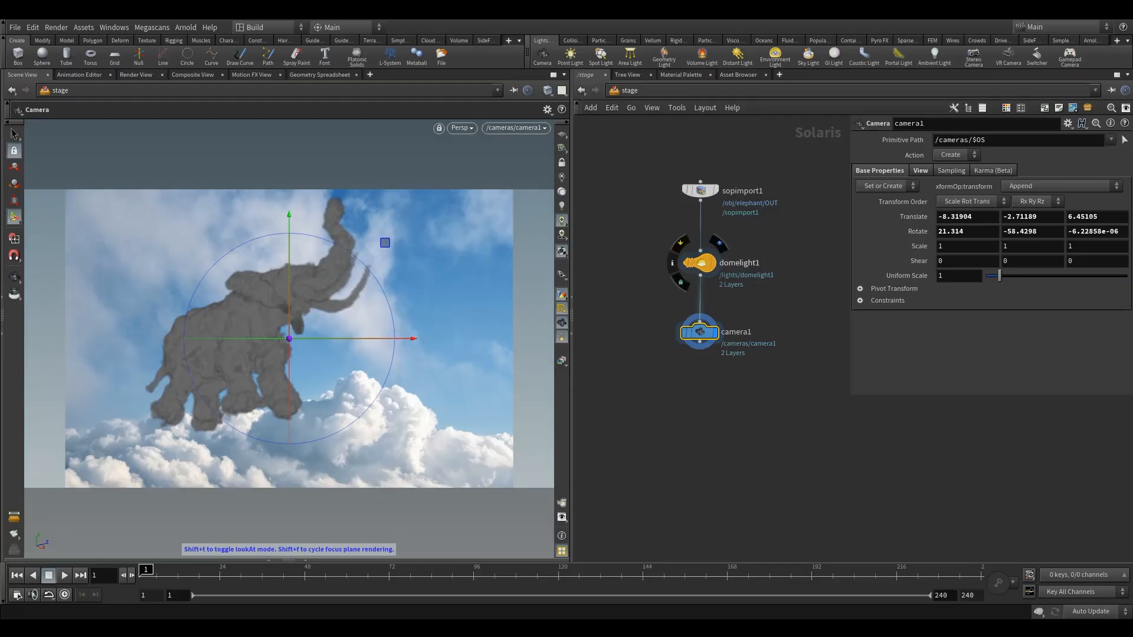
pyautogui.click(562, 165)
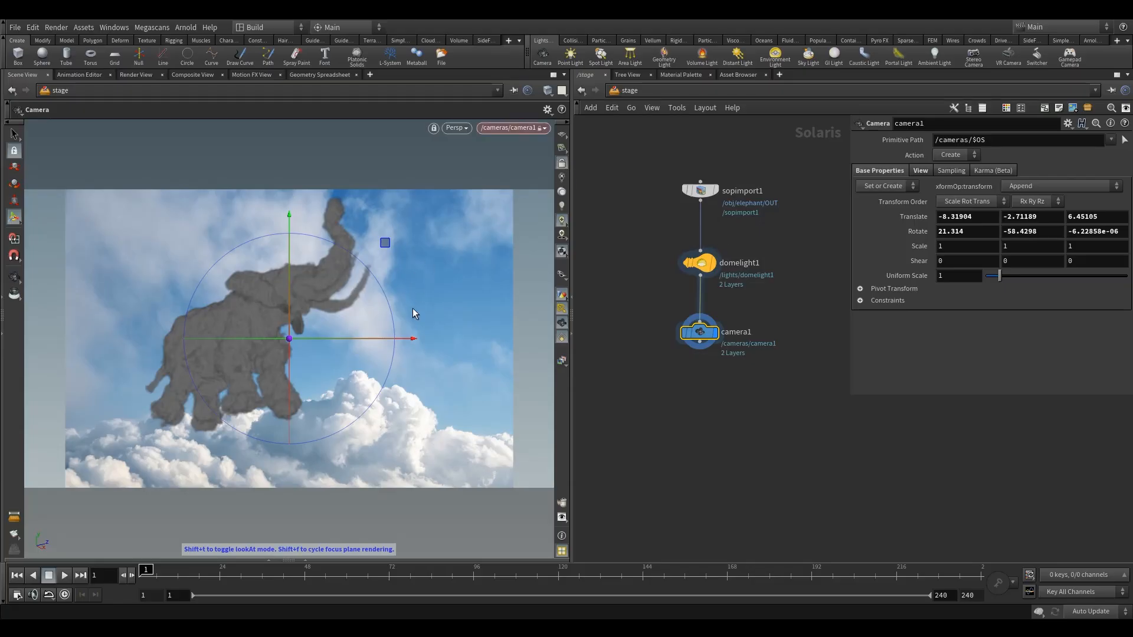
pyautogui.press('d')
pyautogui.click(518, 131)
# - Reposition the locked camera so the elephant sits above the clouds, with translation about -9.16, -3.48, 6.91
pyautogui.press('Escape')
pyautogui.moveTo(461, 301); pyautogui.dragTo(436, 302, button='right')
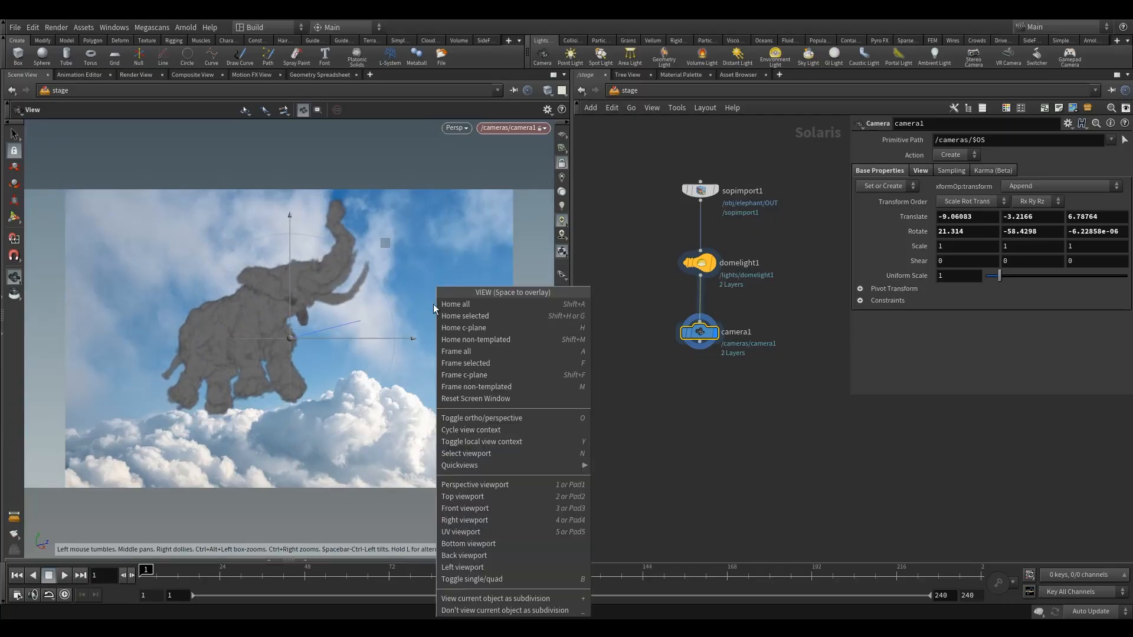
pyautogui.press('Escape')
pyautogui.press('Return')
pyautogui.press('Escape')
pyautogui.moveTo(413, 300); pyautogui.dragTo(407, 286, button='right')
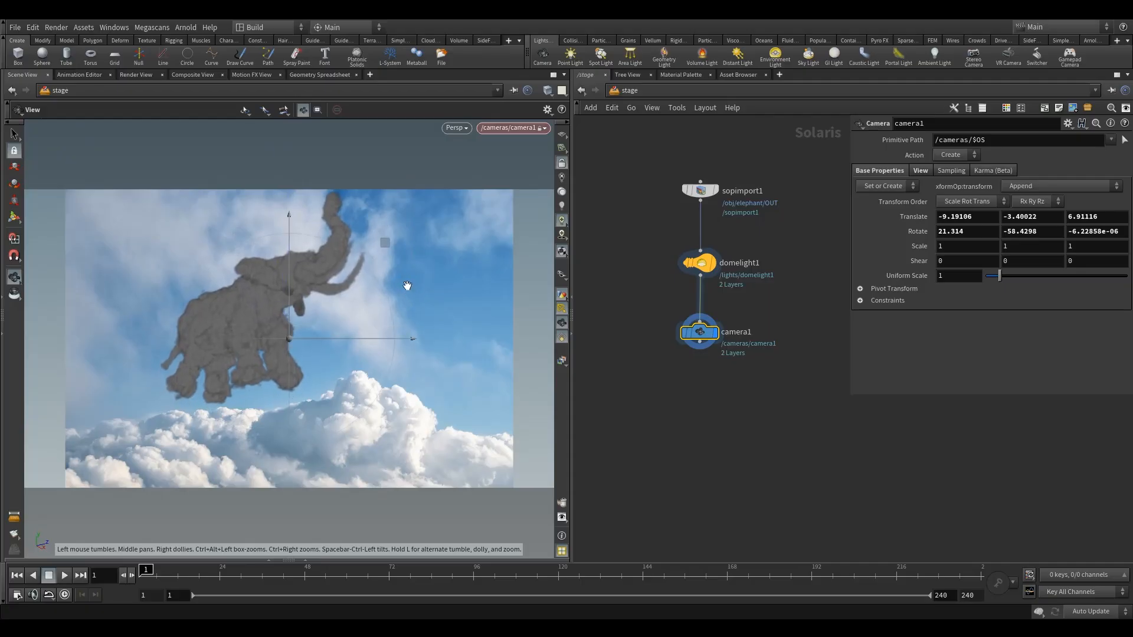
pyautogui.press('Return')
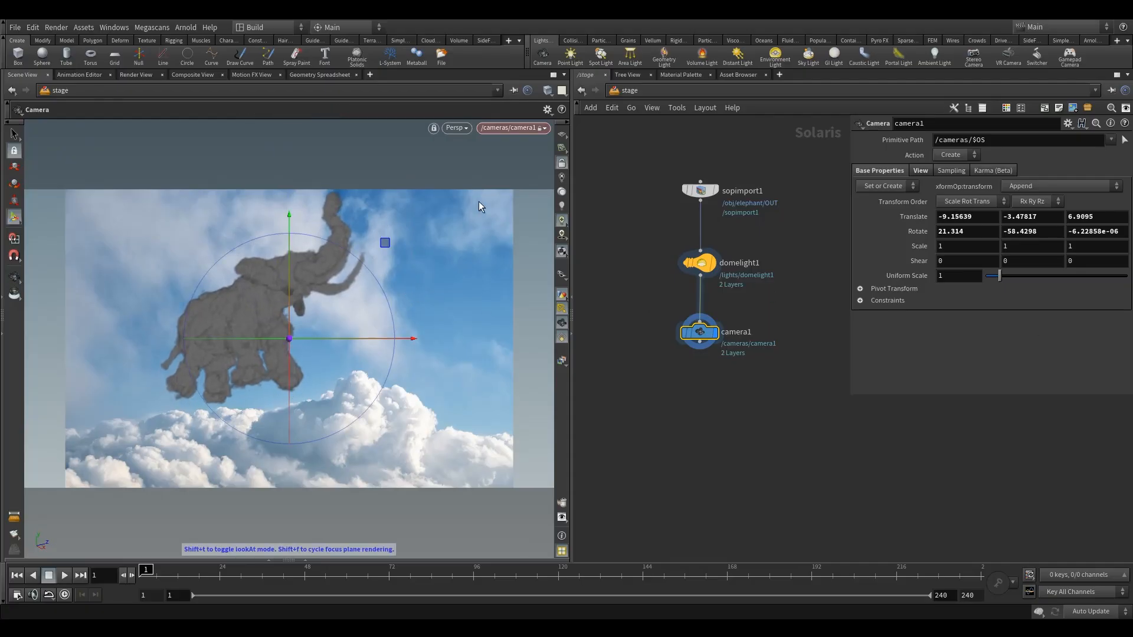
# - Load an HDRI image from $HFS/houdini/pic/hdri/ as the texture of domelight1
pyautogui.press('Up')
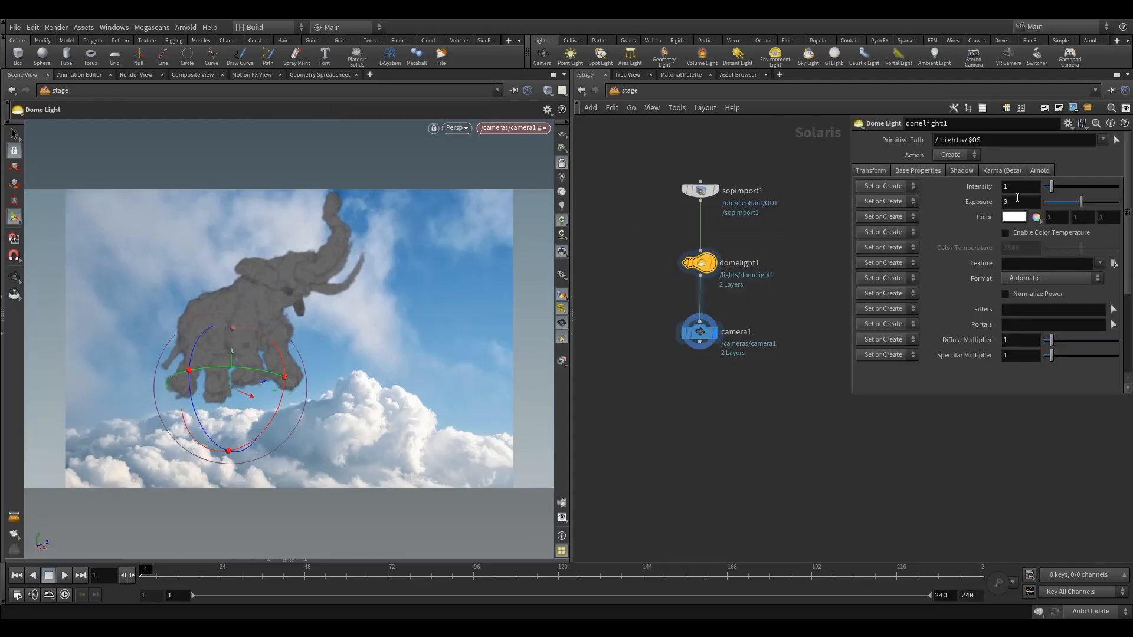
pyautogui.click(1113, 263)
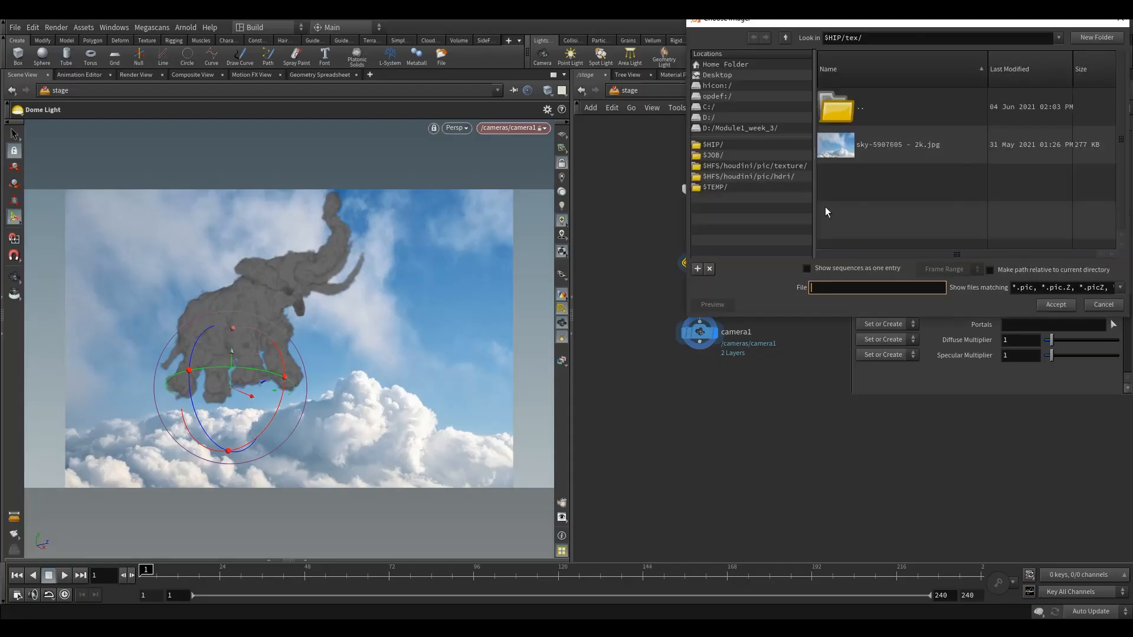
pyautogui.click(731, 176)
pyautogui.click(931, 186)
pyautogui.click(1057, 304)
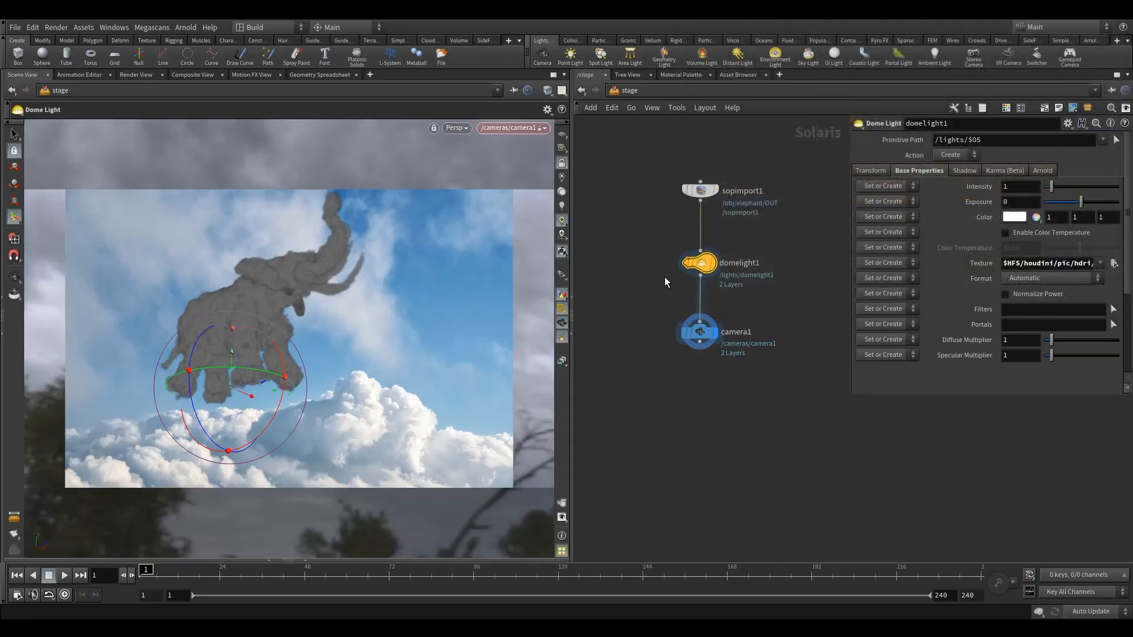
# - Switch the camera viewport's renderer to Karma (Beta)
pyautogui.click(528, 89)
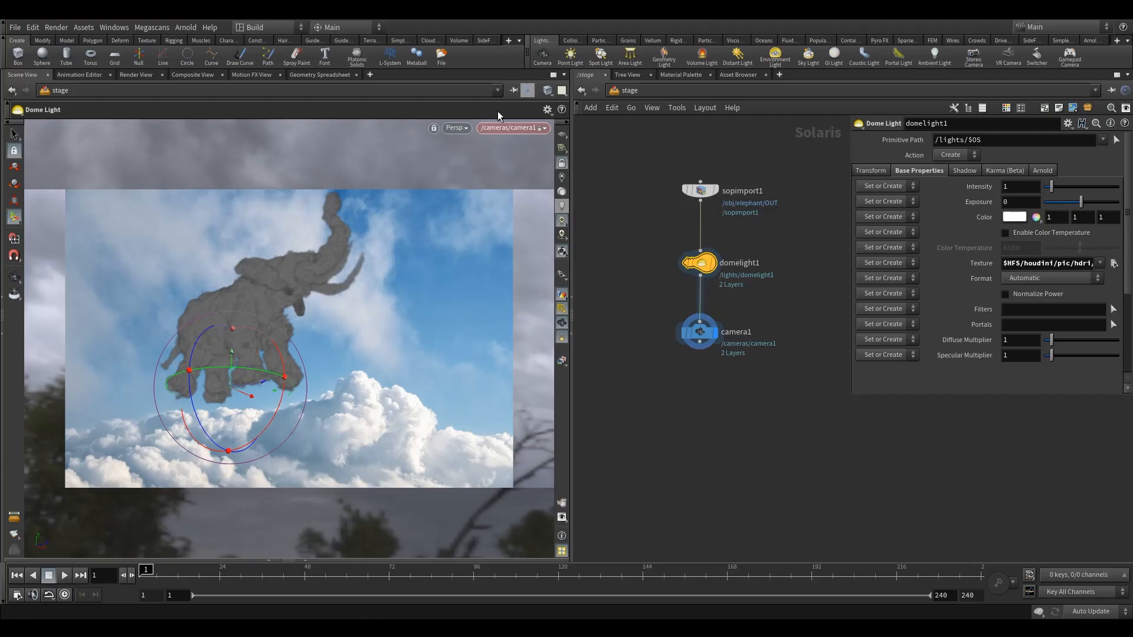
pyautogui.click(458, 128)
pyautogui.click(487, 183)
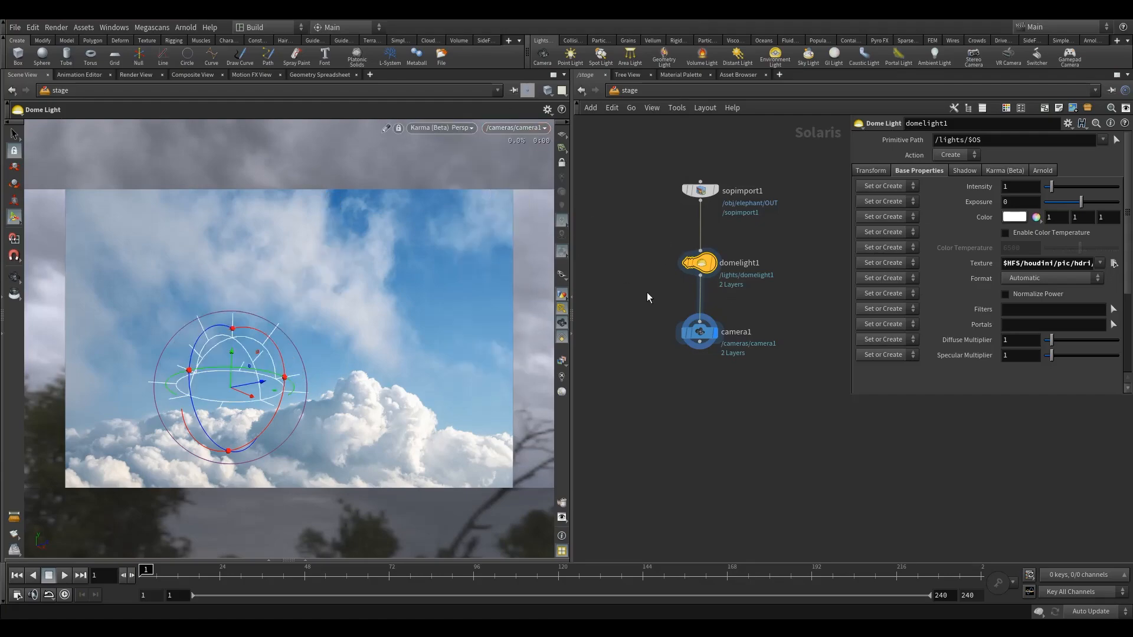
# - Move camera1 further down the stage network, leaving room for another node below domelight1
pyautogui.moveTo(697, 336); pyautogui.dragTo(694, 379)
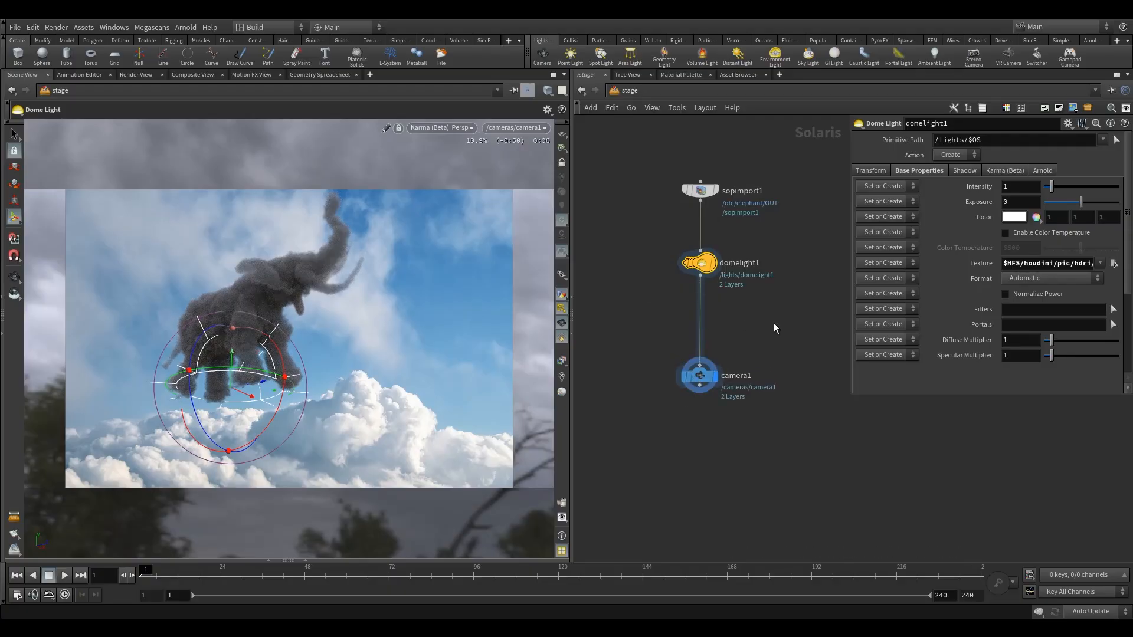
pyautogui.moveTo(766, 326); pyautogui.dragTo(763, 268, button='middle')
pyautogui.moveTo(698, 320); pyautogui.dragTo(702, 356)
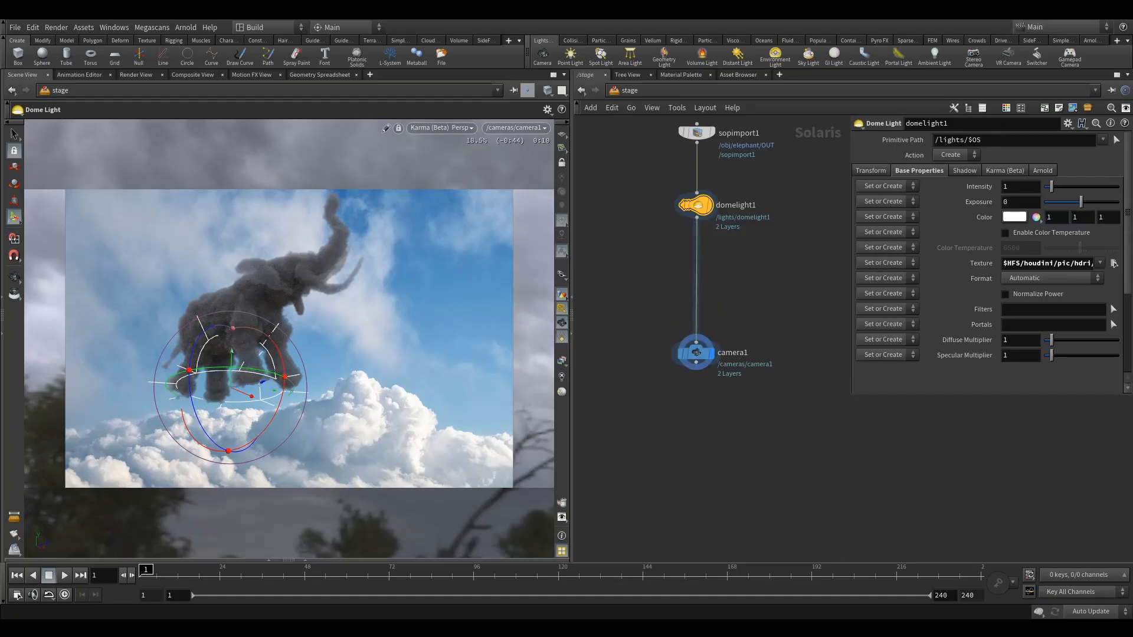
pyautogui.moveTo(691, 360); pyautogui.dragTo(692, 371)
pyautogui.moveTo(659, 293); pyautogui.dragTo(647, 296, button='middle')
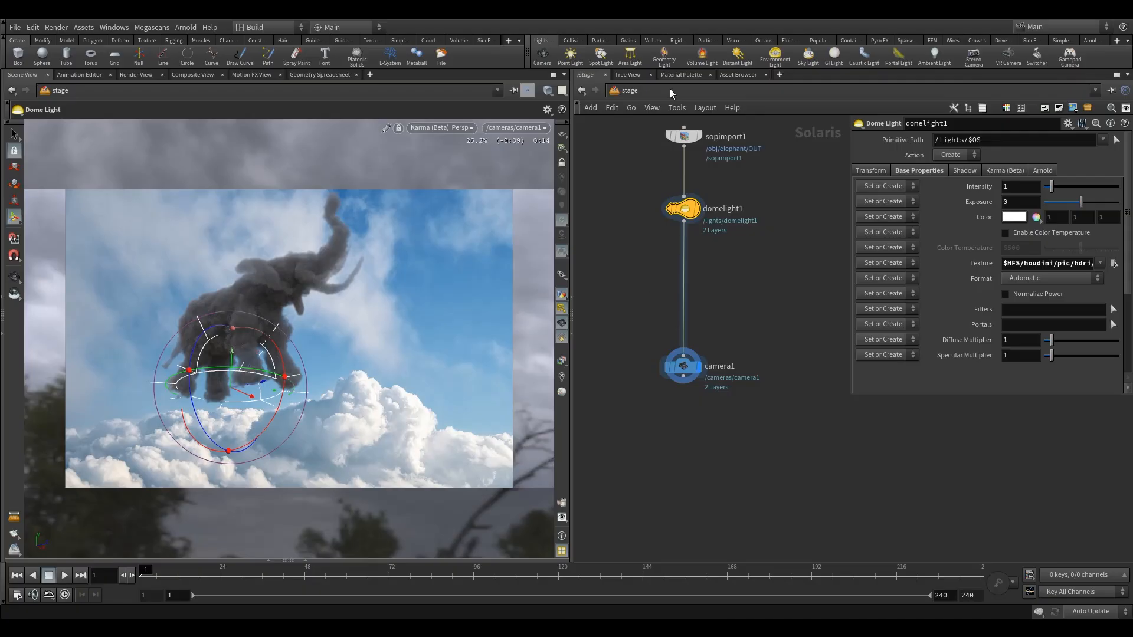
# - Add the Basic Smoke volume material from the material palette to the /mat network
pyautogui.click(681, 75)
pyautogui.moveTo(725, 204); pyautogui.dragTo(698, 366)
pyautogui.click(629, 352)
pyautogui.moveTo(622, 354); pyautogui.dragTo(831, 344)
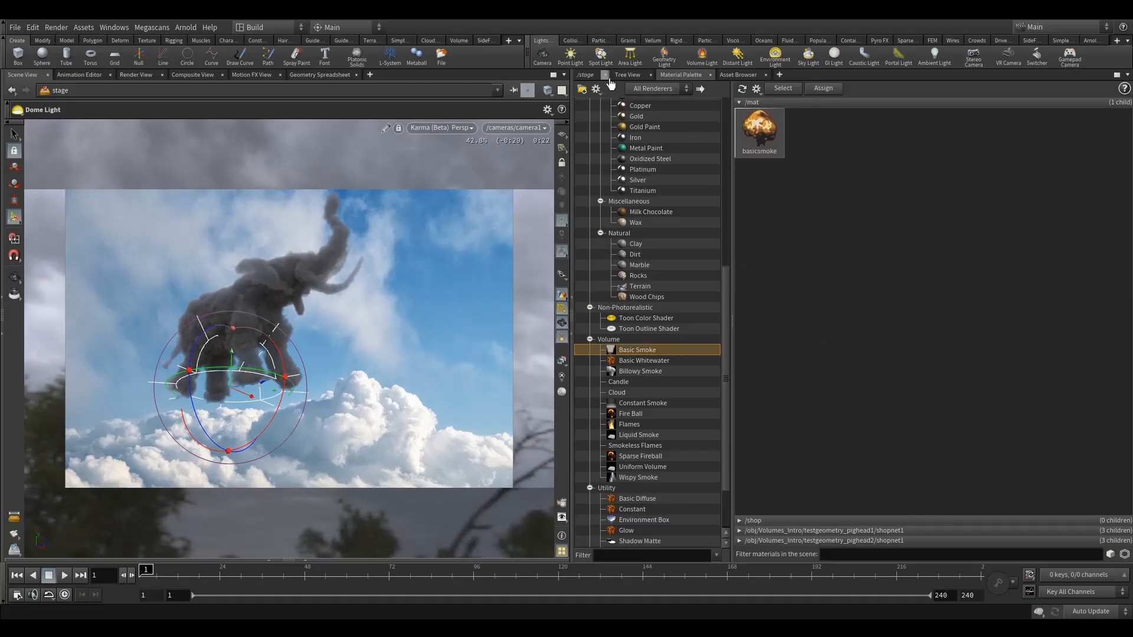
# - Add a Material Library node in the stage network between domelight1 and camera1
pyautogui.click(587, 74)
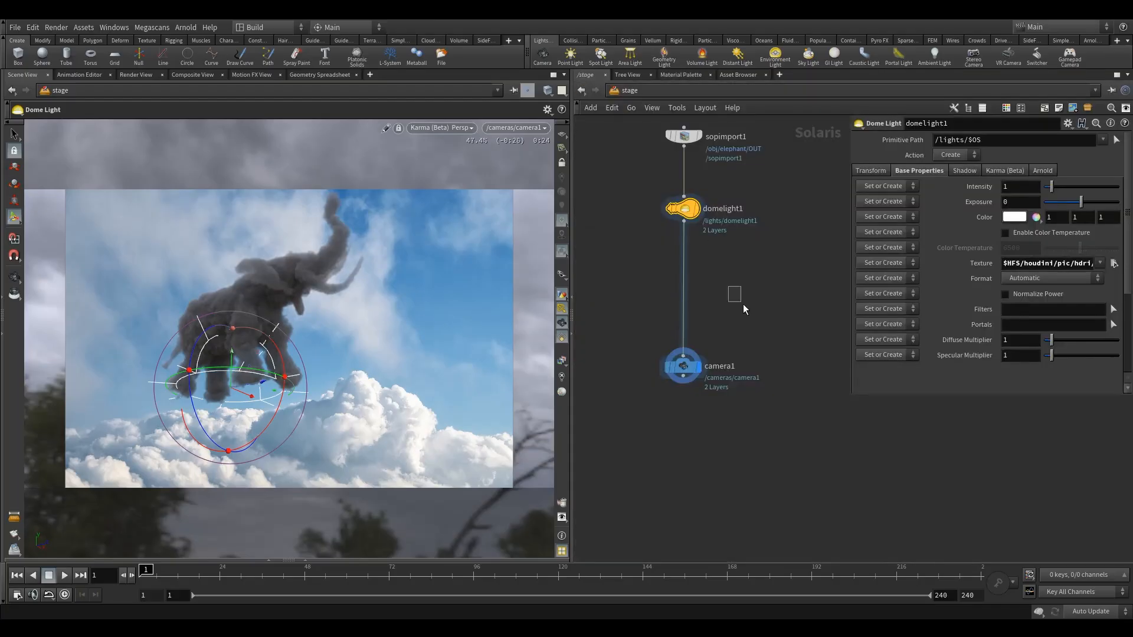
pyautogui.press('Tab')
pyautogui.write('mat')
pyautogui.click(841, 307)
pyautogui.click(680, 274)
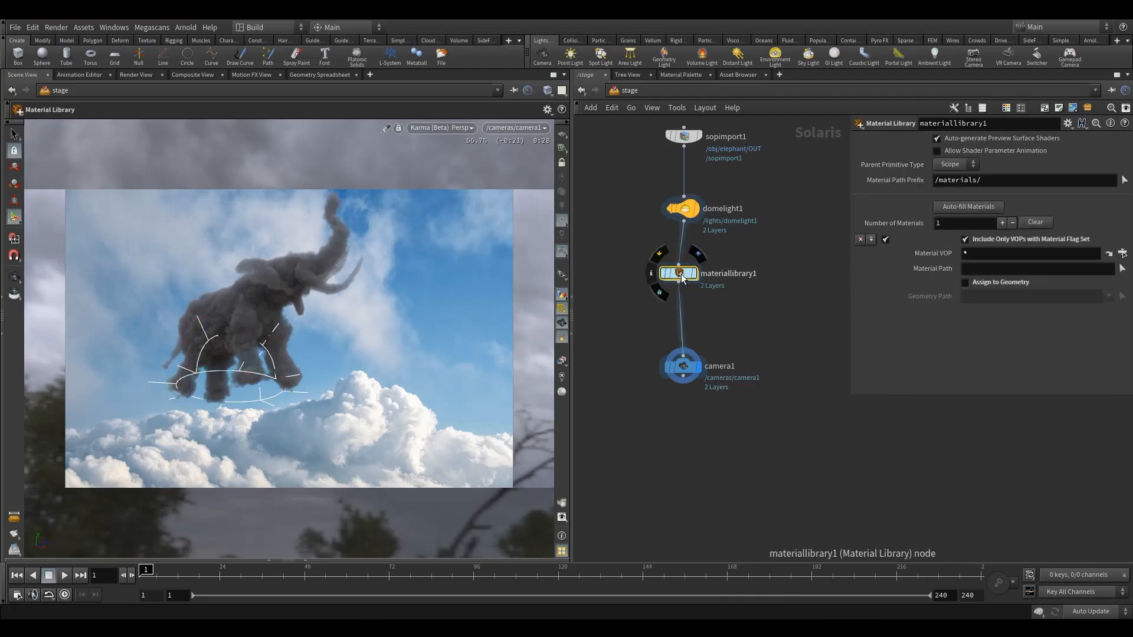
# - Move the basicsmoke shader from the /mat network into materiallibrary1
pyautogui.click(724, 90)
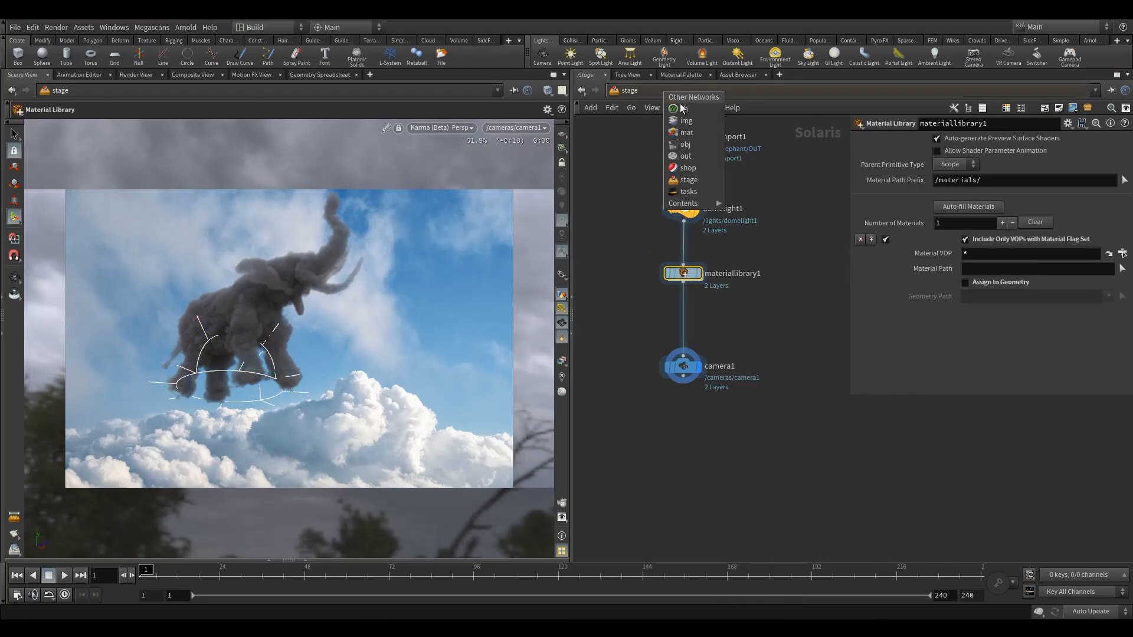
pyautogui.click(700, 131)
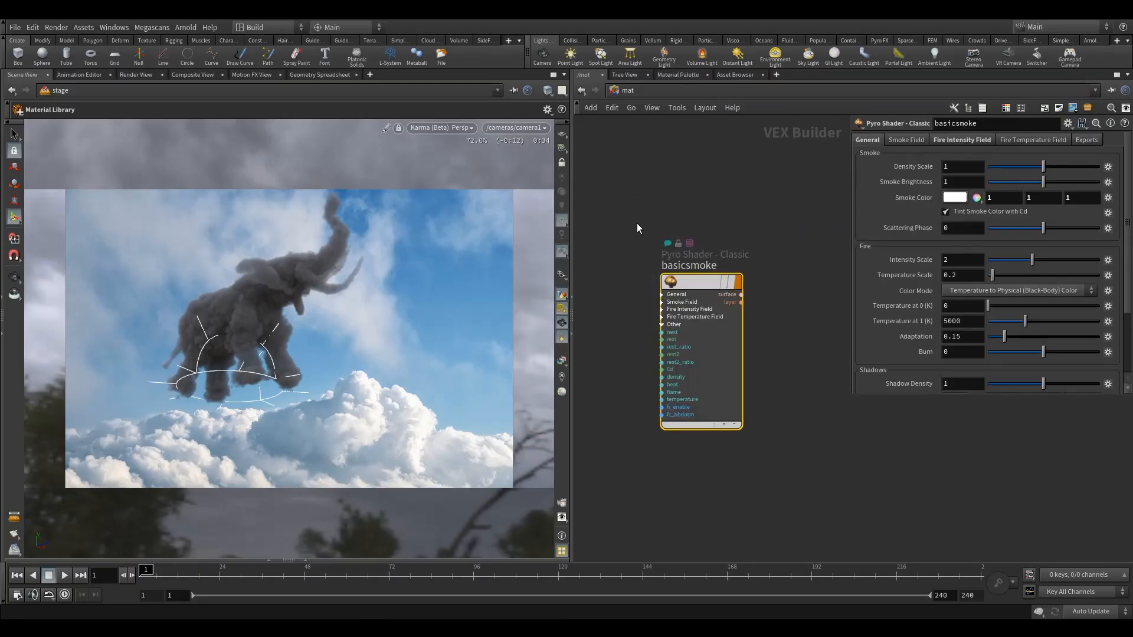
pyautogui.hotkey('ctrl', 'x')
pyautogui.click(627, 90)
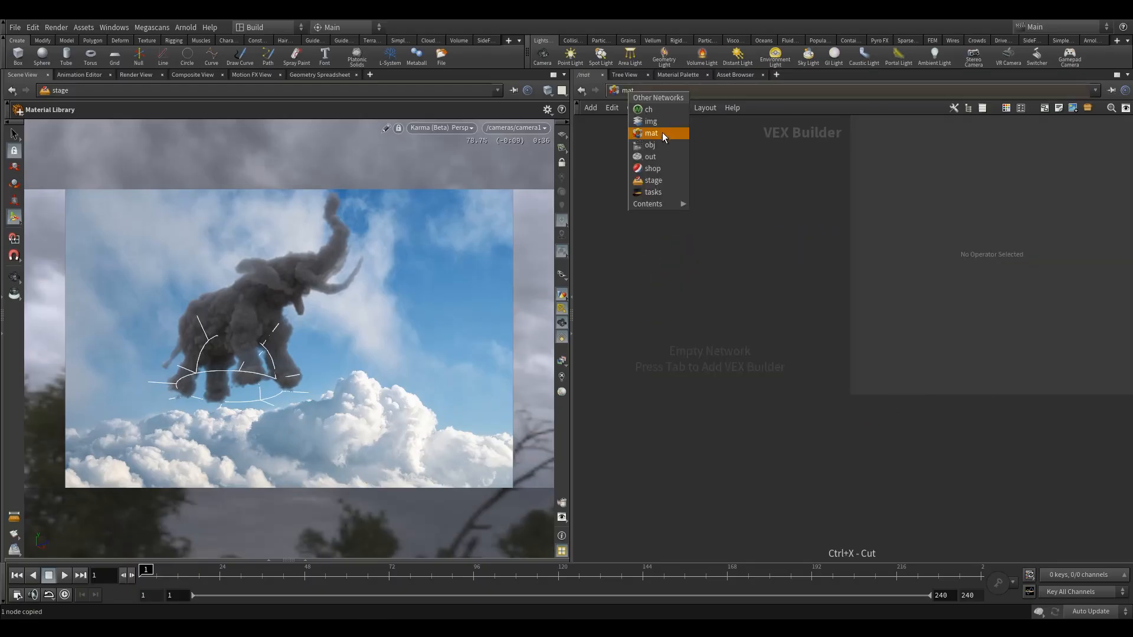
pyautogui.click(658, 180)
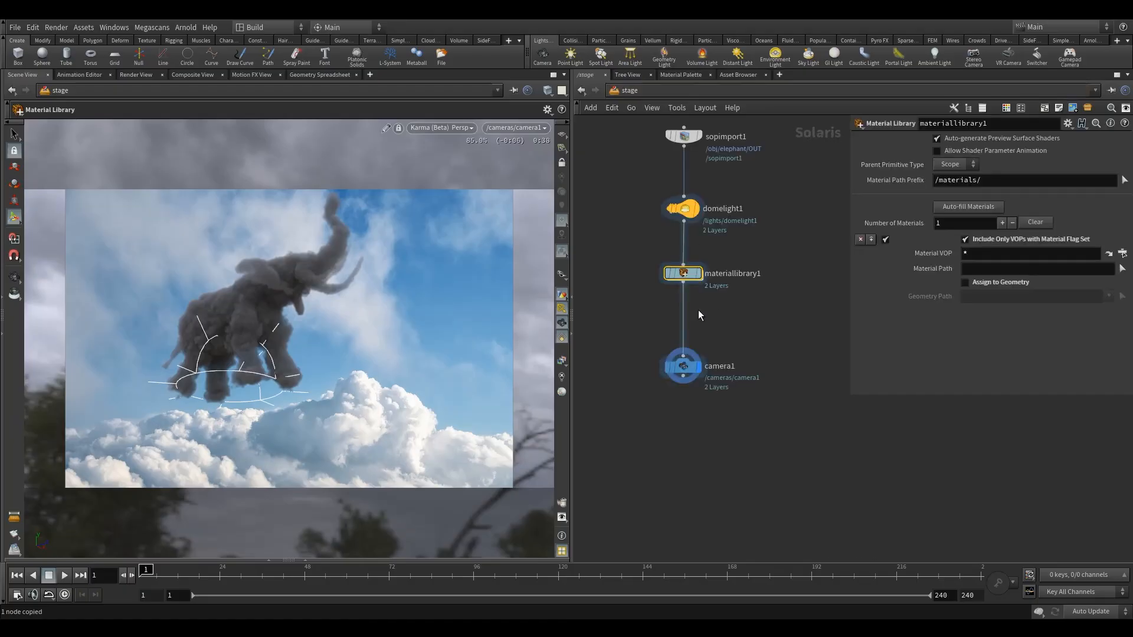
pyautogui.doubleClick(690, 274)
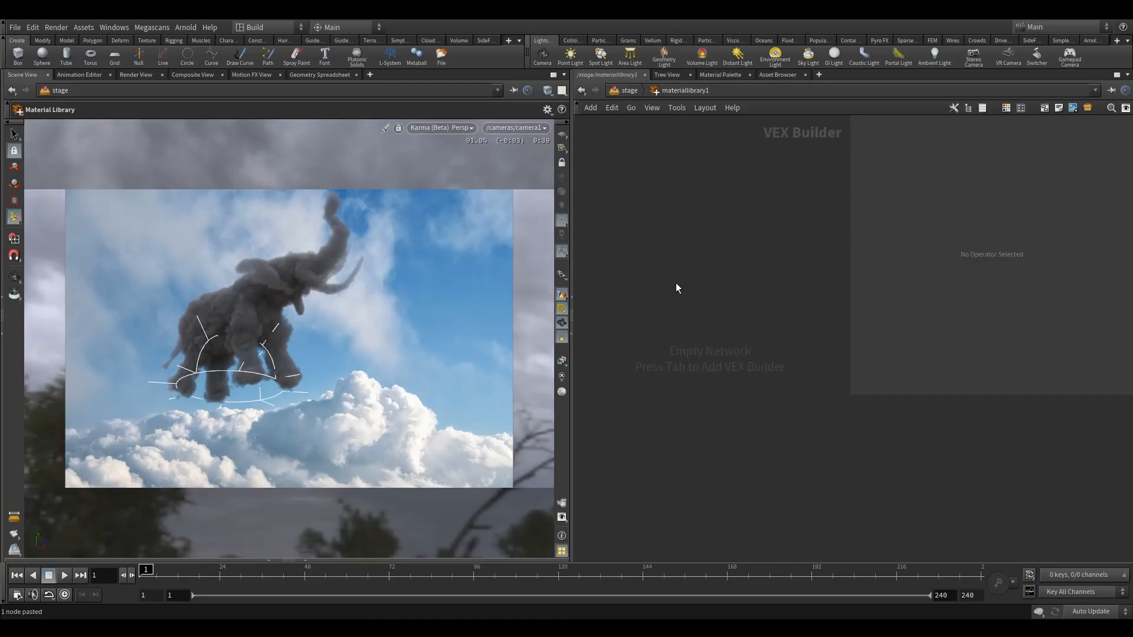
pyautogui.hotkey('ctrl', 'v')
pyautogui.moveTo(693, 236); pyautogui.dragTo(705, 240)
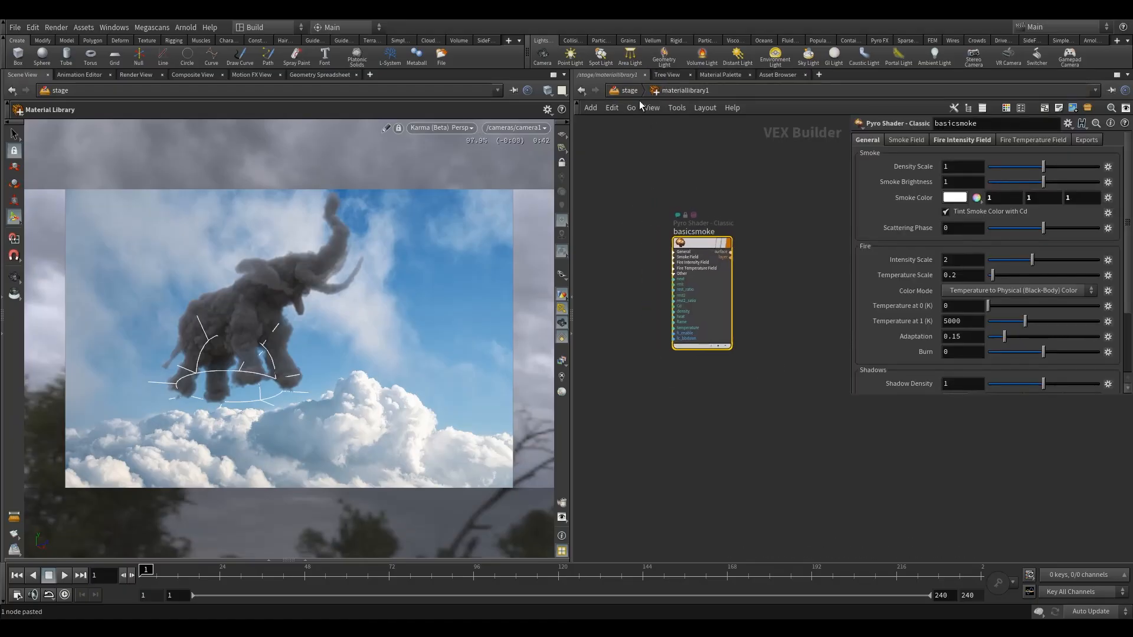
# - Set the smoke color of the basicsmoke shader in materiallibrary1 to pure red (1, 0, 0)
pyautogui.click(630, 91)
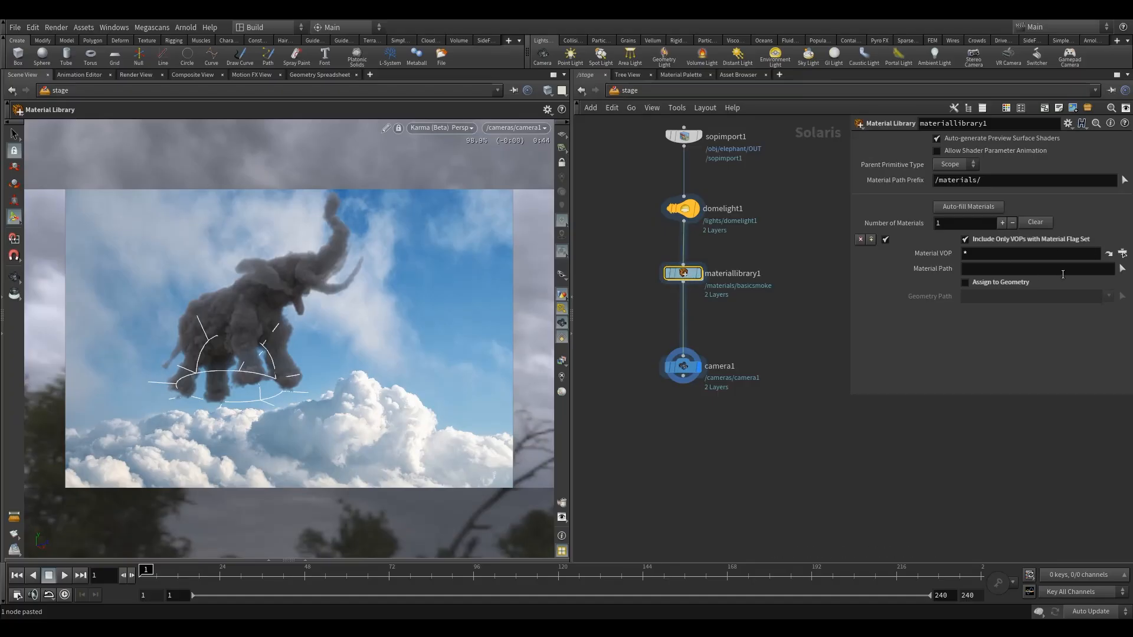
pyautogui.doubleClick(686, 273)
pyautogui.click(950, 195)
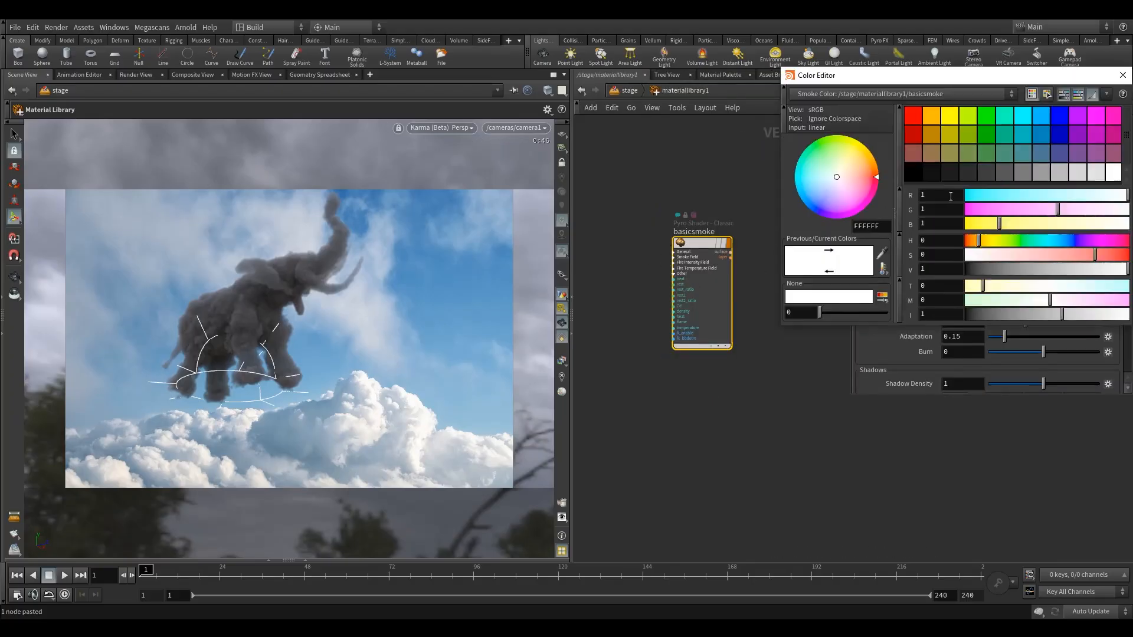
pyautogui.click(912, 118)
pyautogui.click(1122, 75)
# - Enable Assign to Geometry on materiallibrary1 in the stage network, with All Geometry Primitives as the geometry path
pyautogui.click(629, 92)
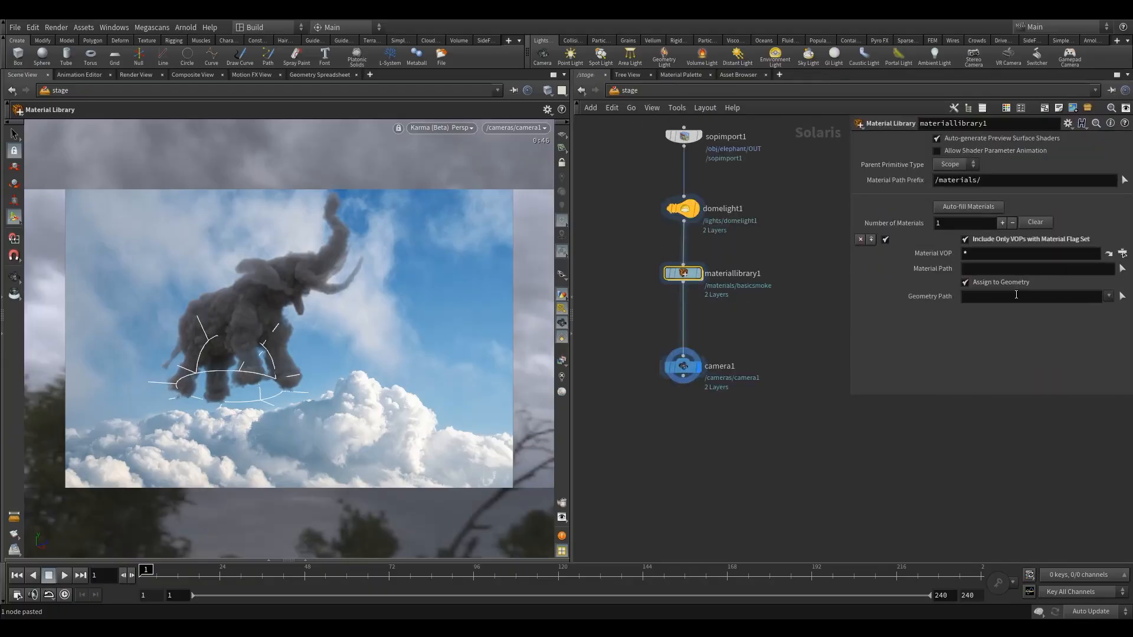
pyautogui.click(1108, 296)
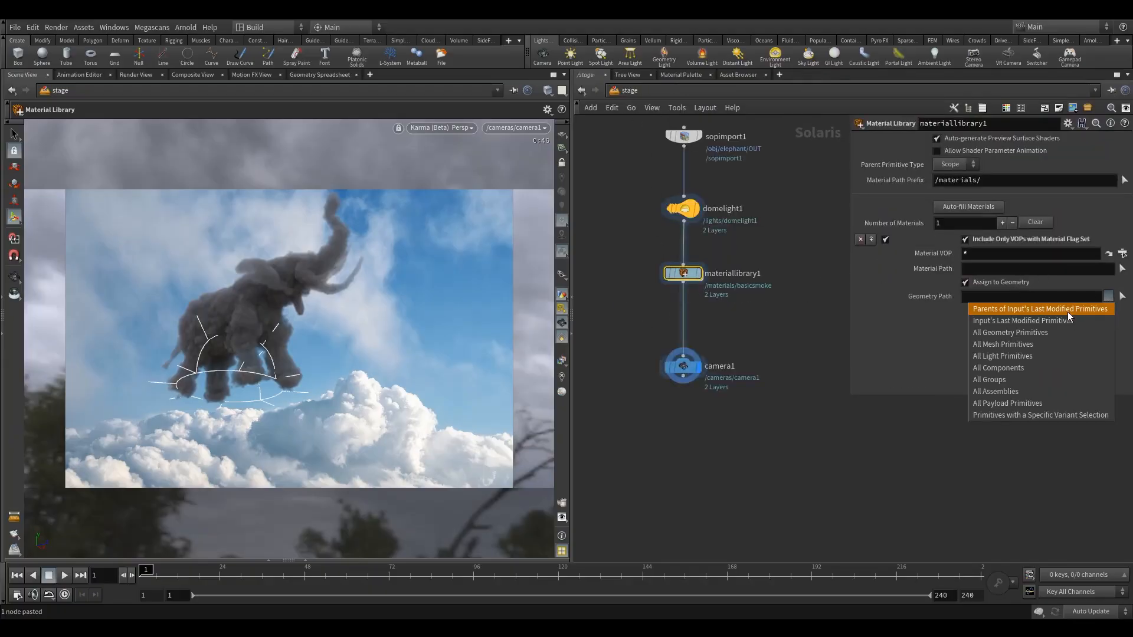
pyautogui.click(1018, 331)
pyautogui.moveTo(686, 274); pyautogui.dragTo(689, 285)
pyautogui.click(683, 366)
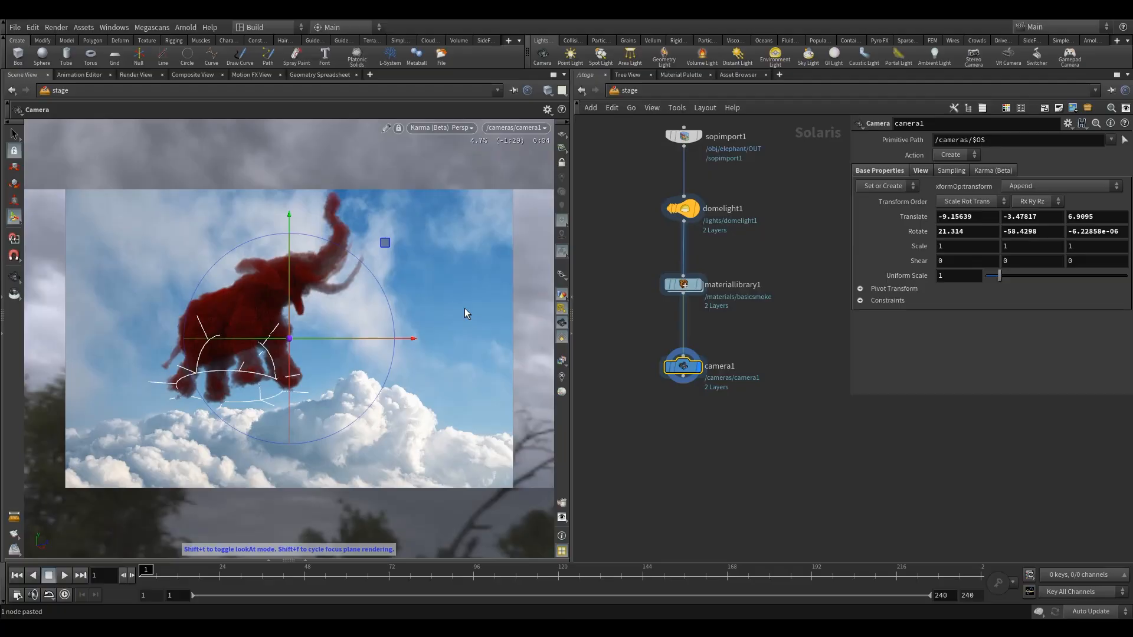
# - Set the basicsmoke shader's smoke color to white and its fire intensity scale to 0, and return to the stage network
pyautogui.click(684, 284)
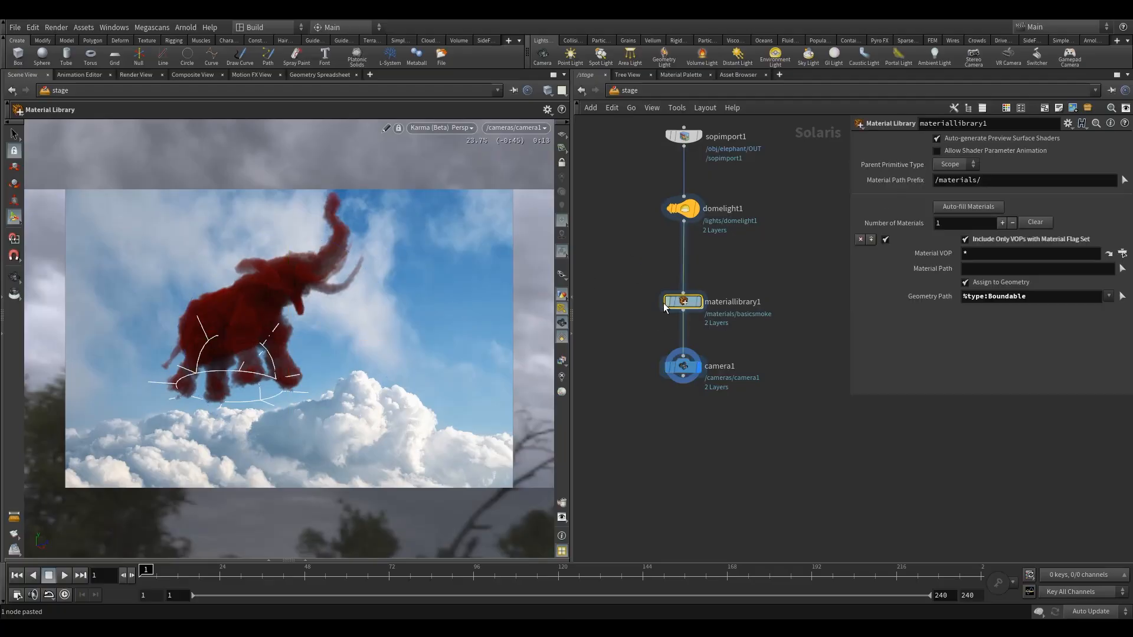
pyautogui.press('i')
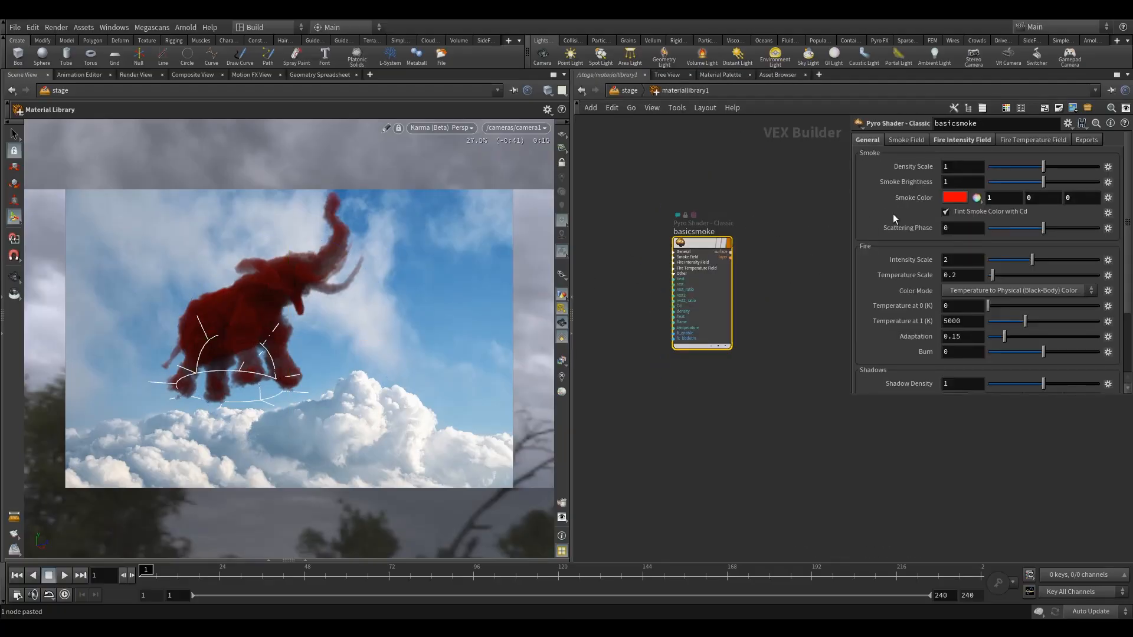
pyautogui.click(956, 199)
pyautogui.click(1112, 176)
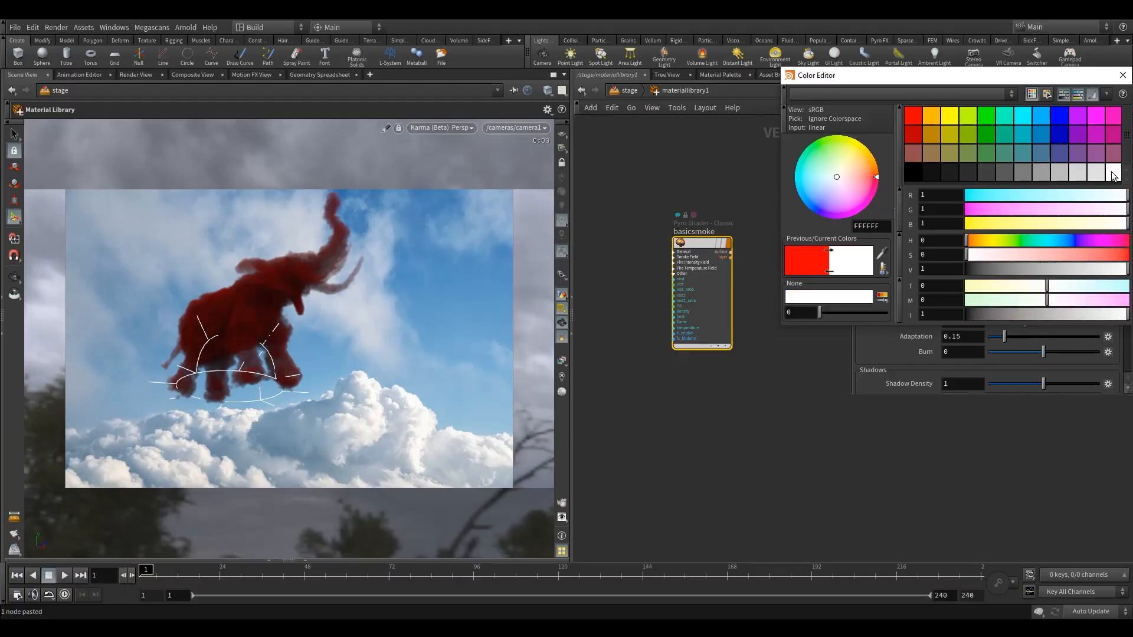
pyautogui.click(1122, 74)
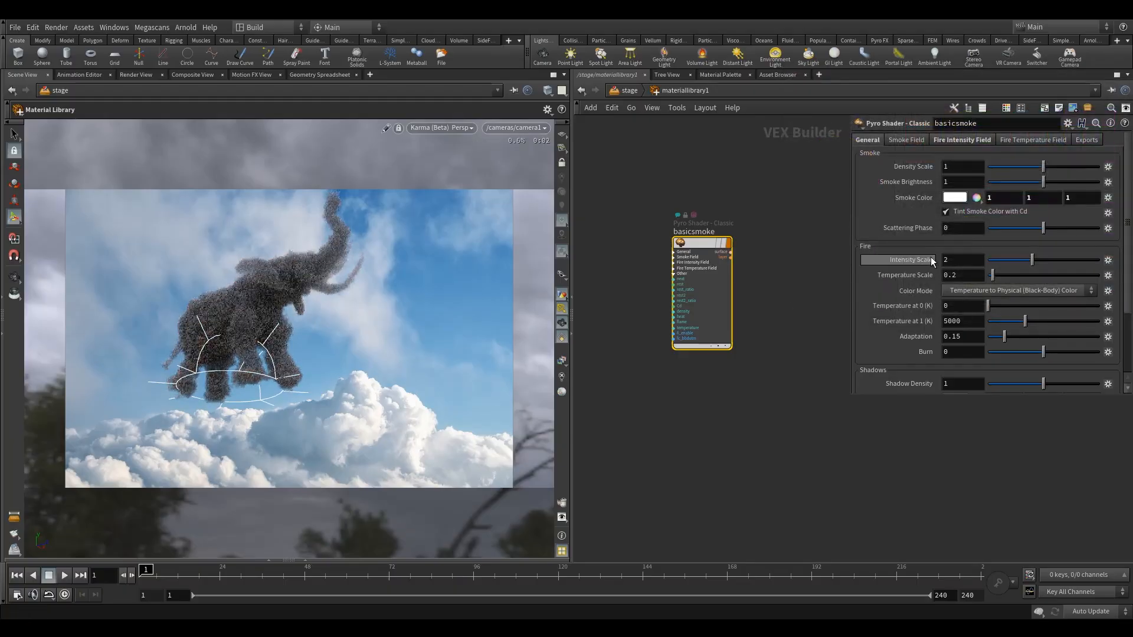
pyautogui.moveTo(1058, 263); pyautogui.dragTo(857, 282)
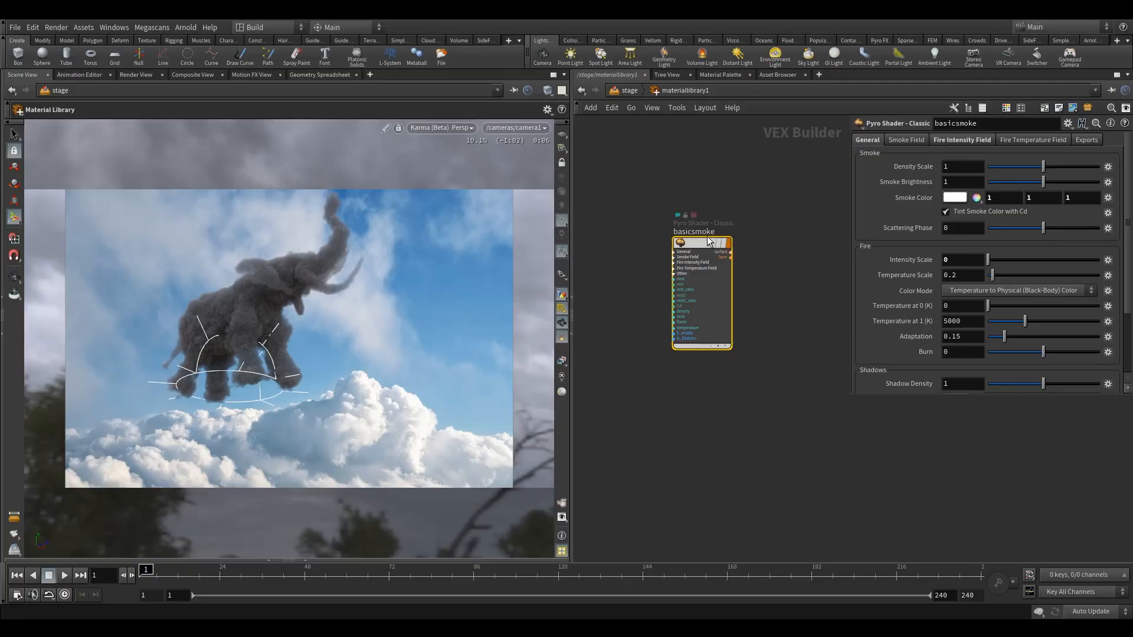
pyautogui.press('u')
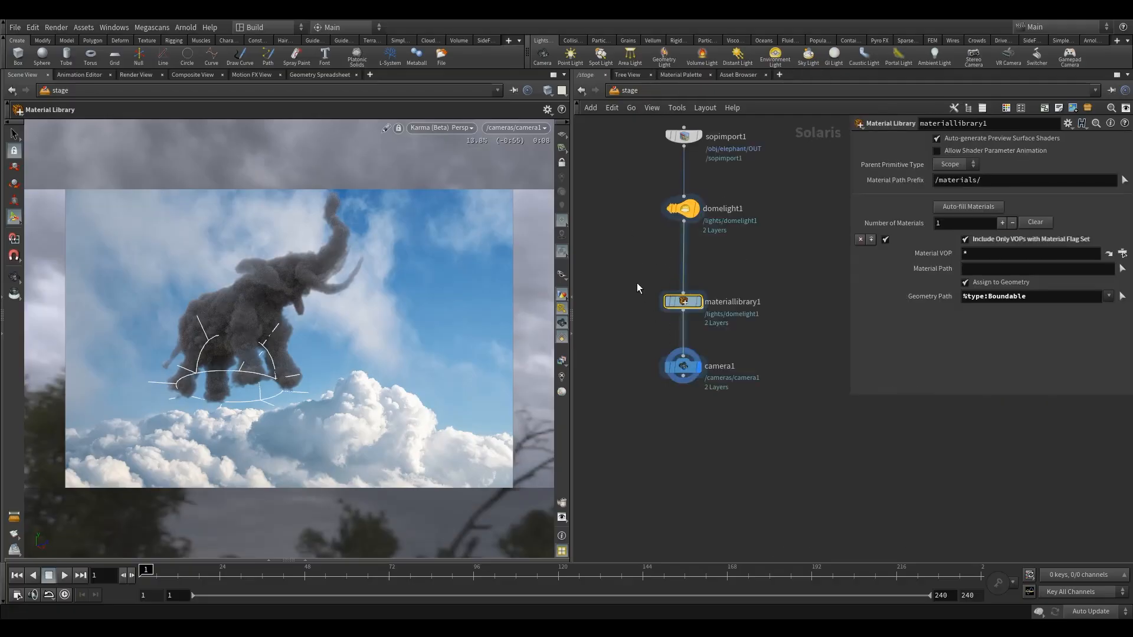
# - Move camera1 and domelight1 lower in the stage network, opening a gap below sopimport1
pyautogui.moveTo(699, 360); pyautogui.dragTo(699, 399)
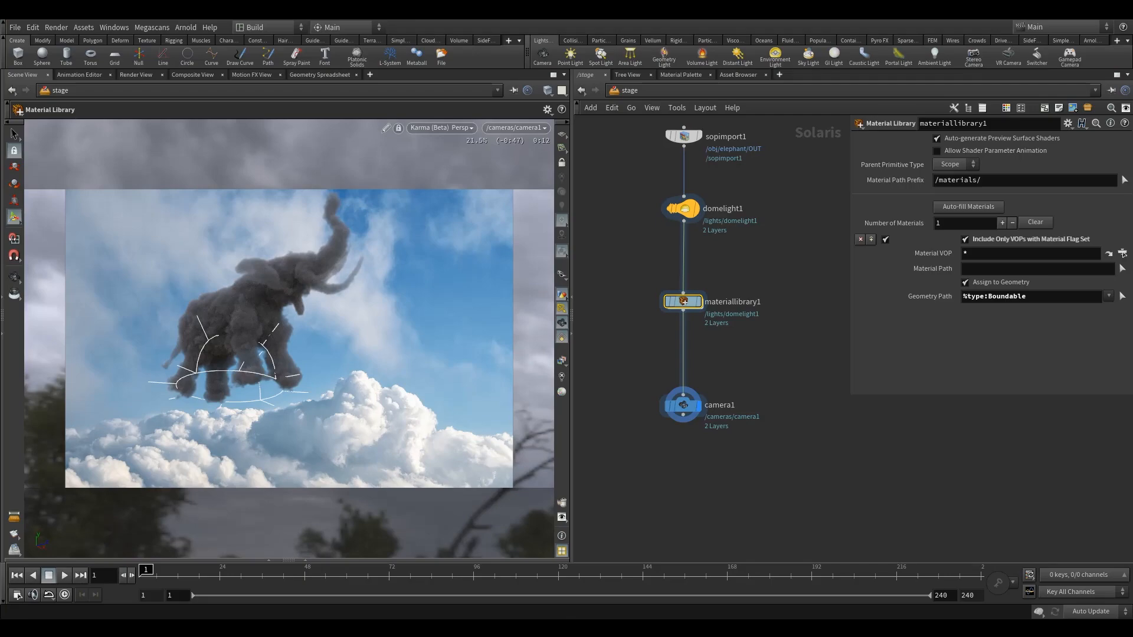
pyautogui.press('h')
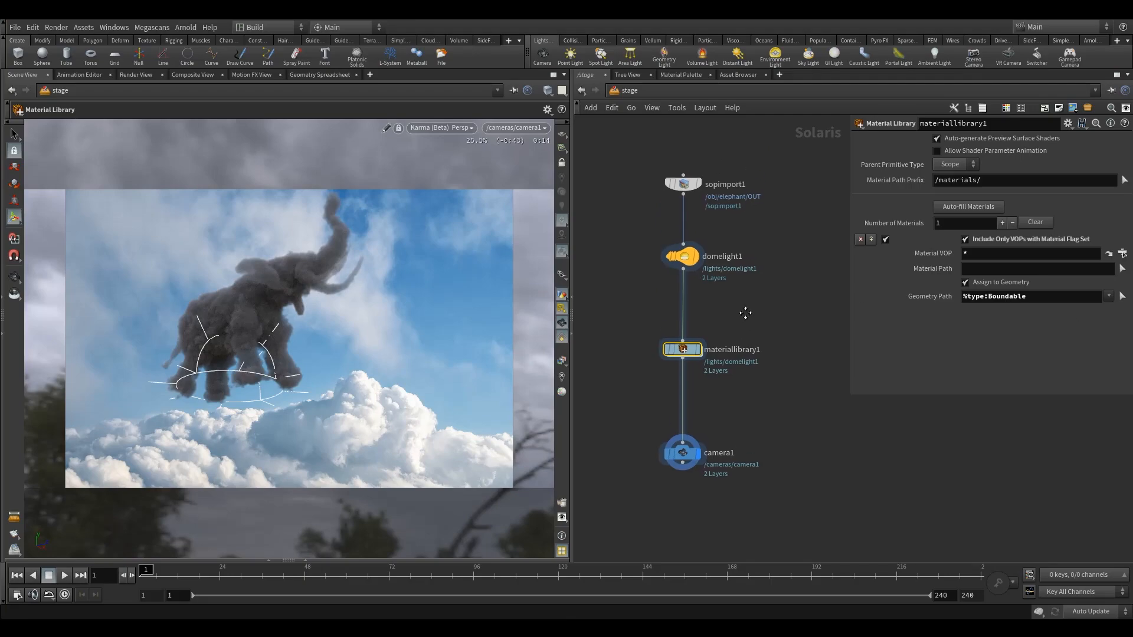
pyautogui.moveTo(688, 274); pyautogui.dragTo(688, 299)
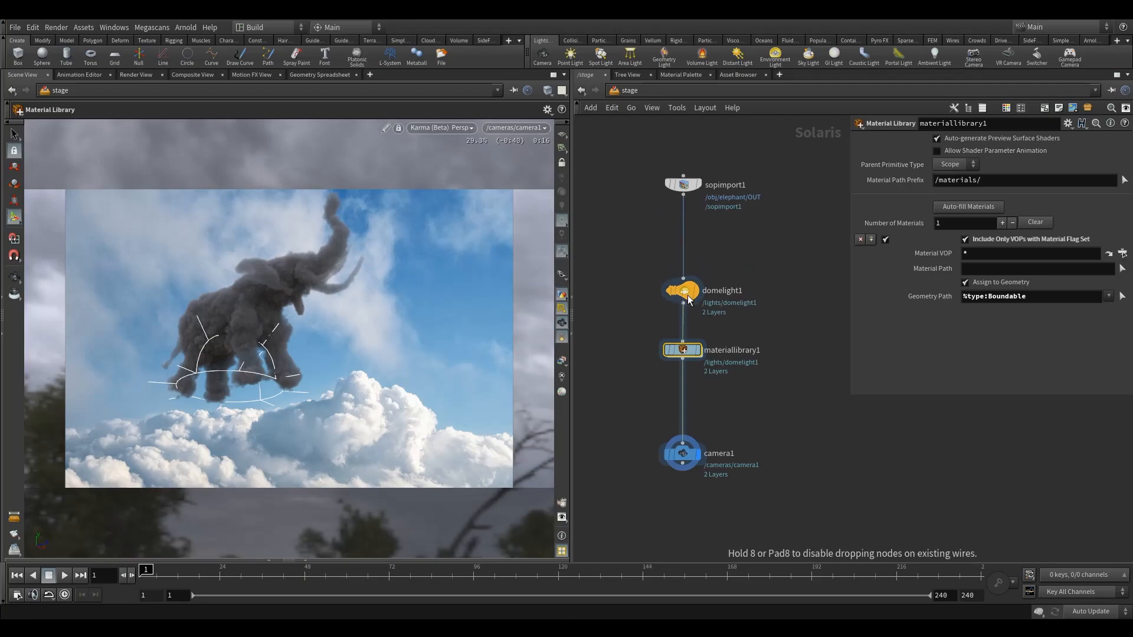
# - Add a Light node between sopimport1 and domelight1
pyautogui.press('Tab')
pyautogui.press('Escape')
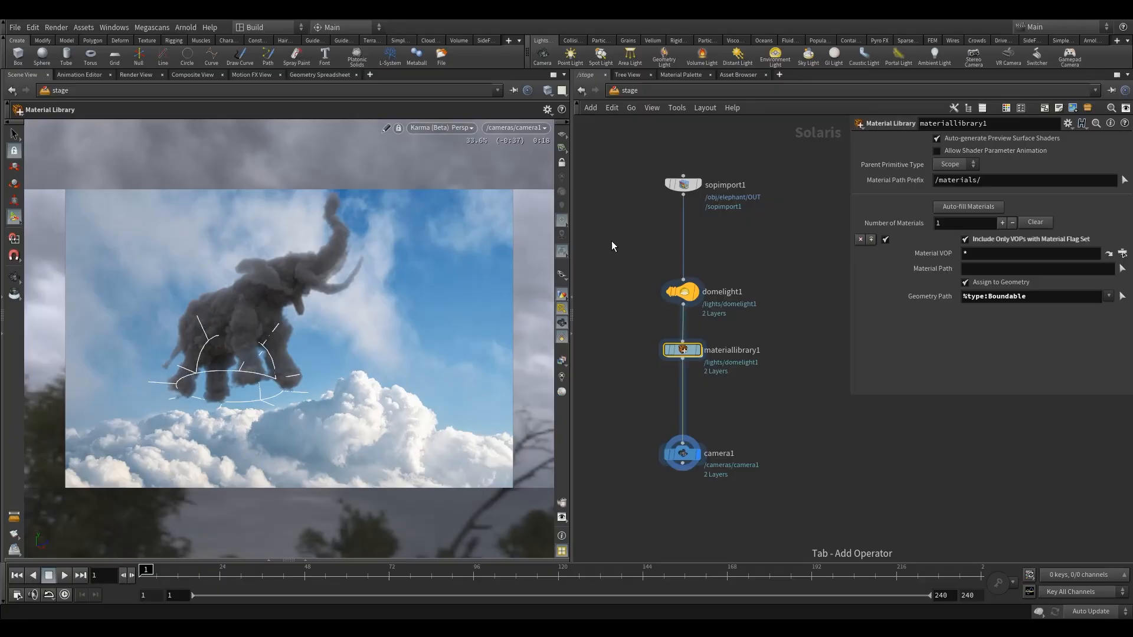
pyautogui.press('Tab')
pyautogui.moveTo(661, 260)
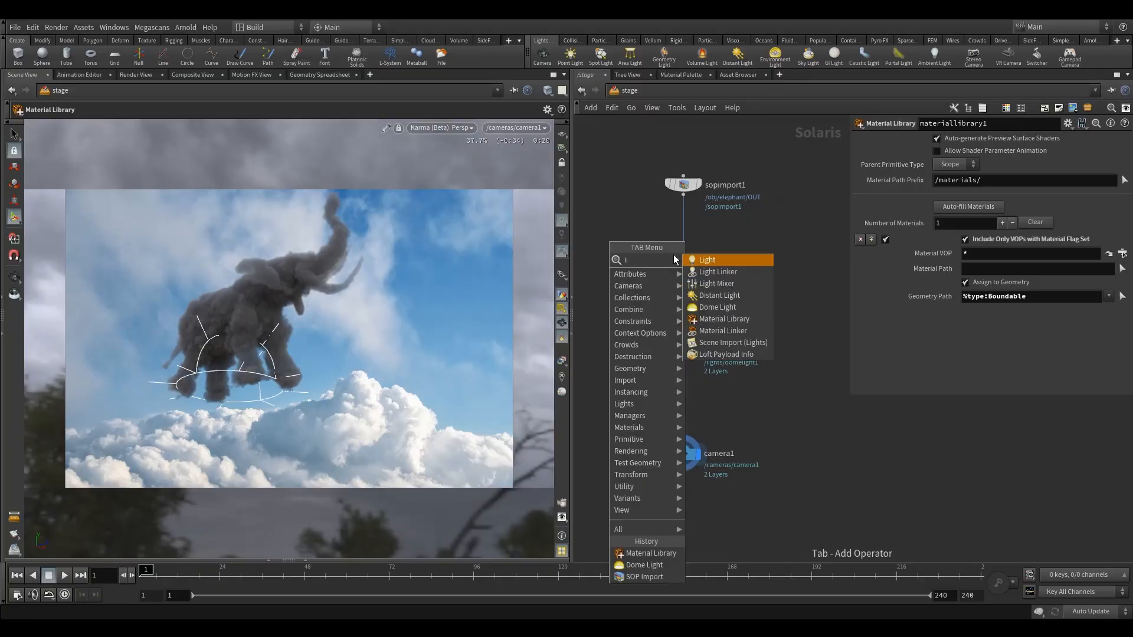
pyautogui.click(708, 256)
pyautogui.click(682, 252)
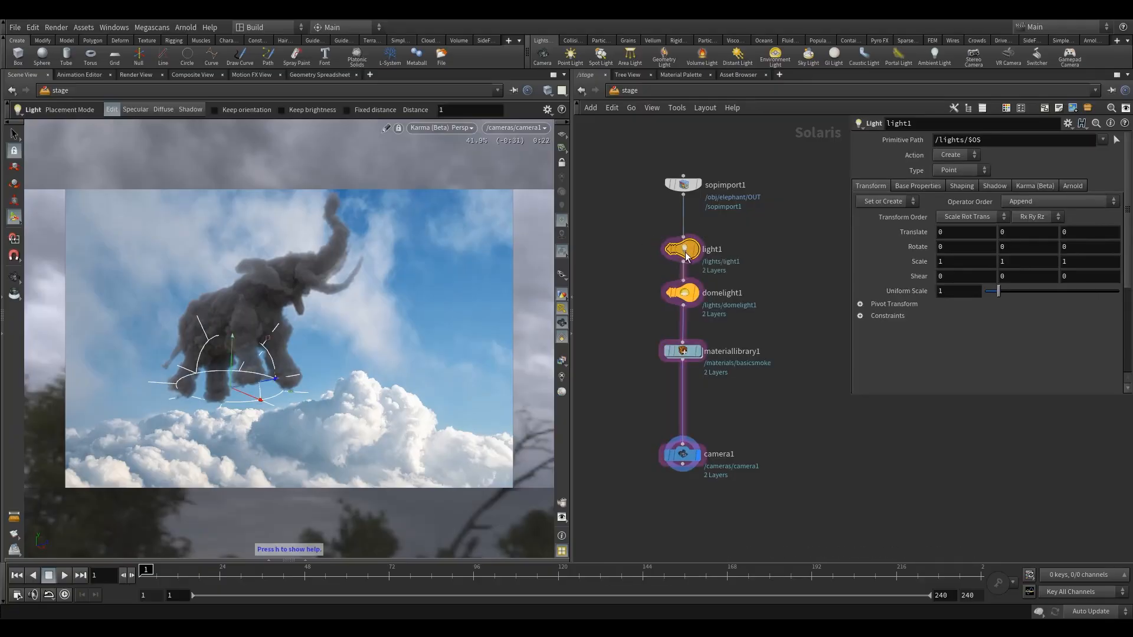
# - Set light1's type to Distant
pyautogui.click(961, 170)
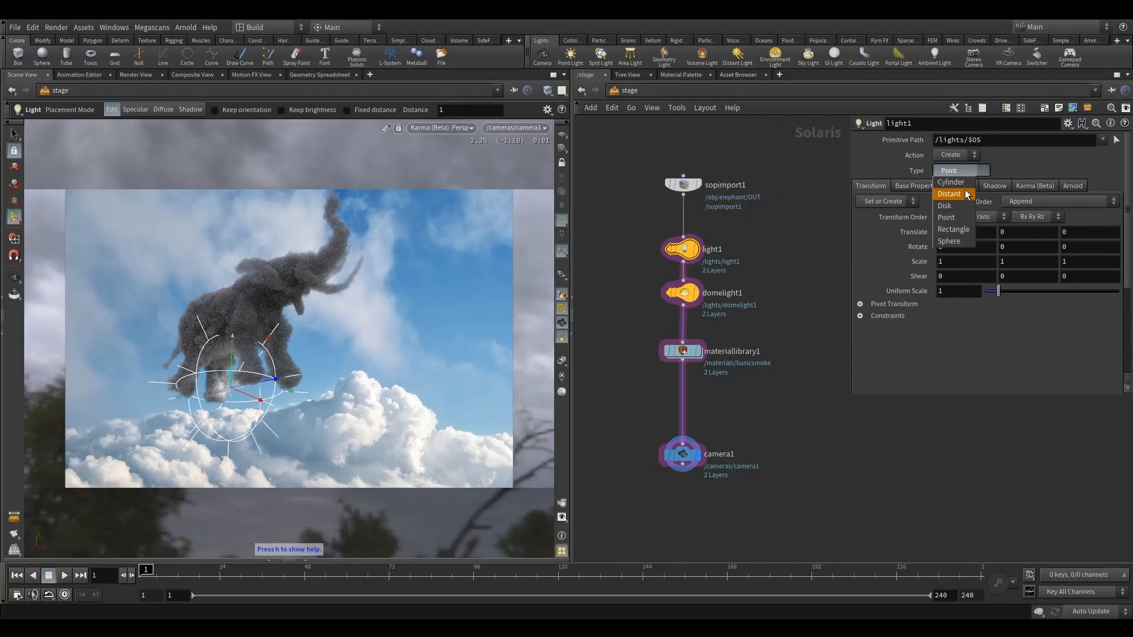
pyautogui.click(950, 241)
pyautogui.click(962, 170)
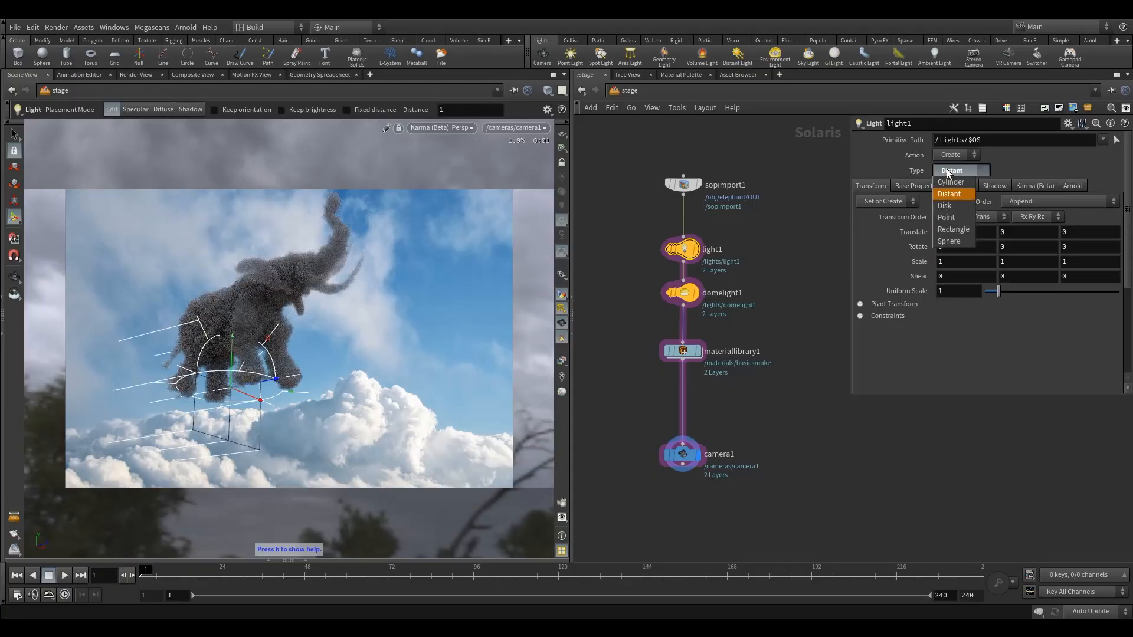
pyautogui.click(828, 227)
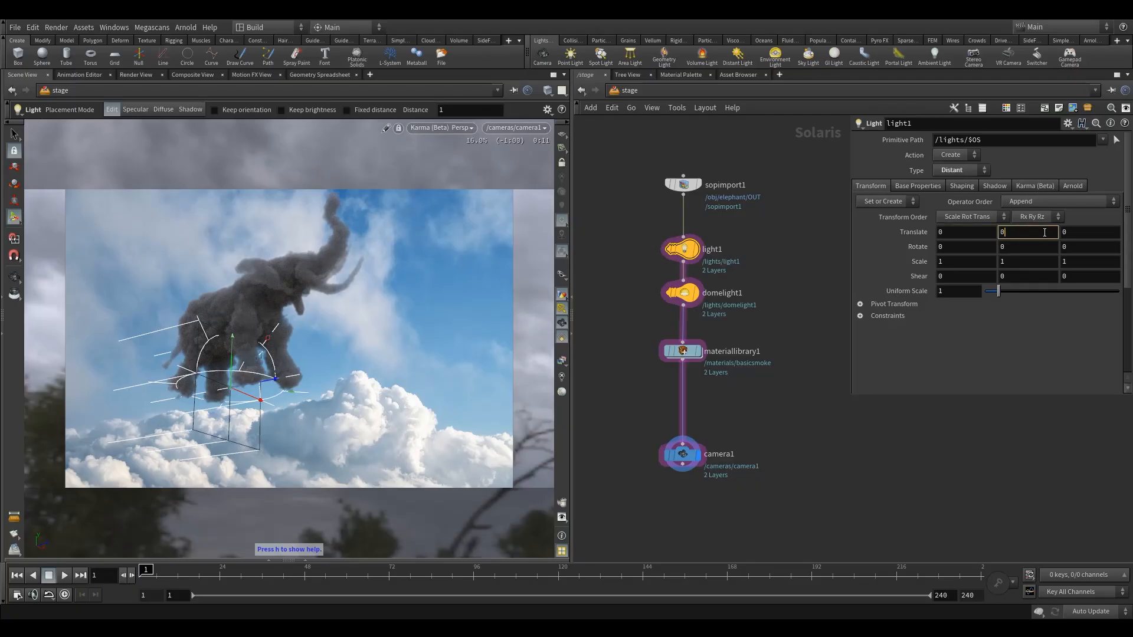
pyautogui.click(974, 233)
pyautogui.click(1006, 247)
pyautogui.click(967, 246)
# - Try exposure values of 50, 10 and 15 on light1
pyautogui.click(916, 186)
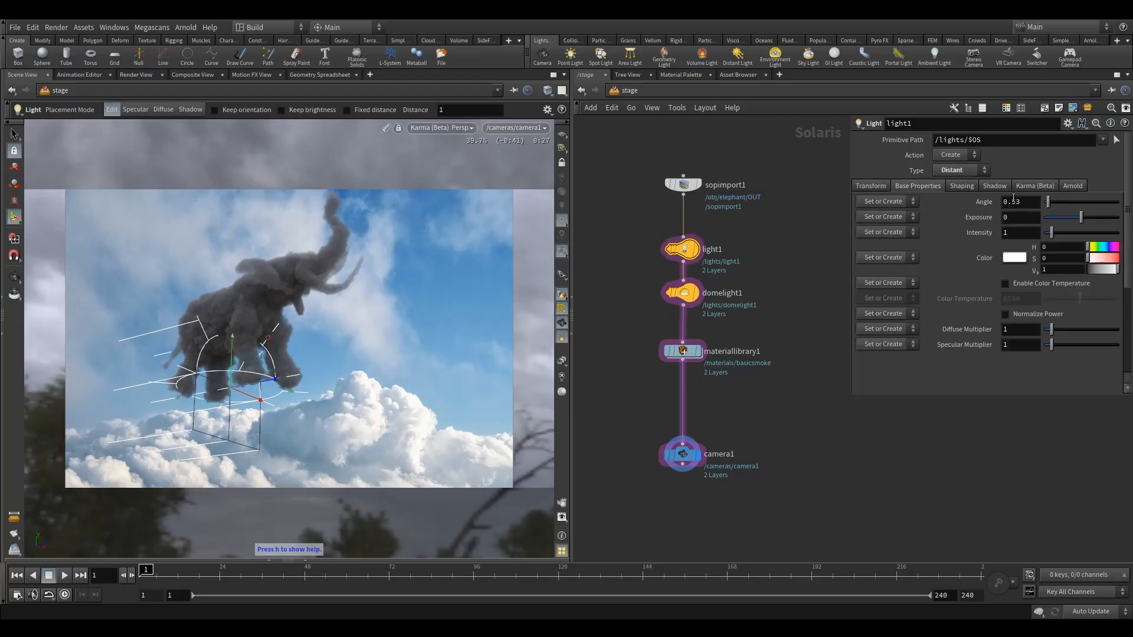
pyautogui.click(1006, 217)
pyautogui.write('50')
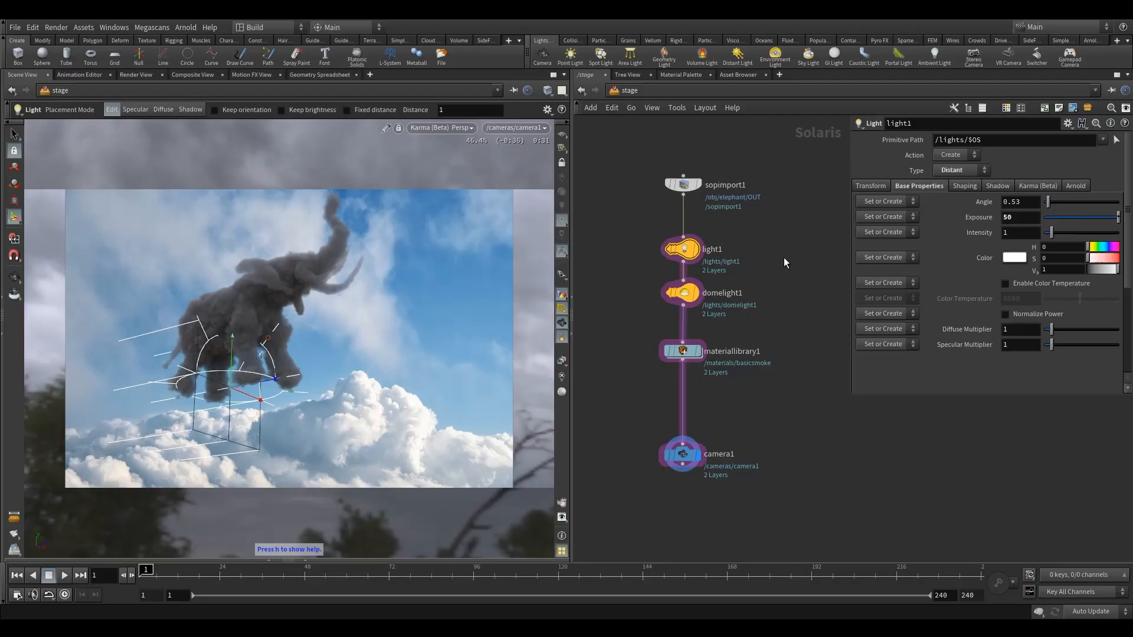
pyautogui.press('Return')
pyautogui.click(1020, 217)
pyautogui.write('10')
pyautogui.press('Return')
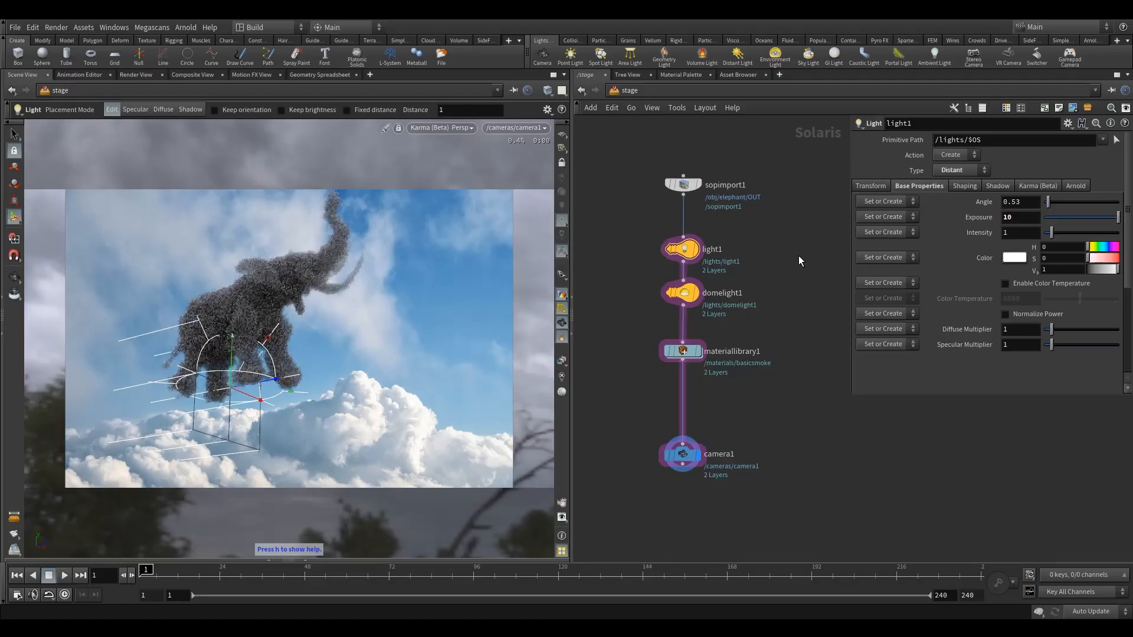
pyautogui.middleClick(1021, 220)
pyautogui.moveTo(1022, 221); pyautogui.dragTo(1056, 196, button='middle')
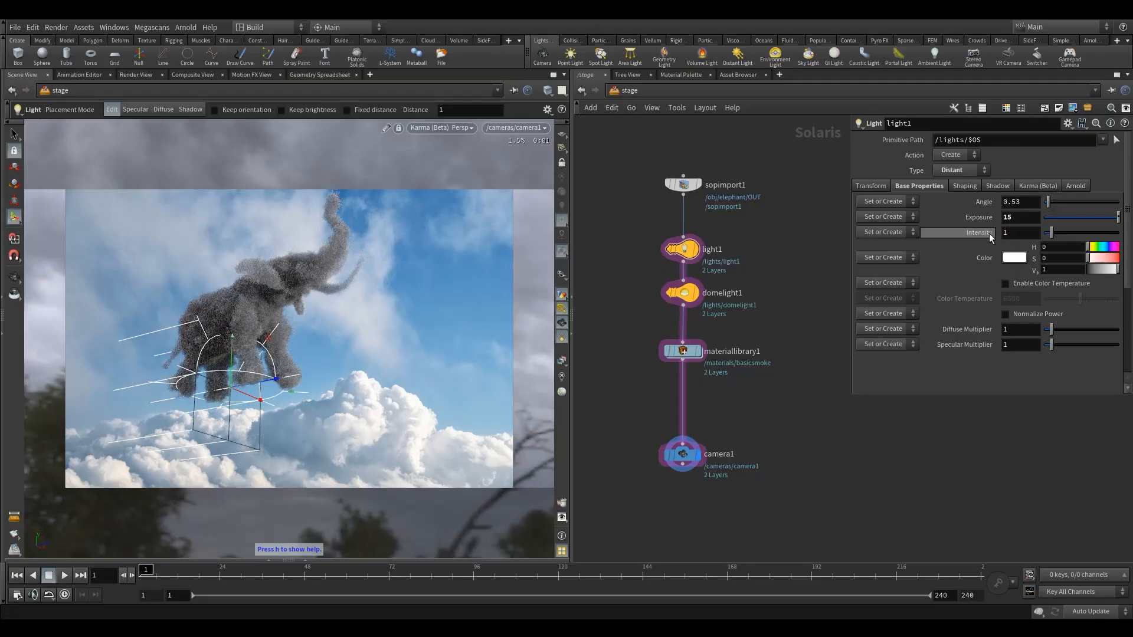
# - Rotate light1 to -15 degrees about the X axis
pyautogui.click(869, 186)
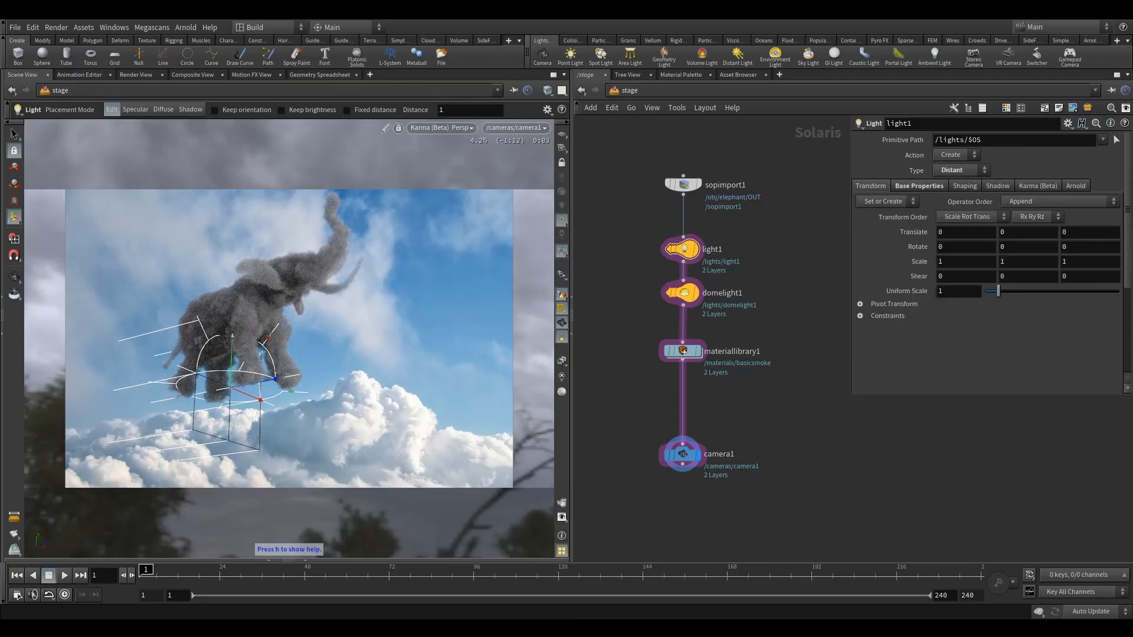
pyautogui.moveTo(959, 232); pyautogui.dragTo(1023, 217, button='middle')
pyautogui.moveTo(959, 246); pyautogui.dragTo(843, 229, button='middle')
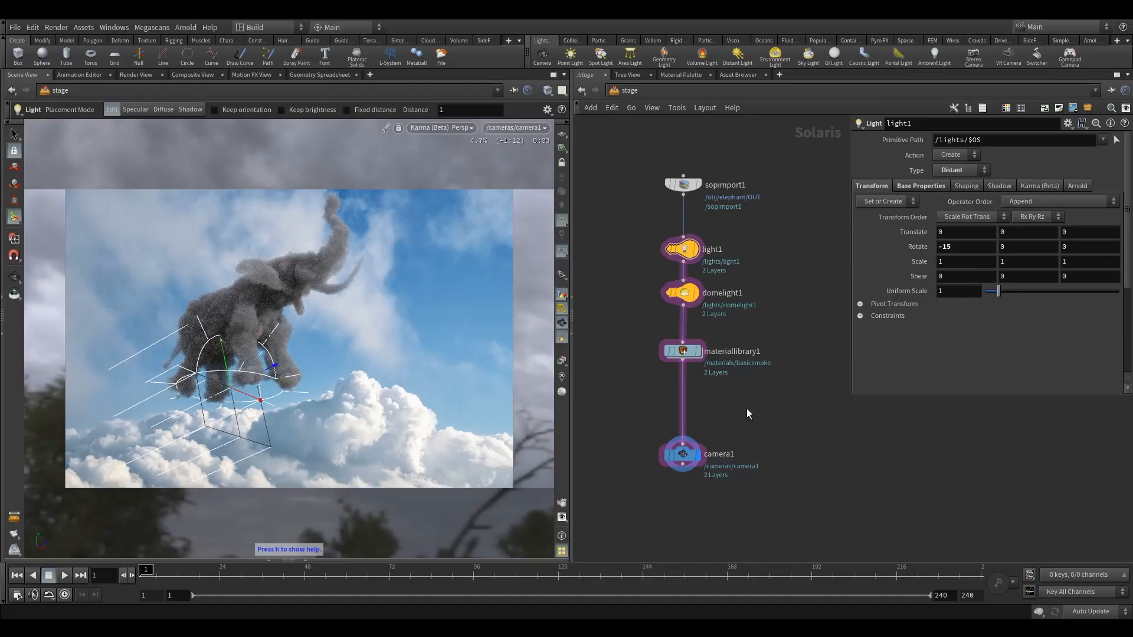
# - Try light1's intensity at 100, and settle on an exposure of 10 and an intensity of 140
pyautogui.click(915, 188)
pyautogui.click(1021, 233)
pyautogui.moveTo(688, 259)
pyautogui.write('100')
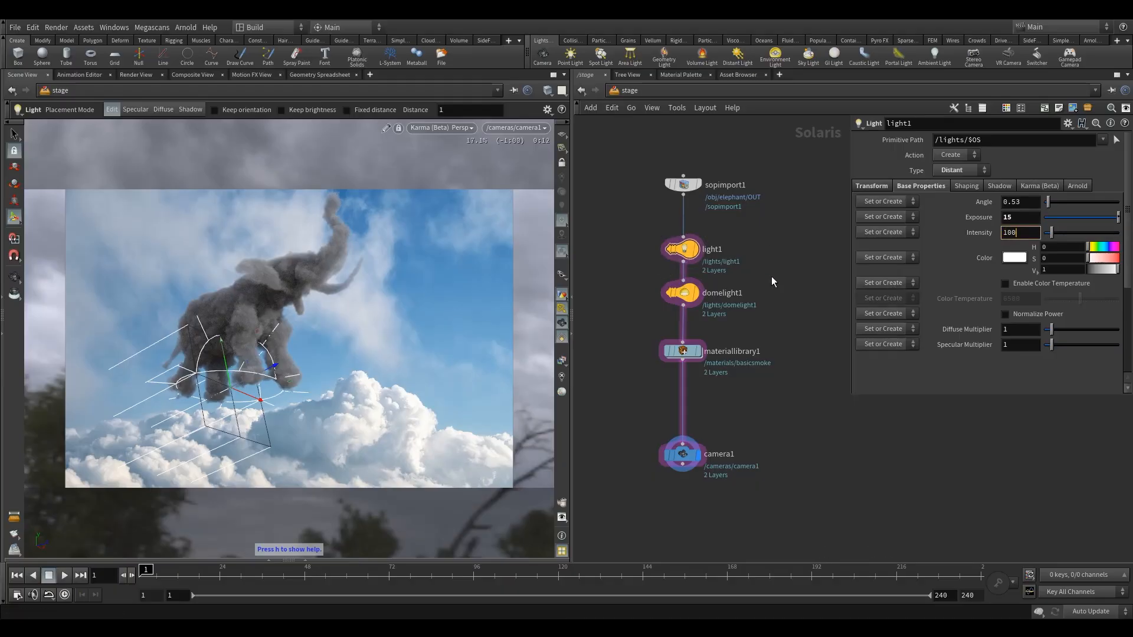
pyautogui.press('Return')
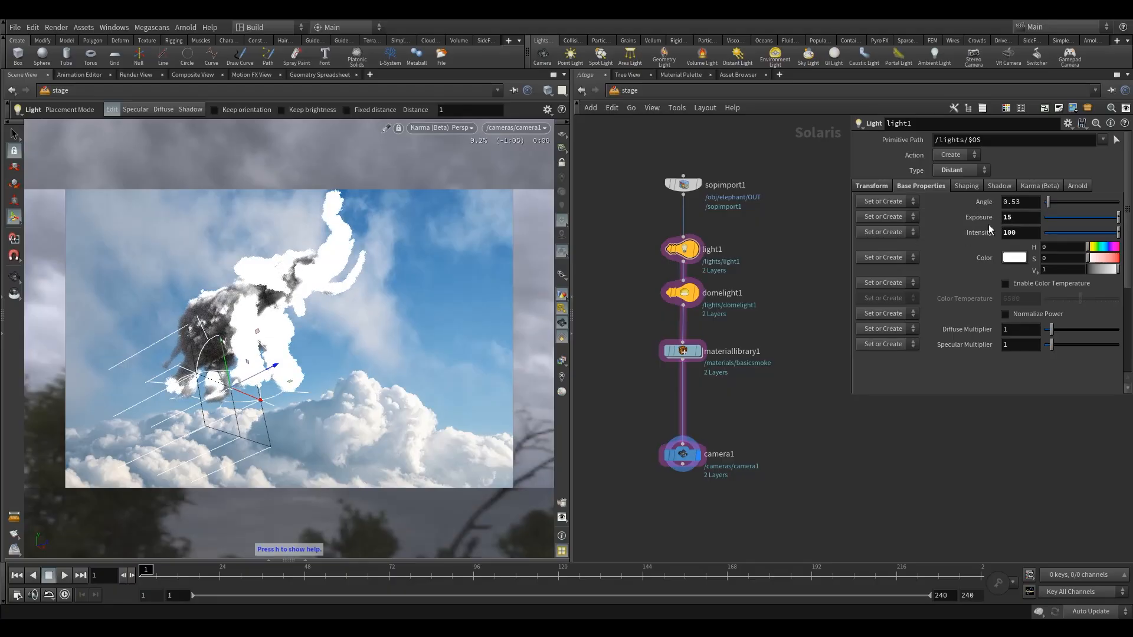
pyautogui.click(1021, 233)
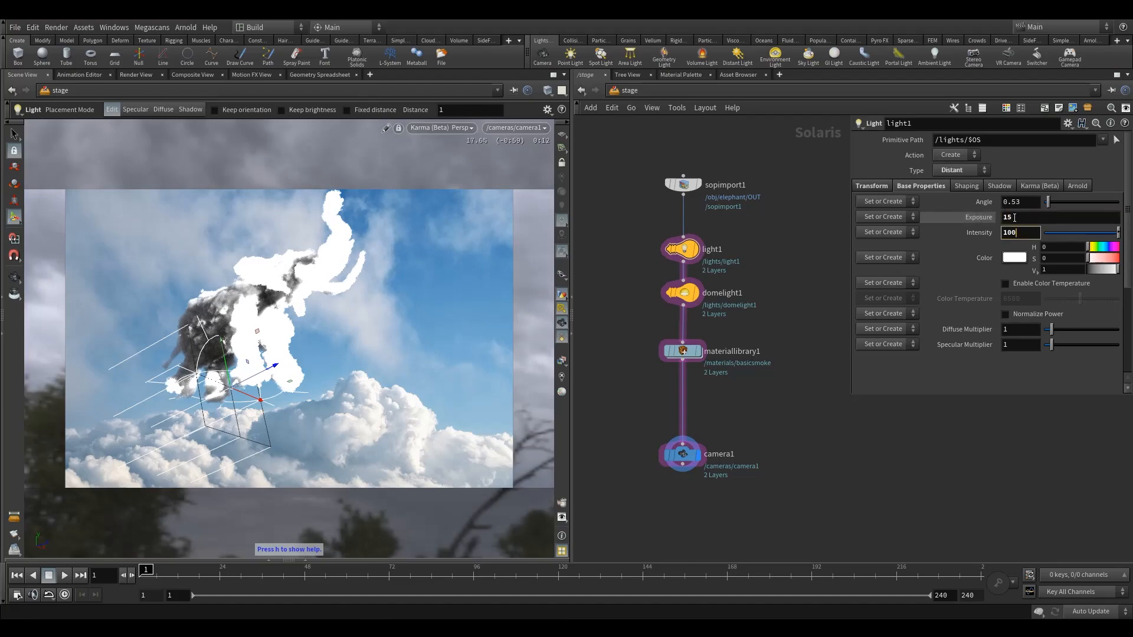
pyautogui.press('Return')
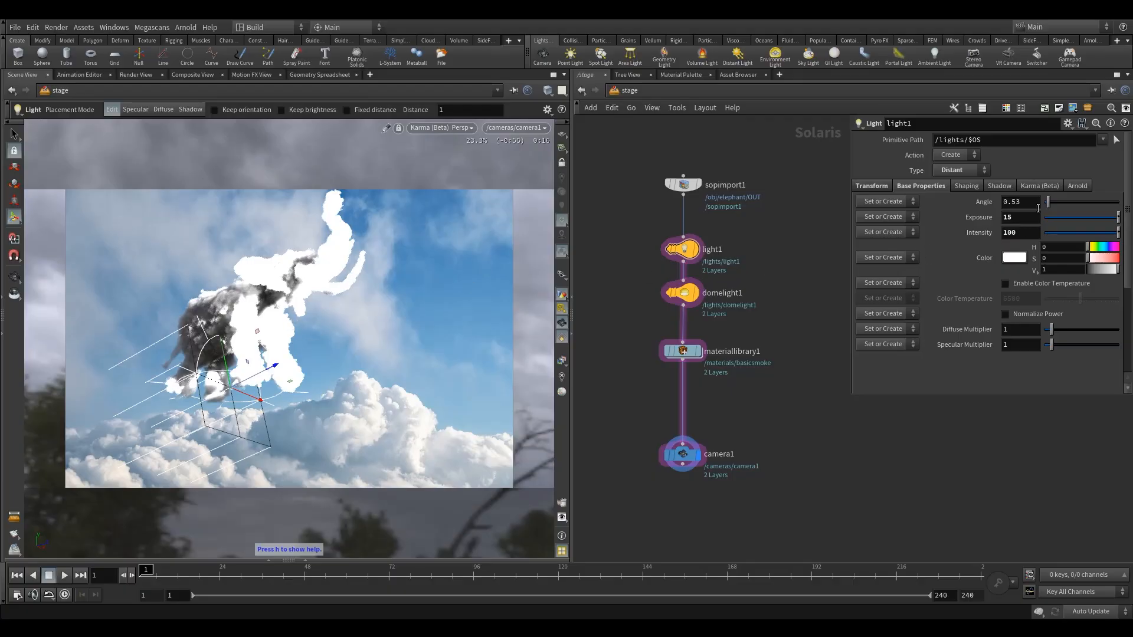
pyautogui.moveTo(1018, 218); pyautogui.dragTo(1044, 185, button='middle')
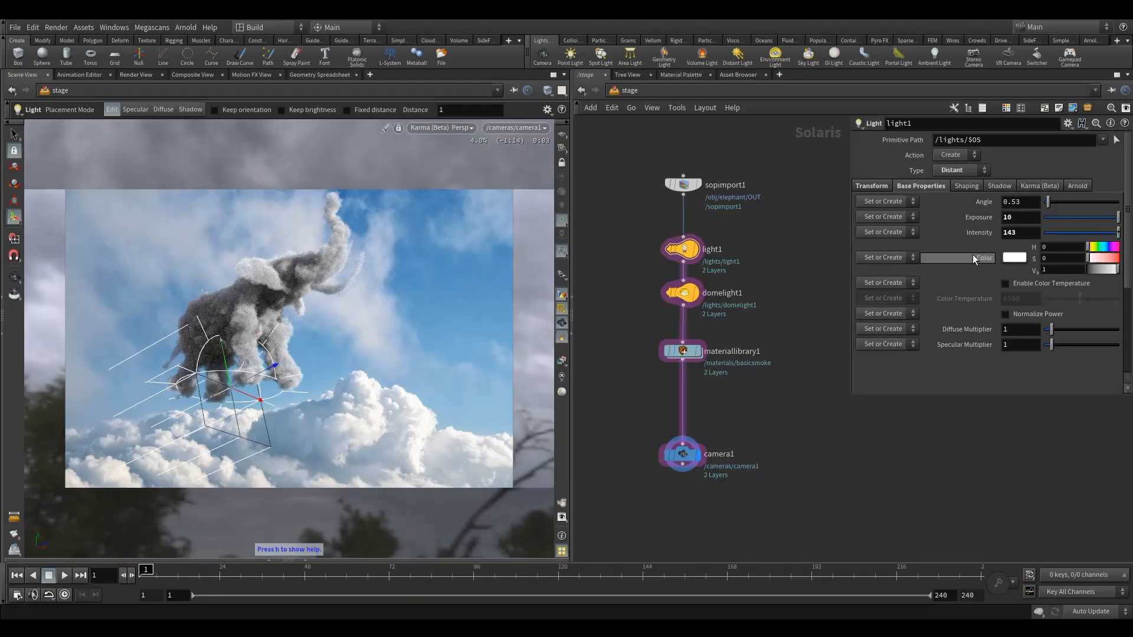
pyautogui.moveTo(1020, 232); pyautogui.dragTo(995, 203, button='middle')
# - Enable color temperature on light1, compare warm and cool tints, and settle on a slightly warm white
pyautogui.click(1040, 284)
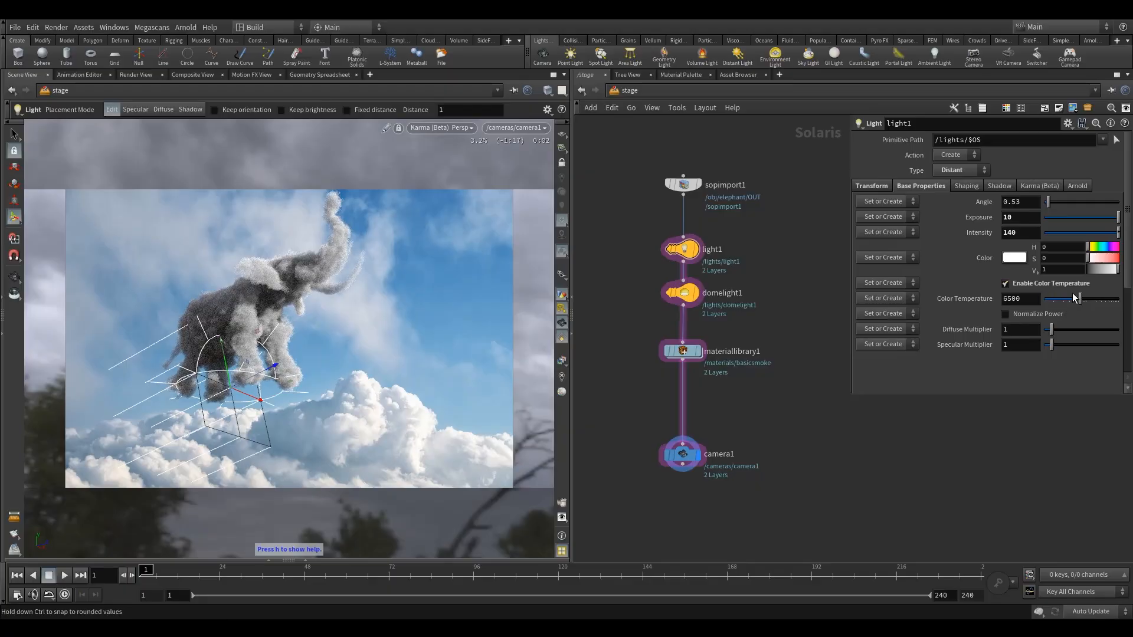
pyautogui.moveTo(1074, 298); pyautogui.dragTo(1056, 302)
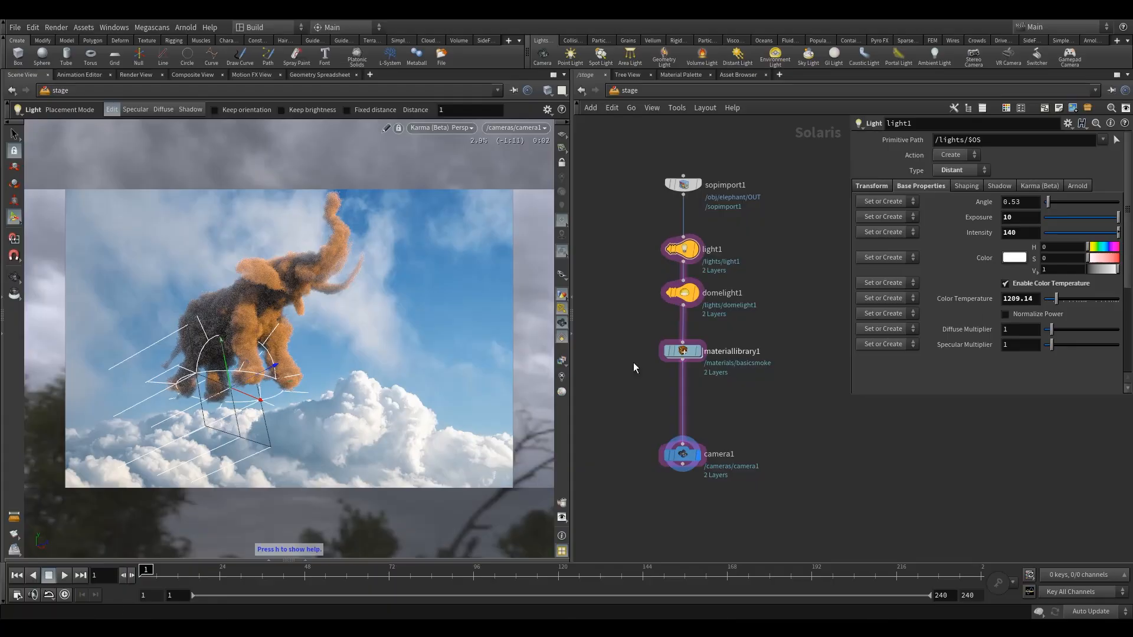
pyautogui.click(1099, 302)
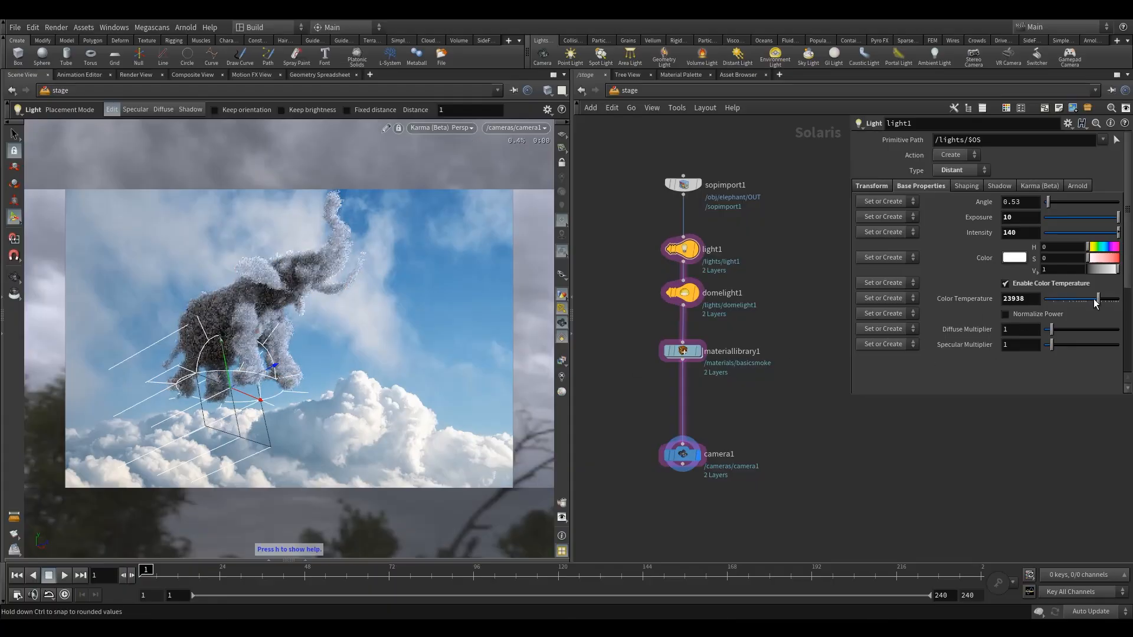
pyautogui.click(1082, 303)
pyautogui.click(1079, 303)
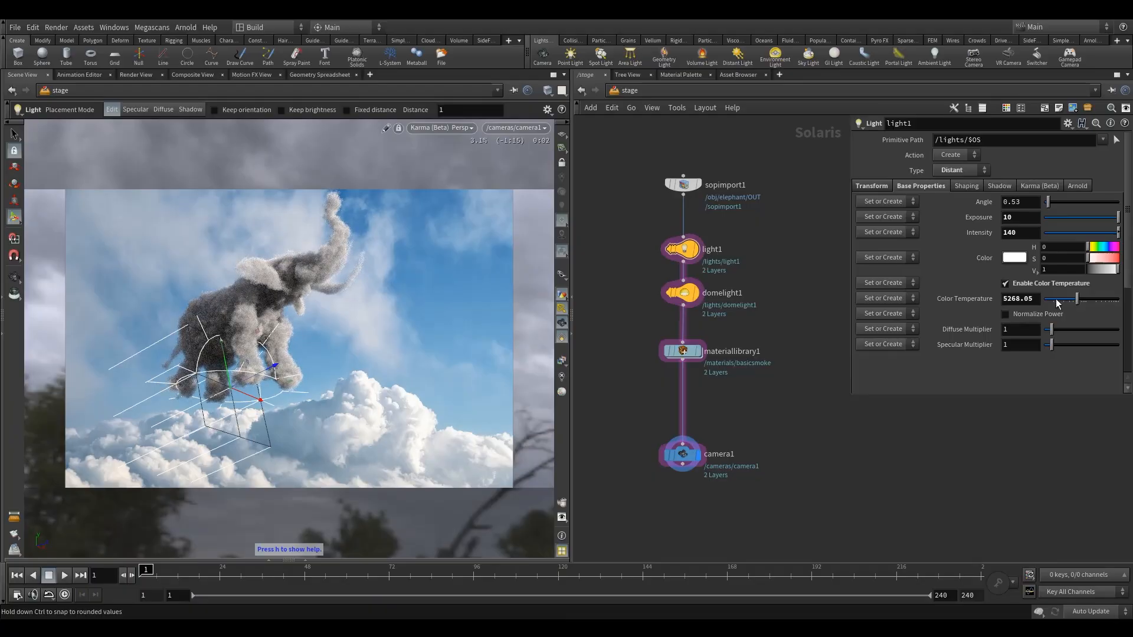
pyautogui.moveTo(1007, 300); pyautogui.dragTo(1075, 305)
pyautogui.write('500')
pyautogui.press('Return')
# - Look through light1's shadow options and the basicsmoke shader's shadow settings in materiallibrary1, and return to the stage network
pyautogui.click(1001, 186)
pyautogui.click(936, 186)
pyautogui.doubleClick(682, 351)
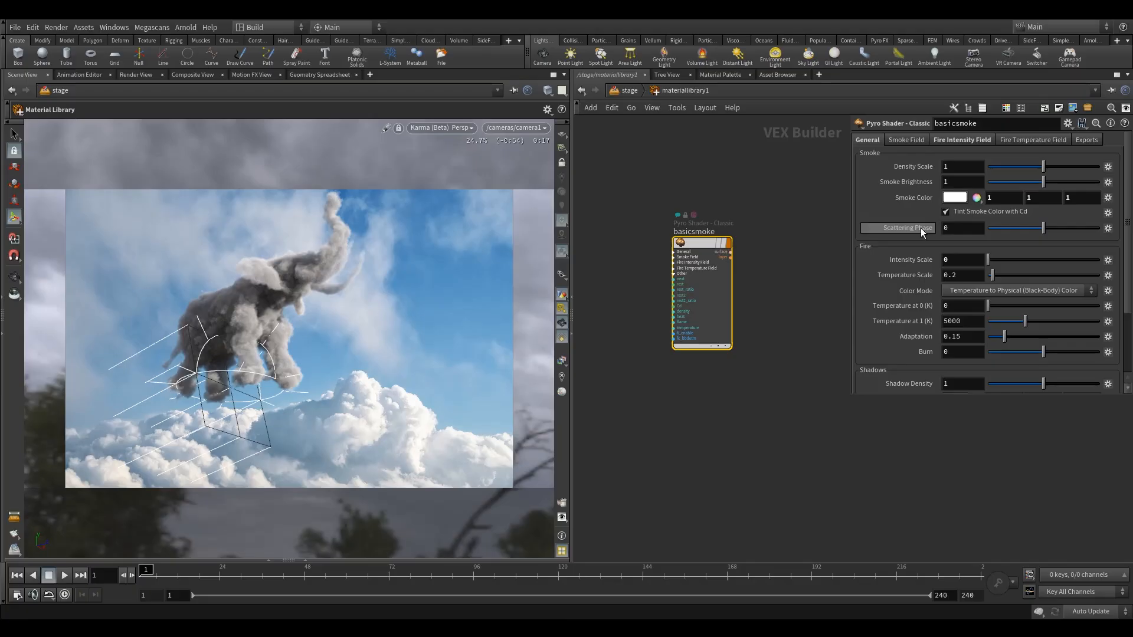
pyautogui.scroll(-2, 916, 264)
pyautogui.scroll(-1, 914, 274)
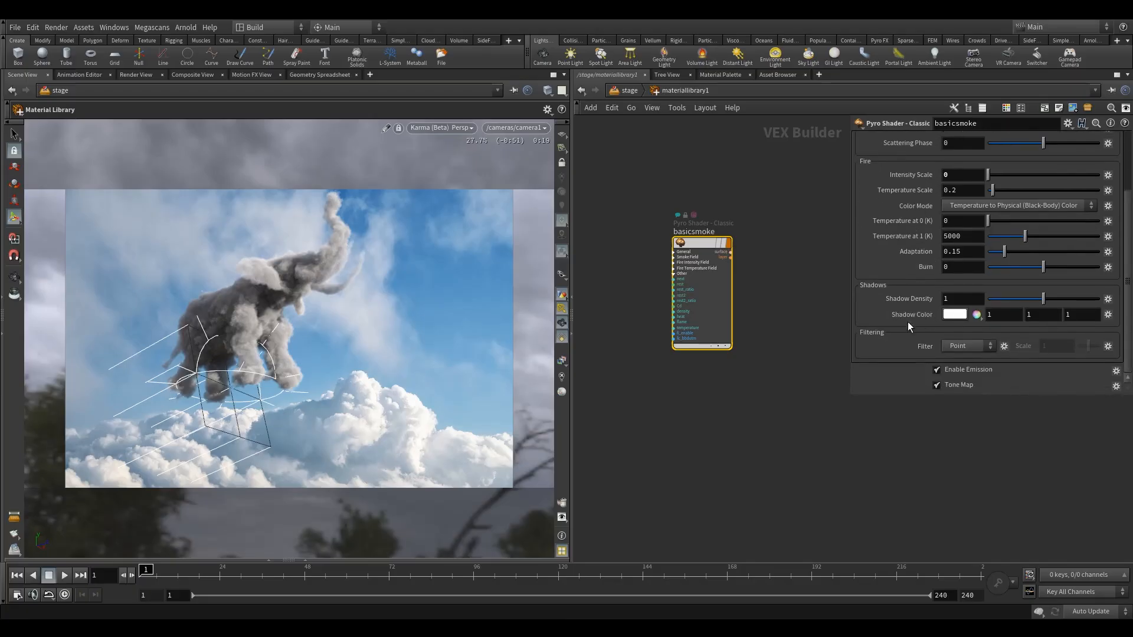
pyautogui.click(640, 92)
# - Set light1's shadow color to Set or Create with a muted blue of hue 210, saturation 0.67 and value 0.27
pyautogui.click(685, 251)
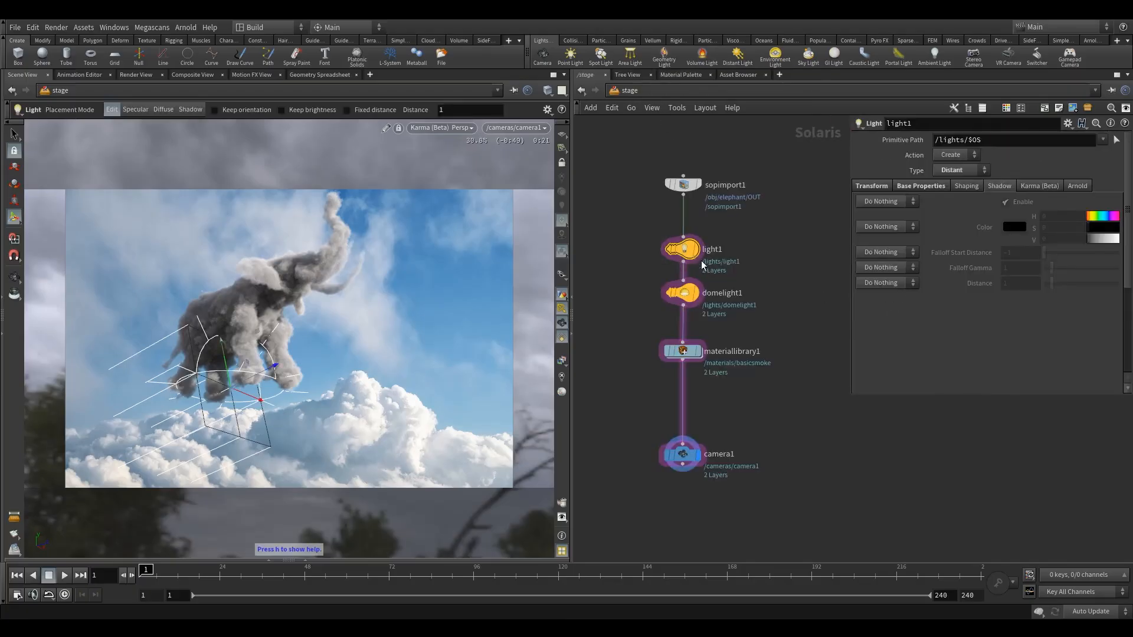
pyautogui.click(894, 227)
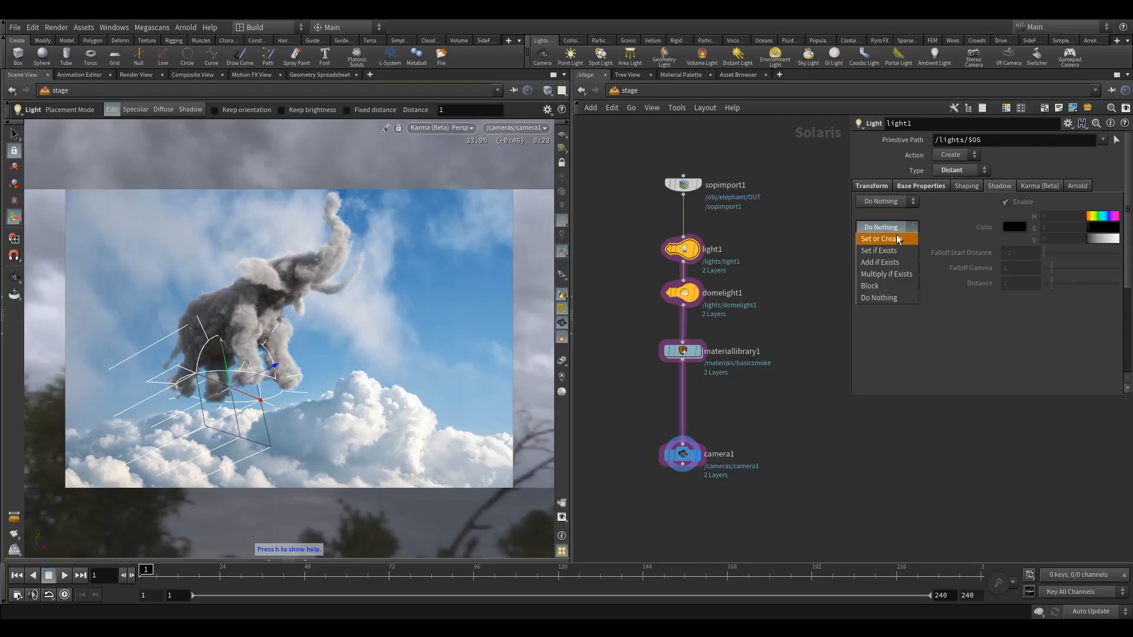
pyautogui.click(895, 242)
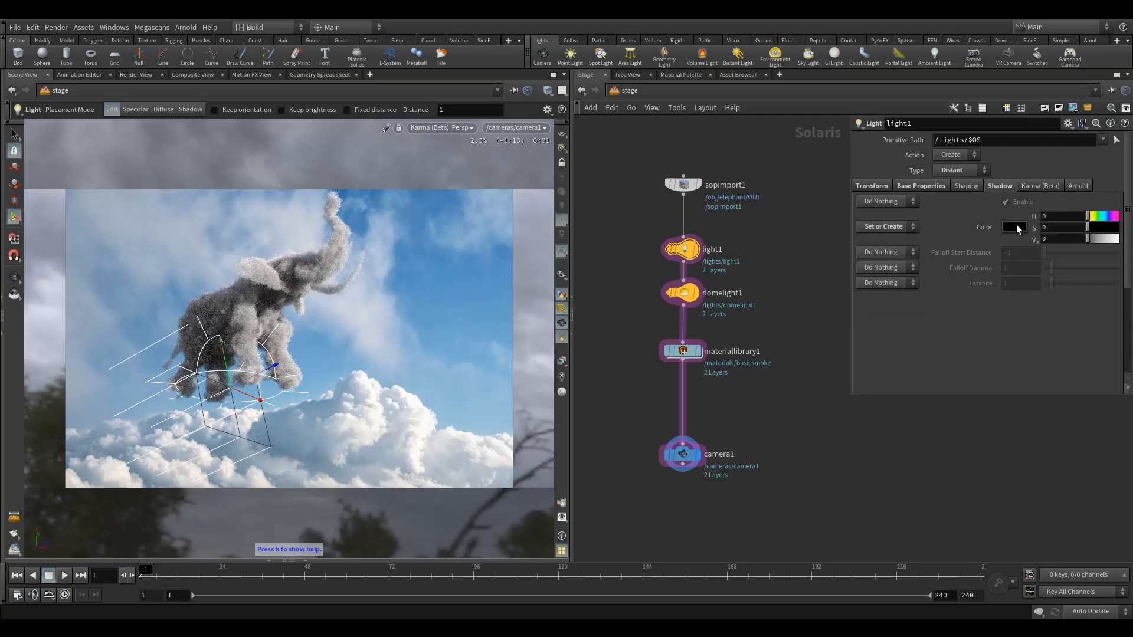
pyautogui.click(1020, 228)
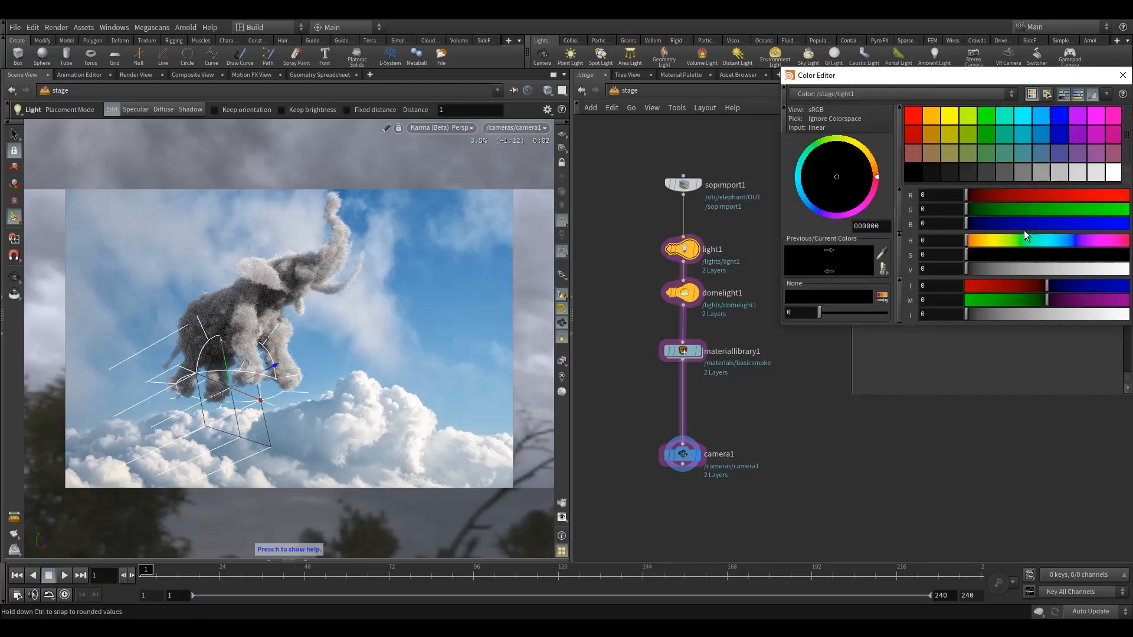
pyautogui.click(1039, 155)
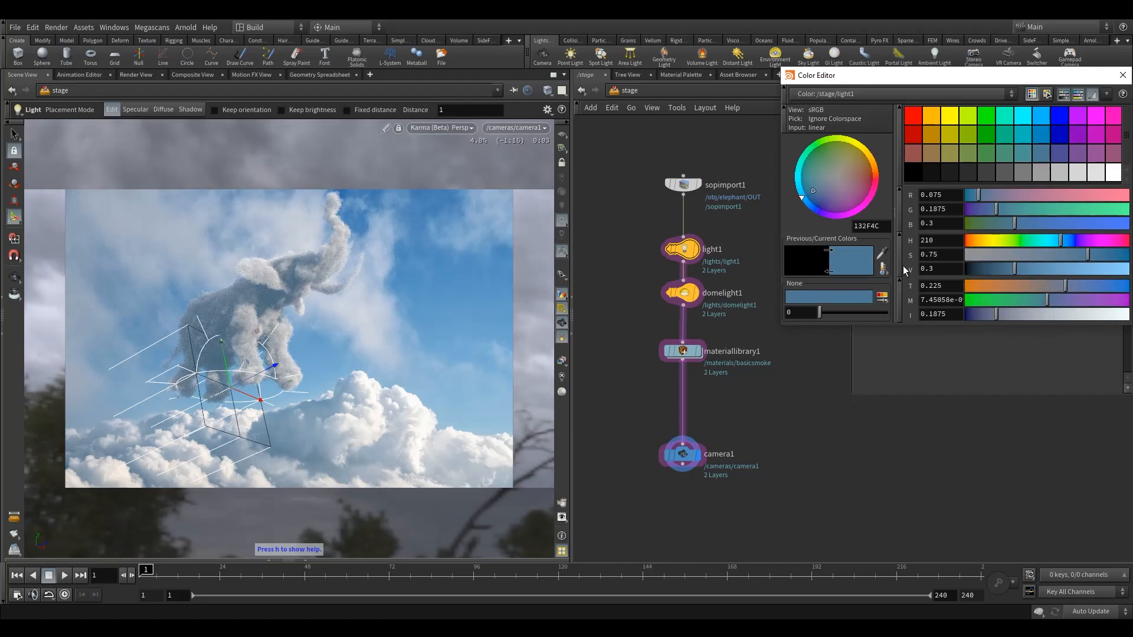
pyautogui.moveTo(1009, 80); pyautogui.dragTo(826, 125)
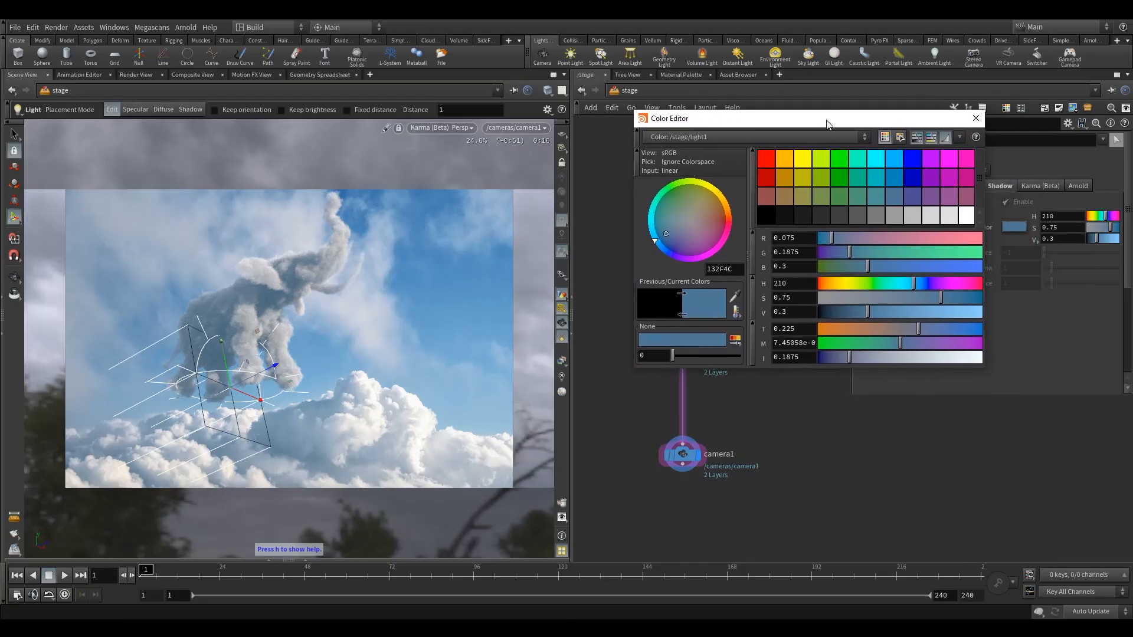
pyautogui.click(972, 117)
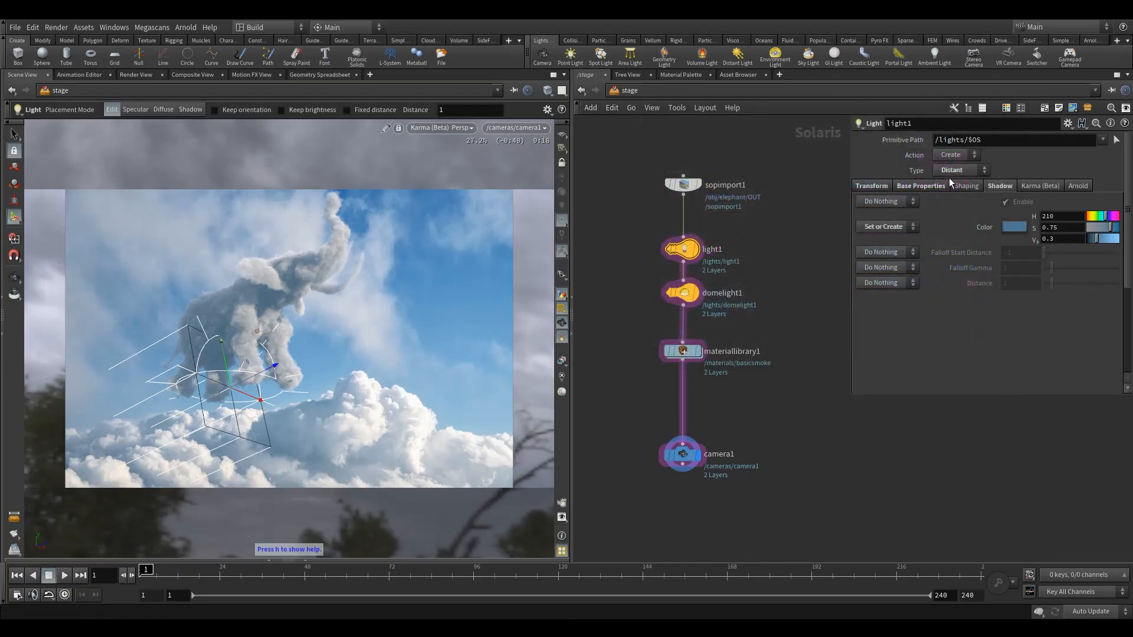
pyautogui.click(1109, 230)
pyautogui.click(1095, 239)
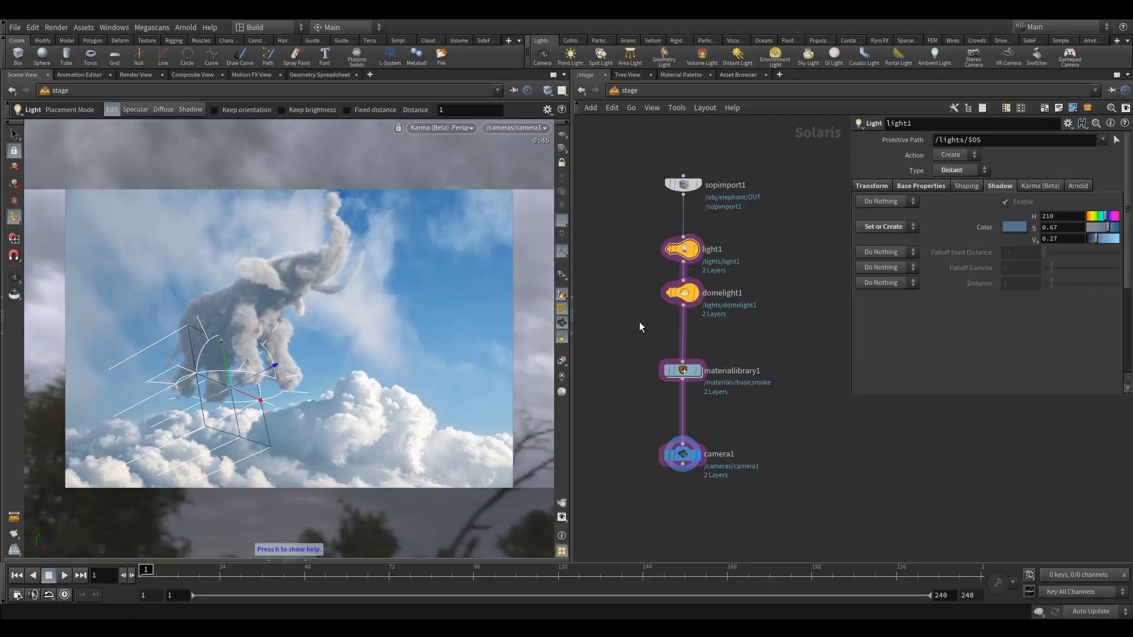
# - Add a second Light node between domelight1 and materiallibrary1, and move materiallibrary1 lower to make room
pyautogui.moveTo(640, 326); pyautogui.dragTo(626, 323, button='middle')
pyautogui.press('Tab')
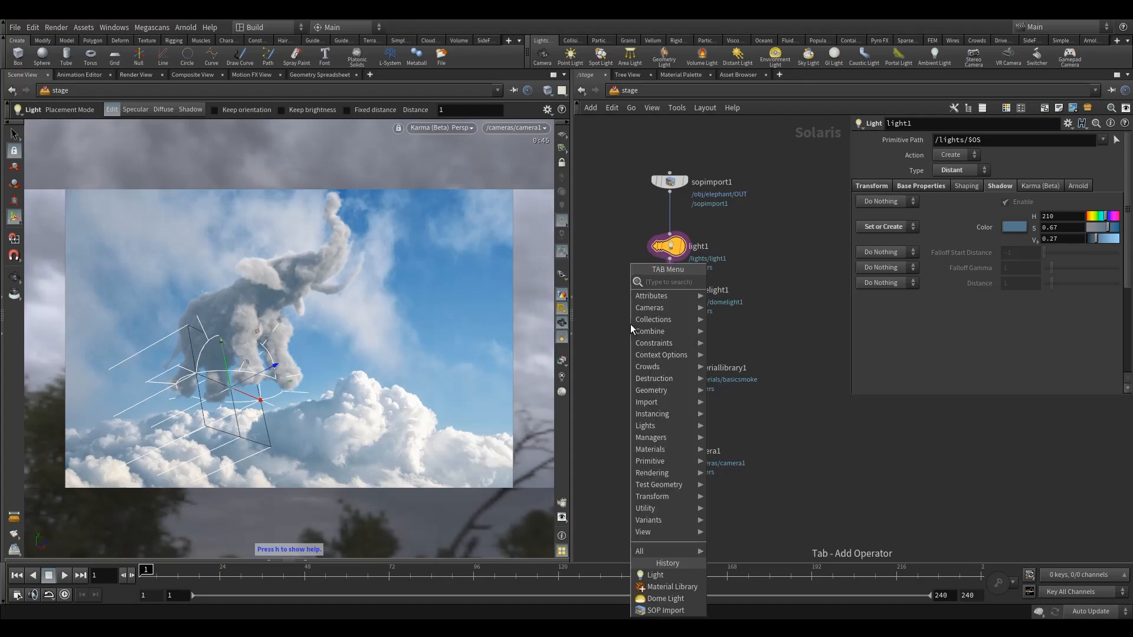
pyautogui.write('karma')
pyautogui.click(718, 292)
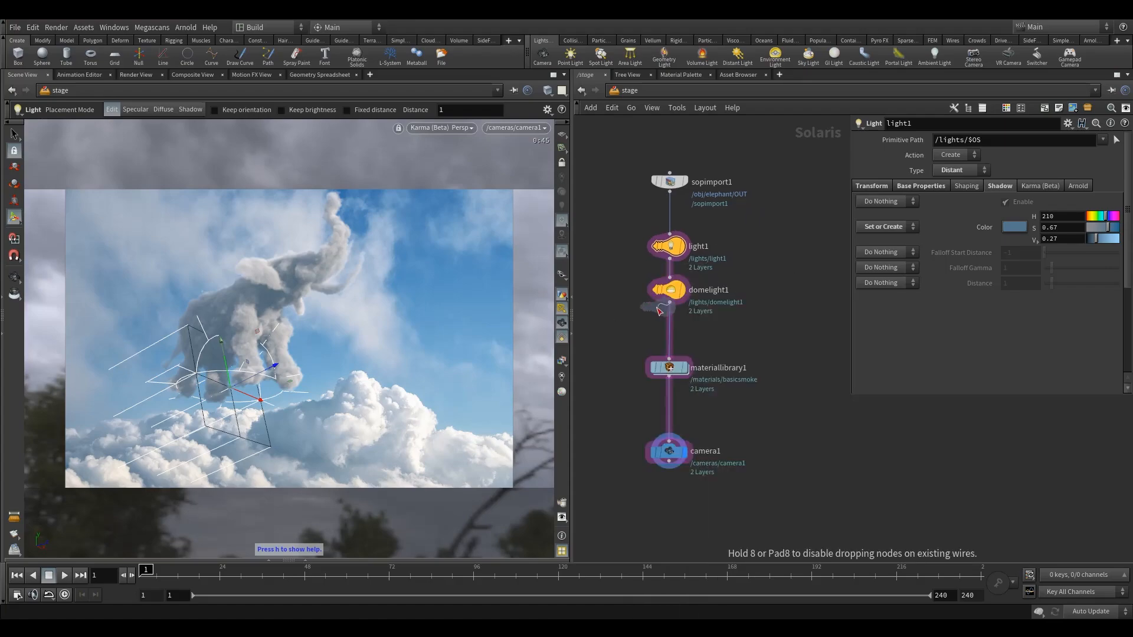
pyautogui.click(677, 334)
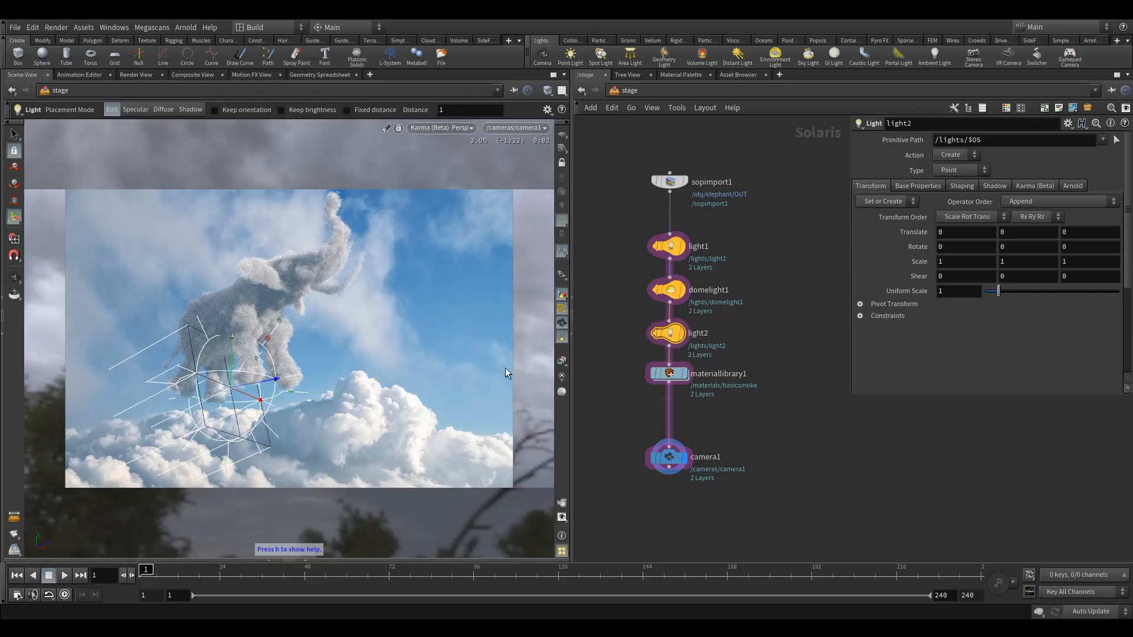
pyautogui.moveTo(653, 379); pyautogui.dragTo(653, 388)
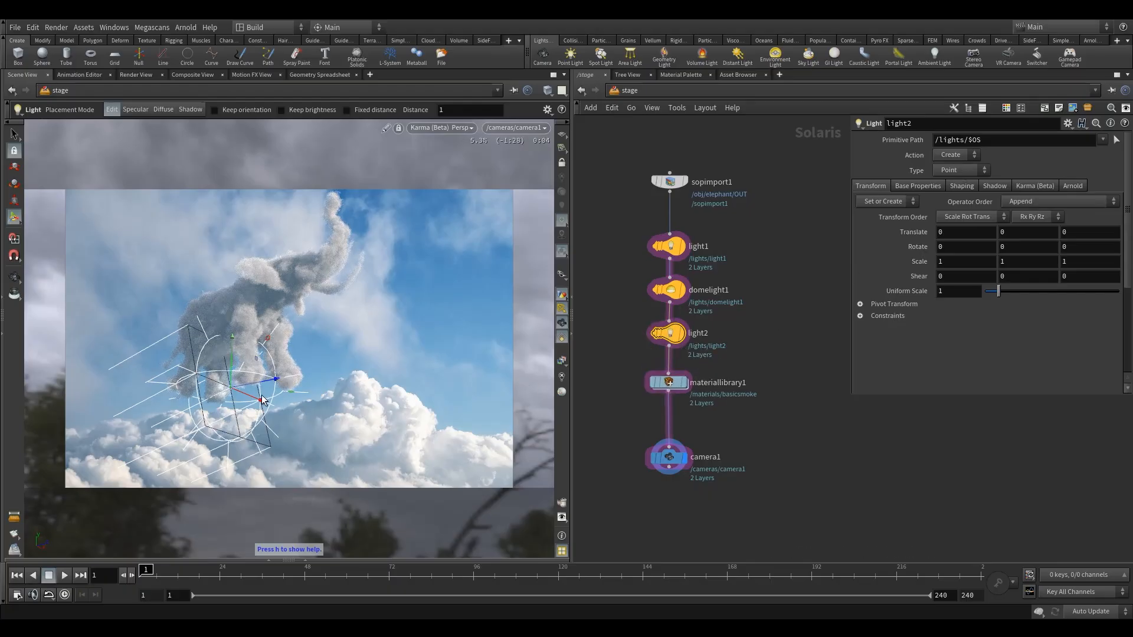
# - Move light2 towards the elephant's hindquarters, to a translation of about -1.2, 0.58, 0.19
pyautogui.moveTo(261, 402); pyautogui.dragTo(208, 394)
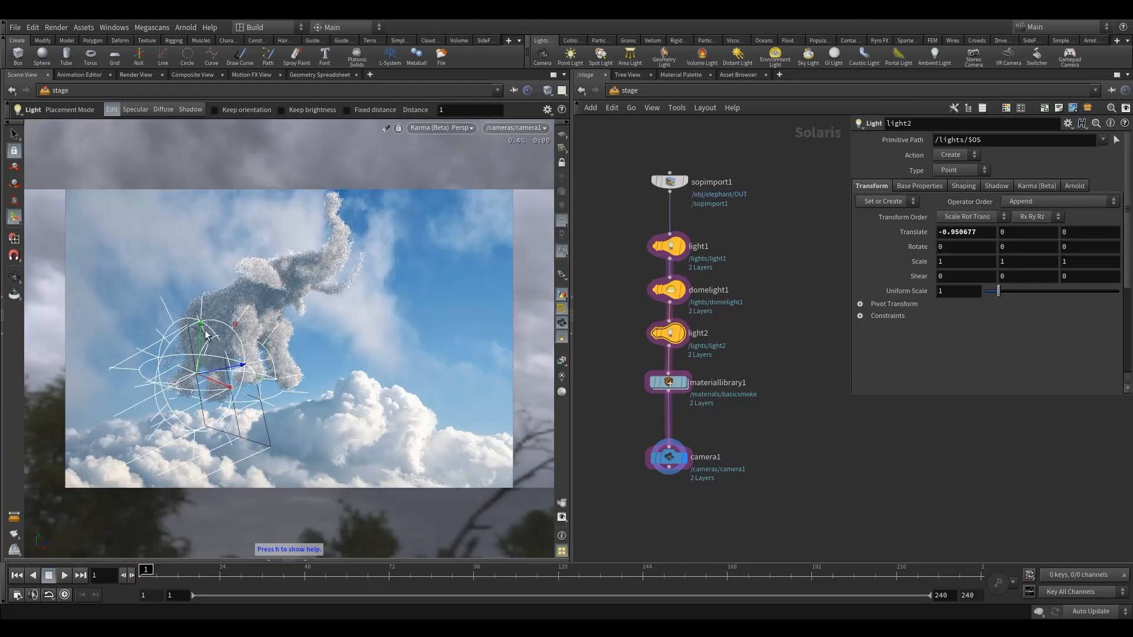
pyautogui.moveTo(204, 334); pyautogui.dragTo(195, 305)
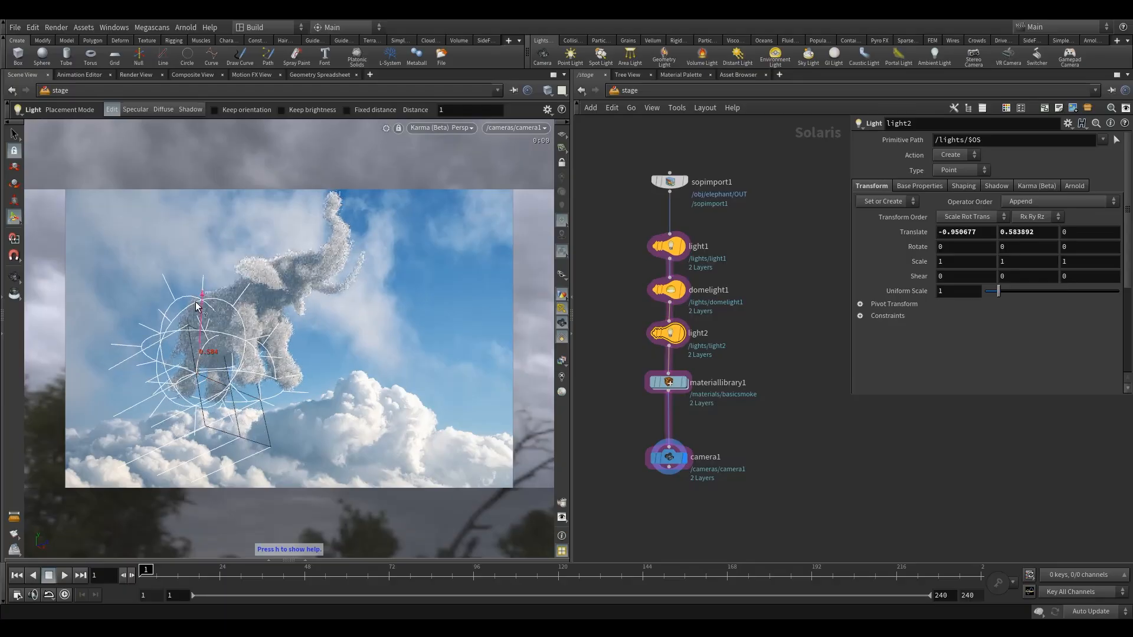
pyautogui.moveTo(236, 367); pyautogui.dragTo(225, 340)
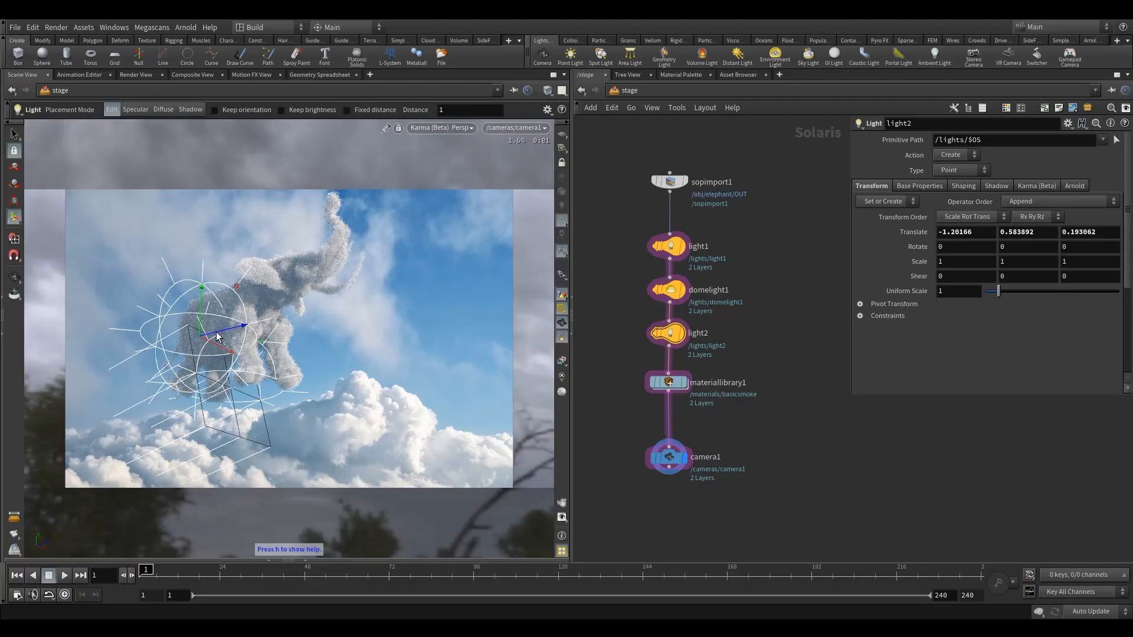
# - Raise light2 and shift it along the elephant's hindquarters to a translation of about -1.44, 0.92, 0.62
pyautogui.moveTo(204, 304); pyautogui.dragTo(203, 288)
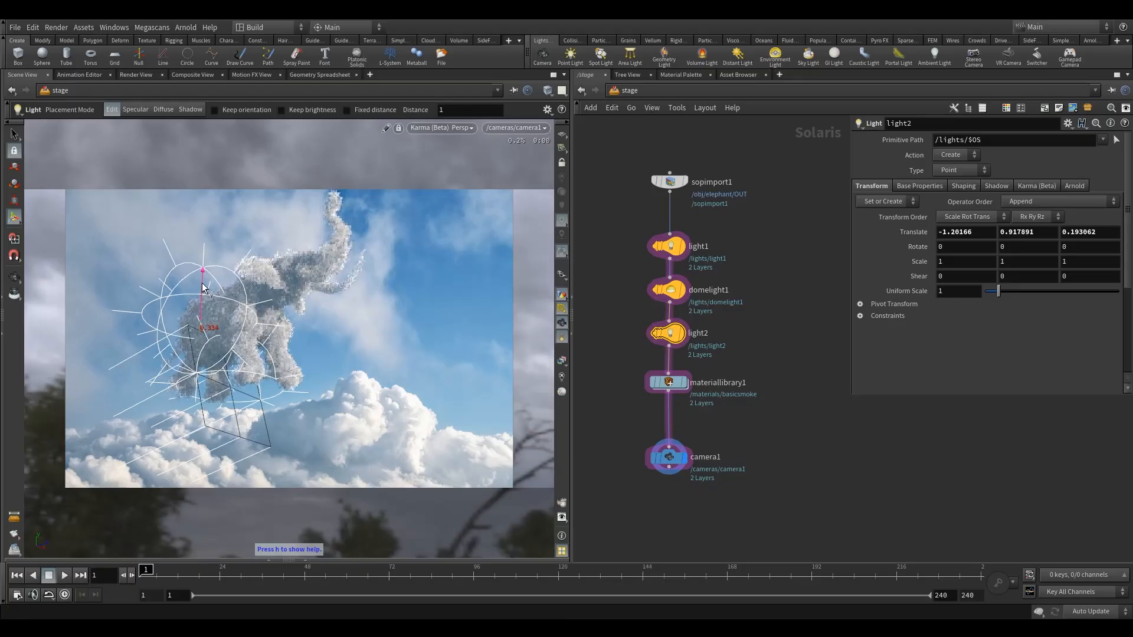
pyautogui.moveTo(229, 317)
pyautogui.mouseDown()
pyautogui.moveTo(247, 308)
pyautogui.moveTo(233, 322)
pyautogui.mouseUp()
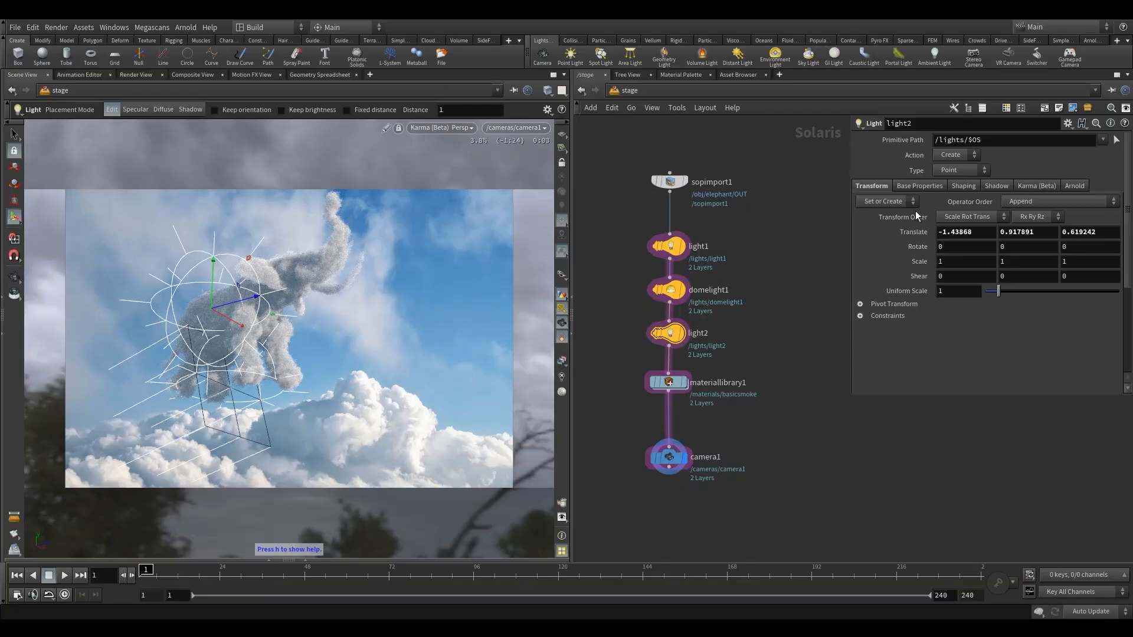
# - Set light2's exposure to 1 and enable its color temperature
pyautogui.click(919, 185)
pyautogui.moveTo(1028, 207); pyautogui.dragTo(1042, 179, button='middle')
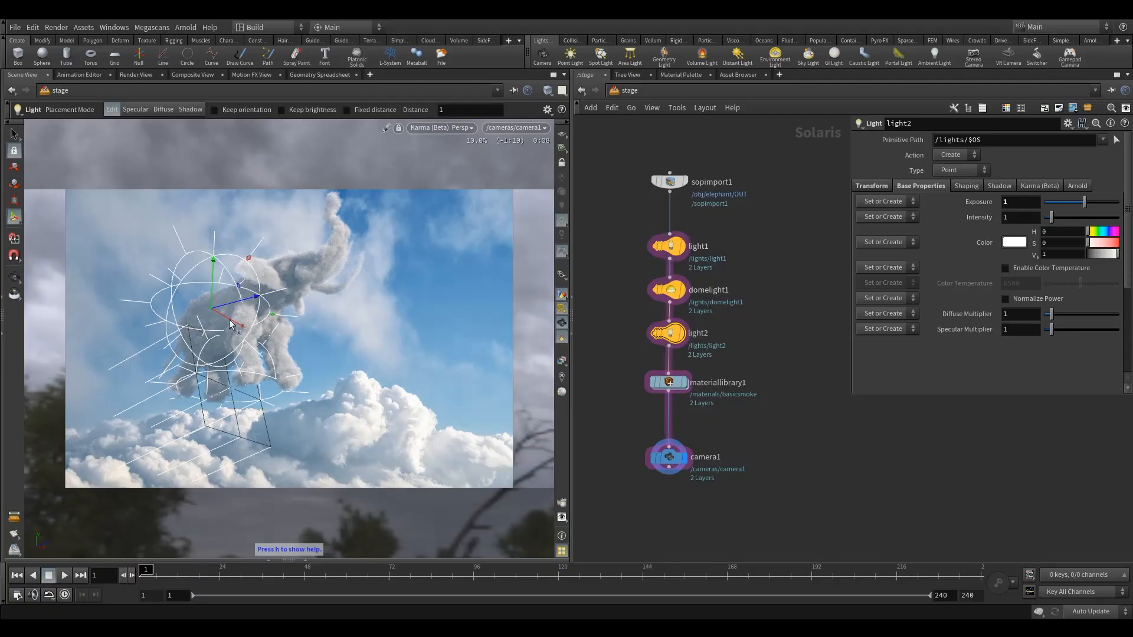
pyautogui.click(1006, 267)
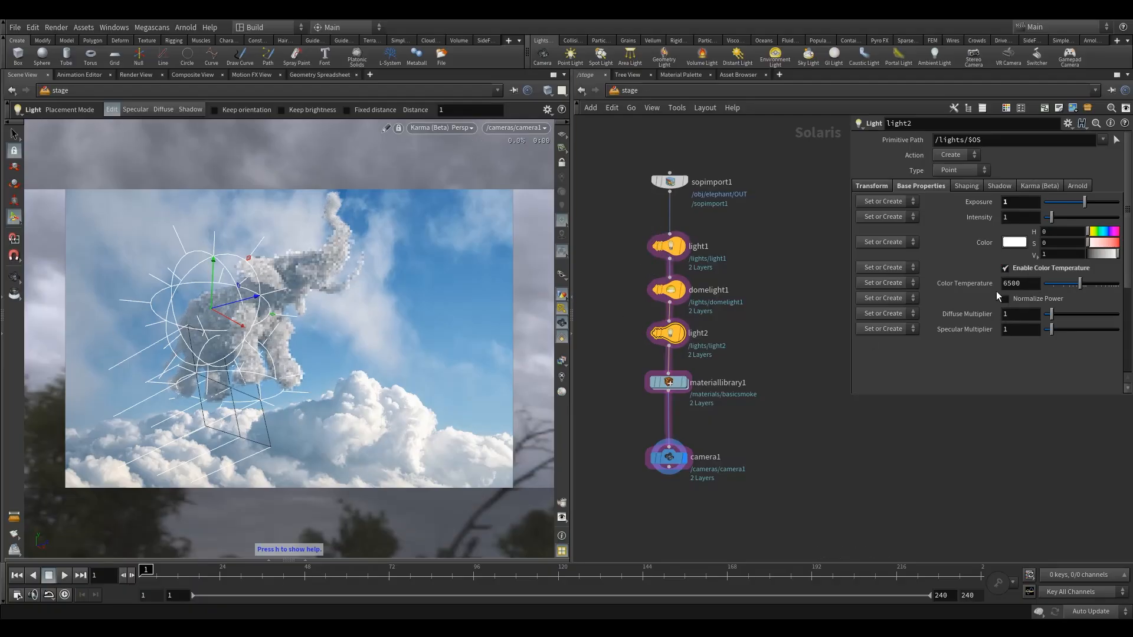
# - Change light2's shadow Enable and shadow Color parameters to Set or Create
pyautogui.click(1001, 186)
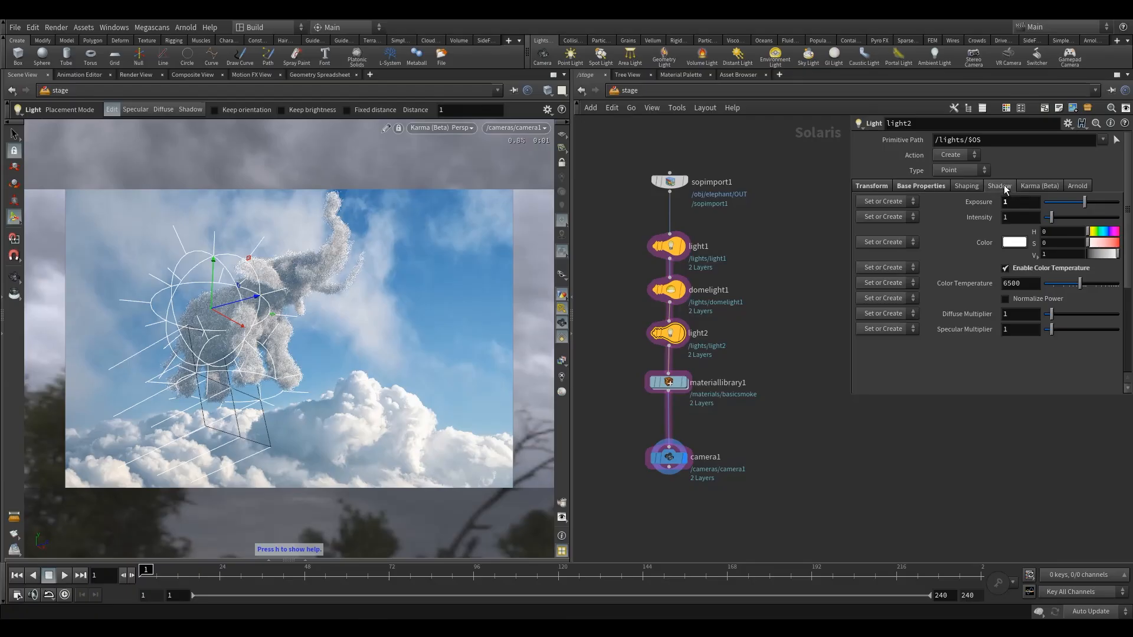
pyautogui.click(885, 203)
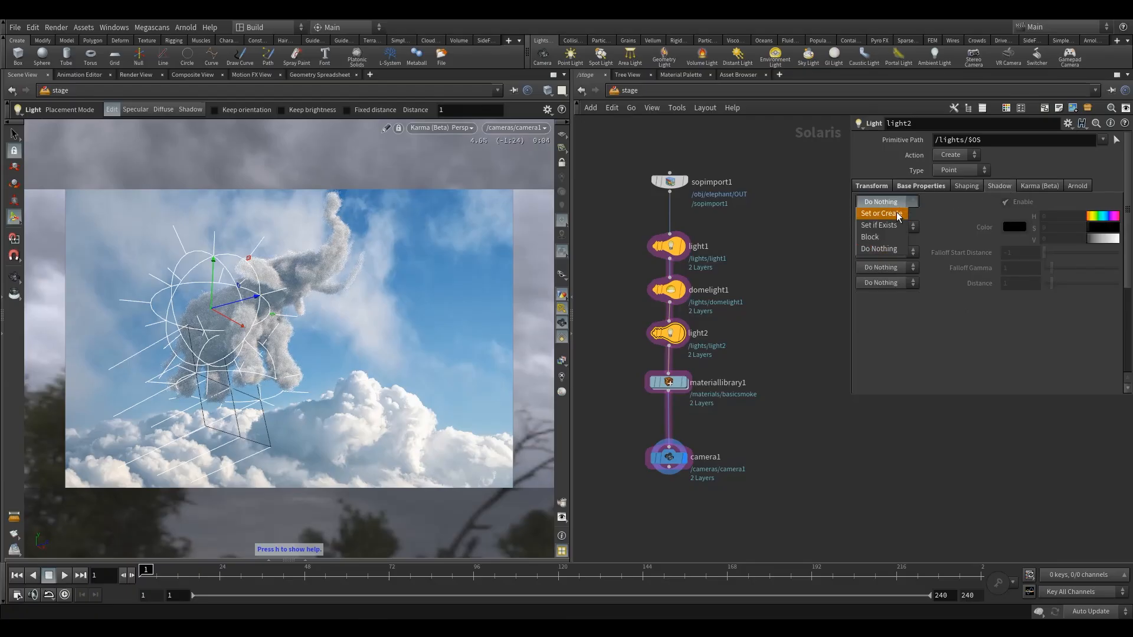
pyautogui.click(894, 214)
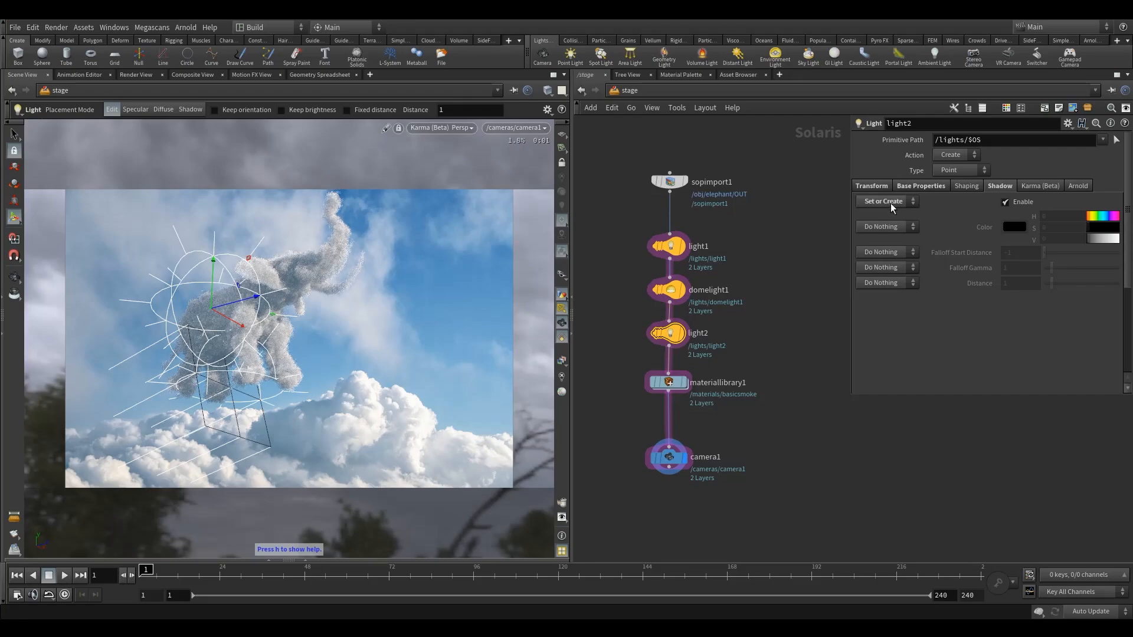
pyautogui.click(892, 227)
pyautogui.click(898, 239)
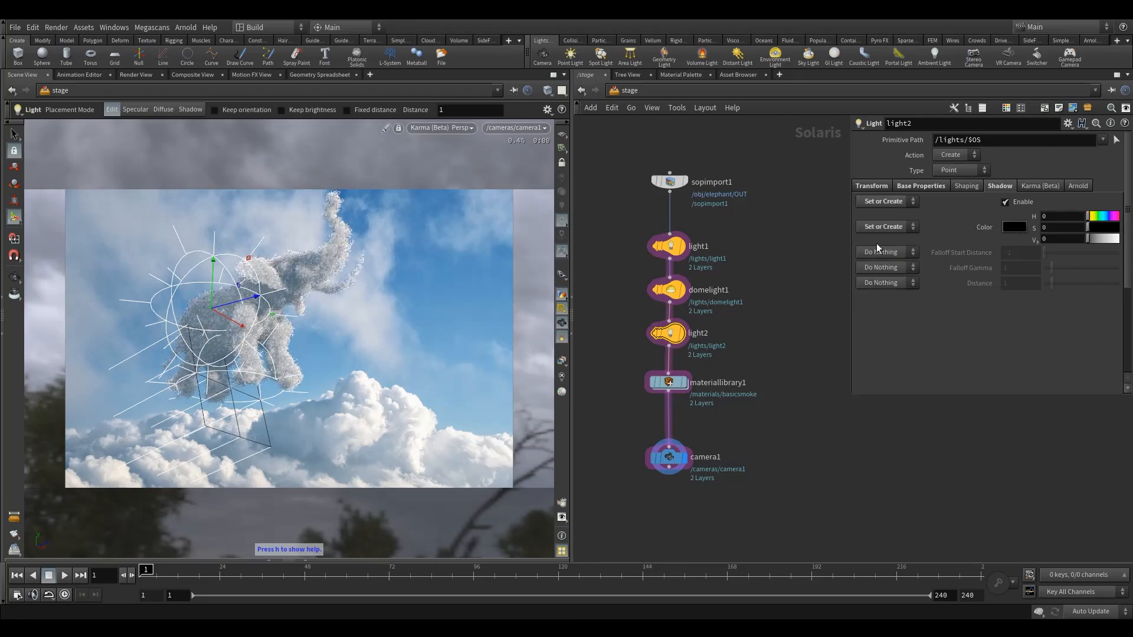
# - Copy light1's shadow color parameter and paste it onto light2's shadow color as a relative reference
pyautogui.moveTo(699, 290); pyautogui.dragTo(700, 290)
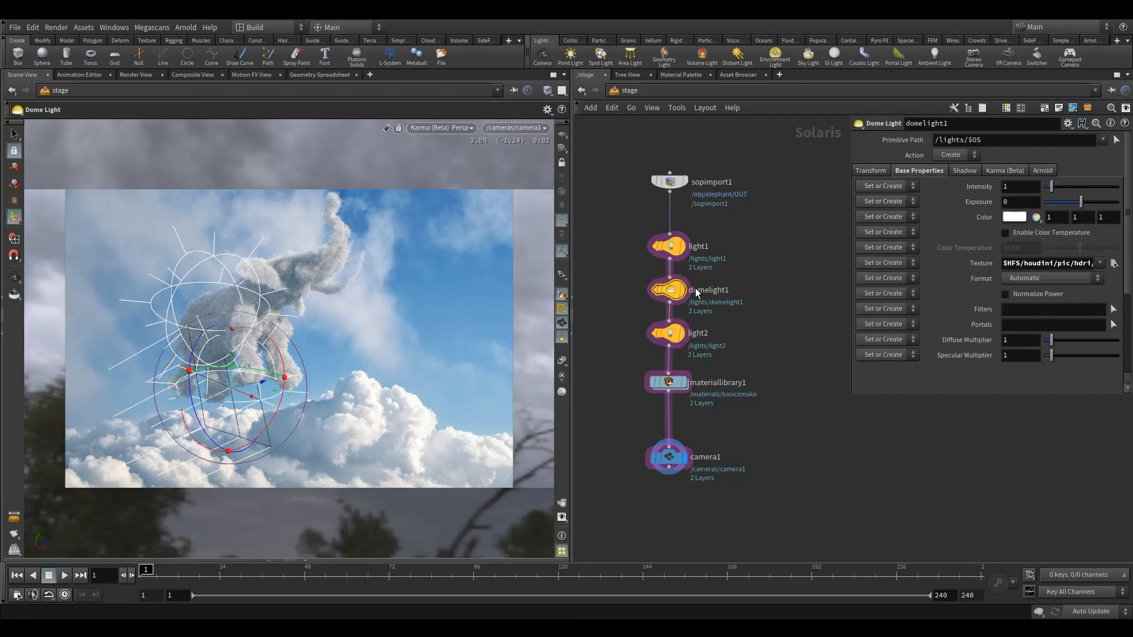
pyautogui.moveTo(637, 229); pyautogui.dragTo(730, 261)
pyautogui.rightClick(975, 225)
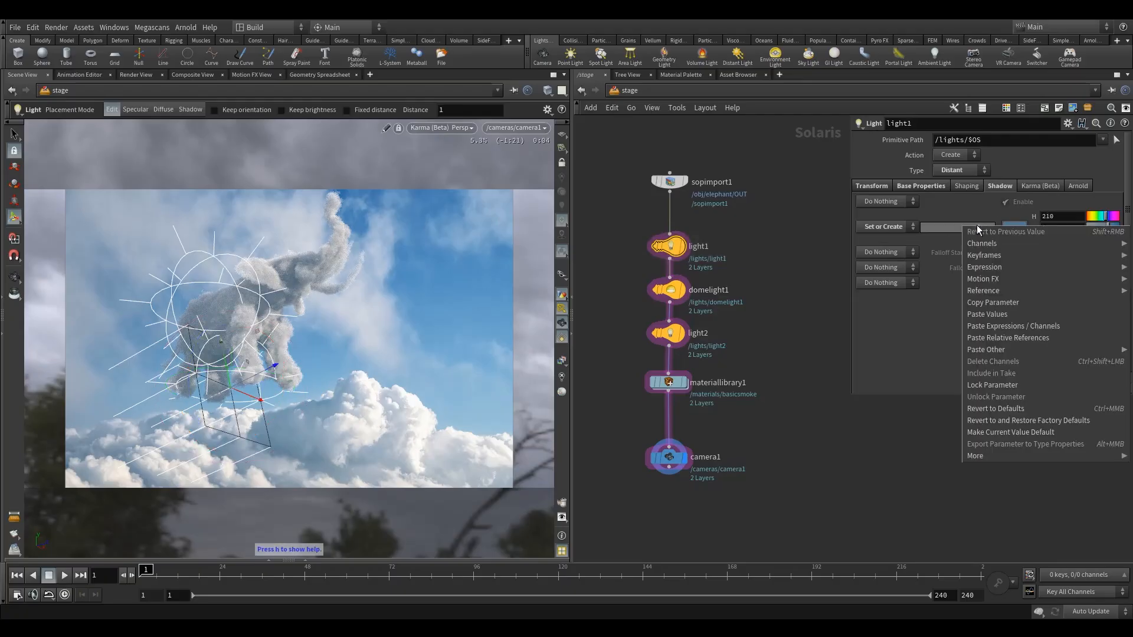
pyautogui.click(1008, 303)
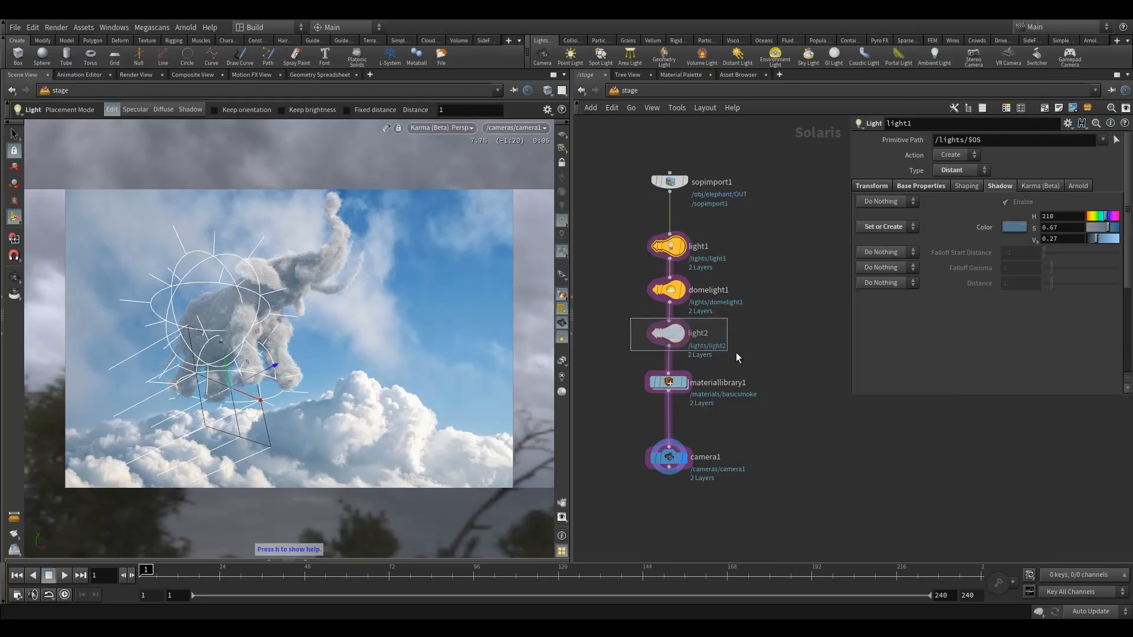
pyautogui.click(651, 330)
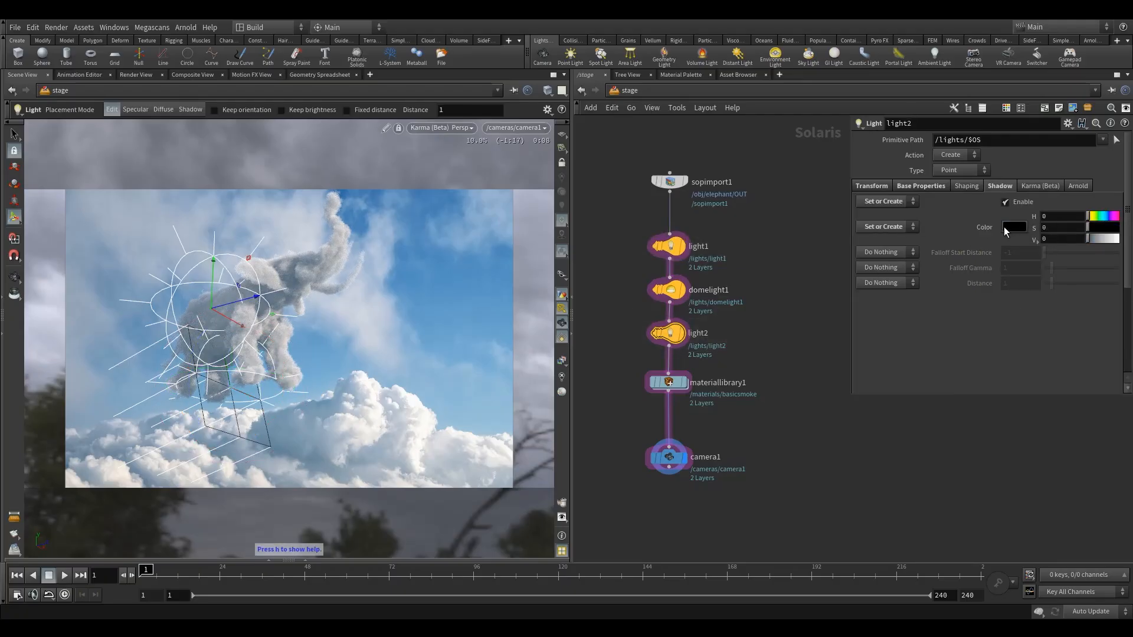
pyautogui.rightClick(986, 227)
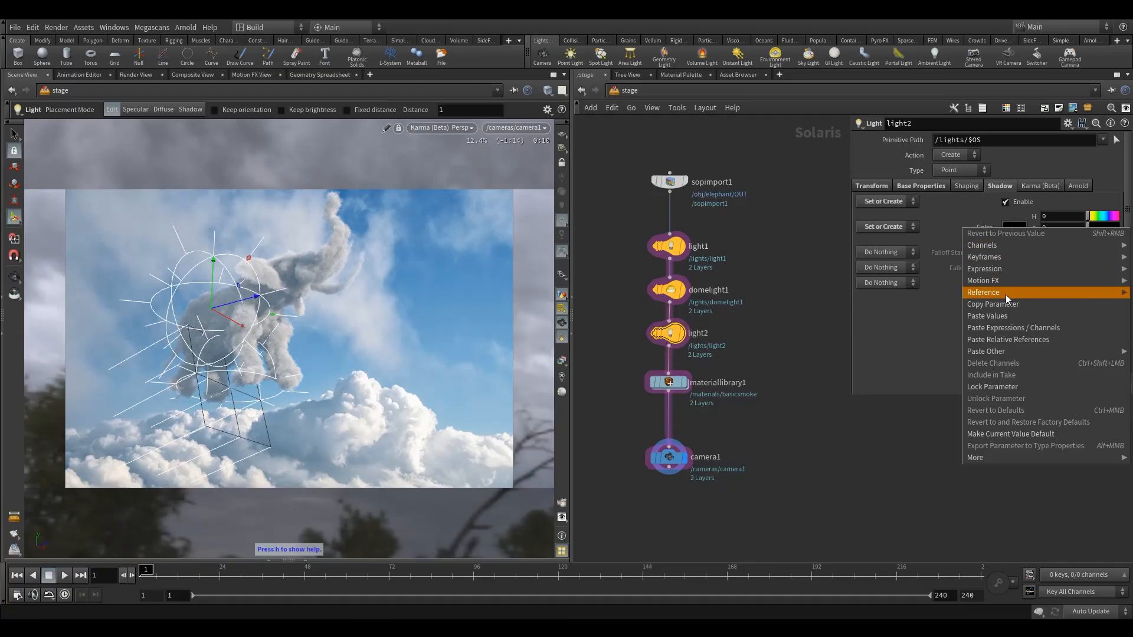
pyautogui.click(1008, 340)
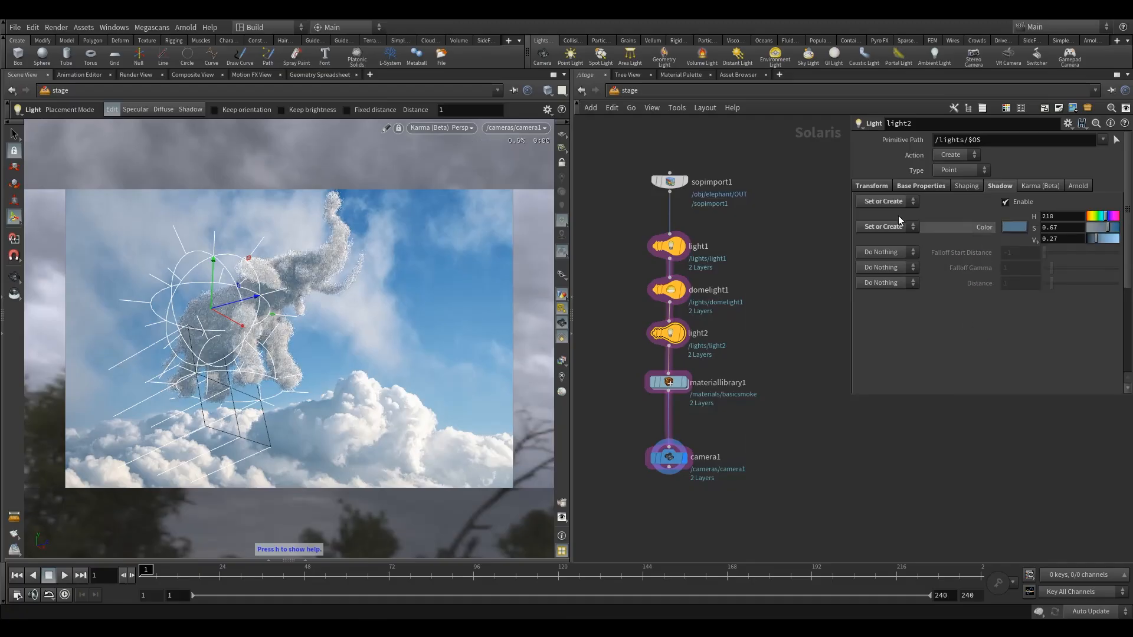
# - Link light2's color temperature to light1's by copying the parameter and pasting it as a relative reference
pyautogui.click(668, 246)
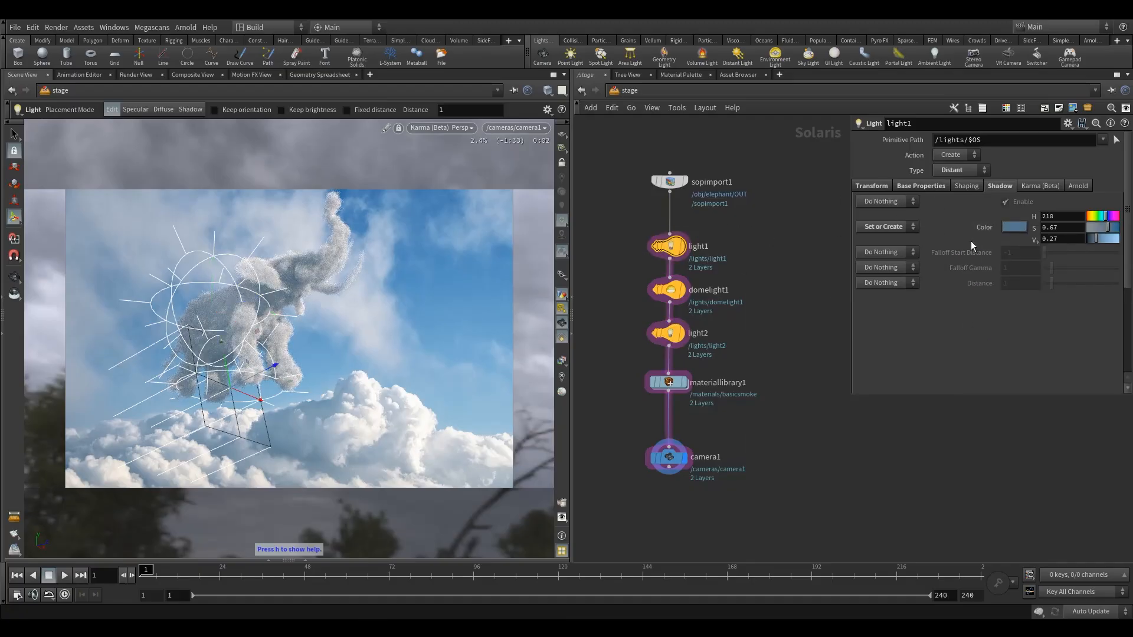
pyautogui.click(873, 186)
pyautogui.click(933, 186)
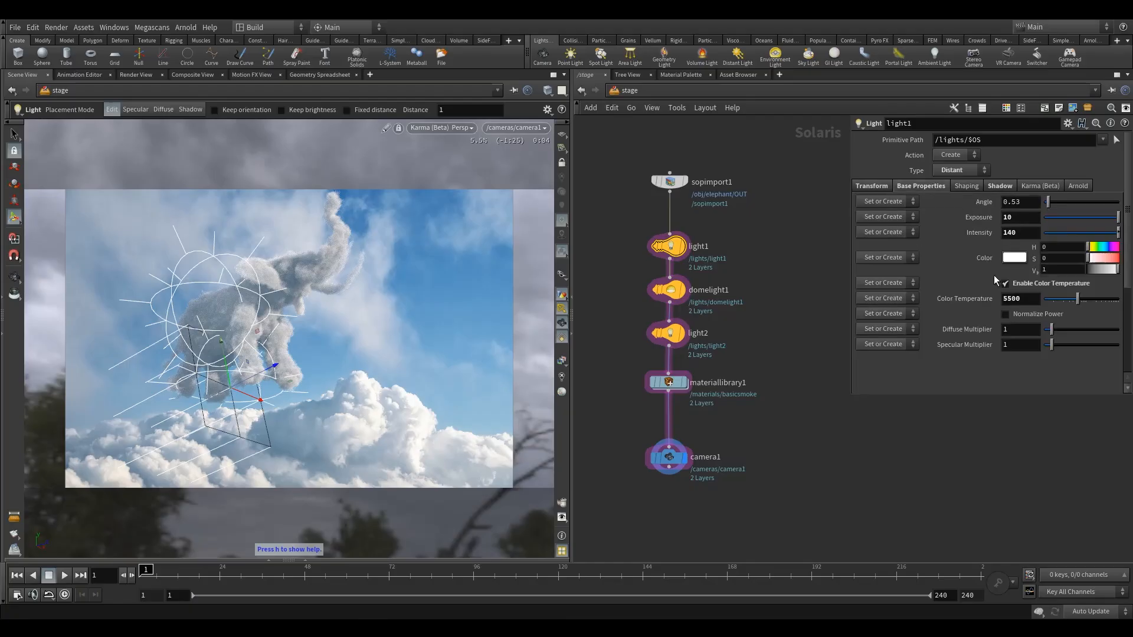
pyautogui.rightClick(967, 299)
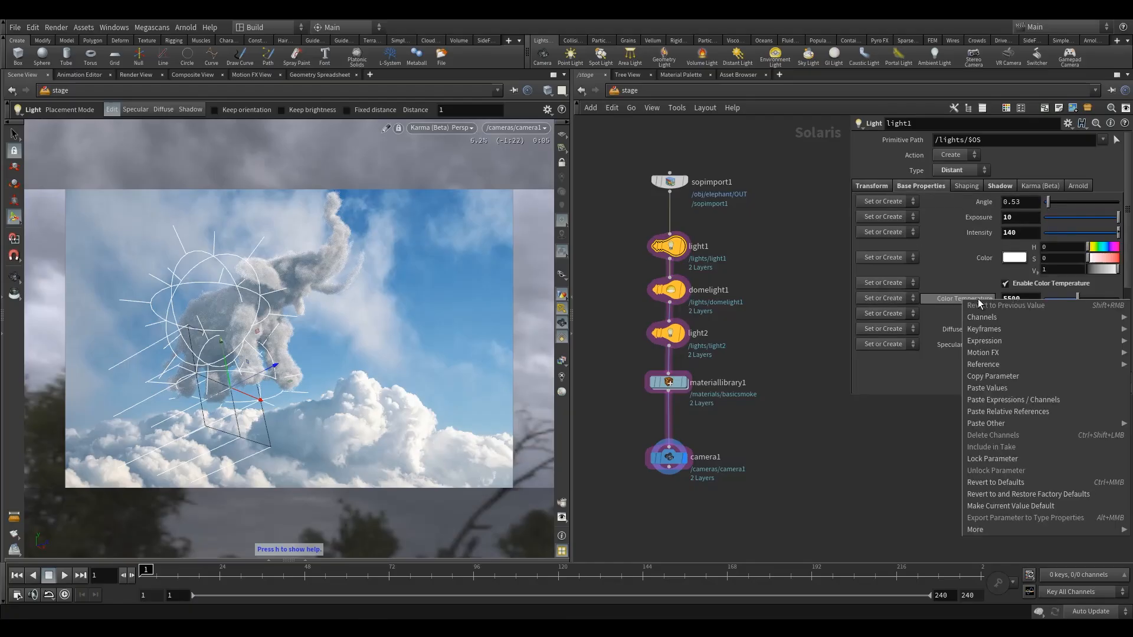
pyautogui.click(1005, 376)
pyautogui.click(670, 332)
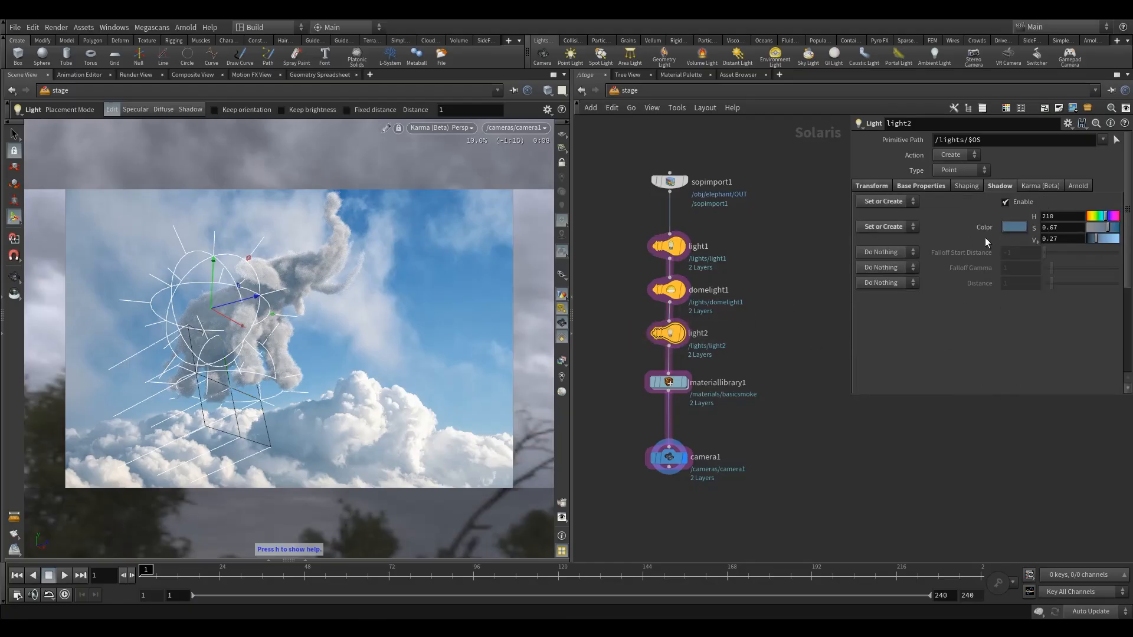
pyautogui.click(867, 187)
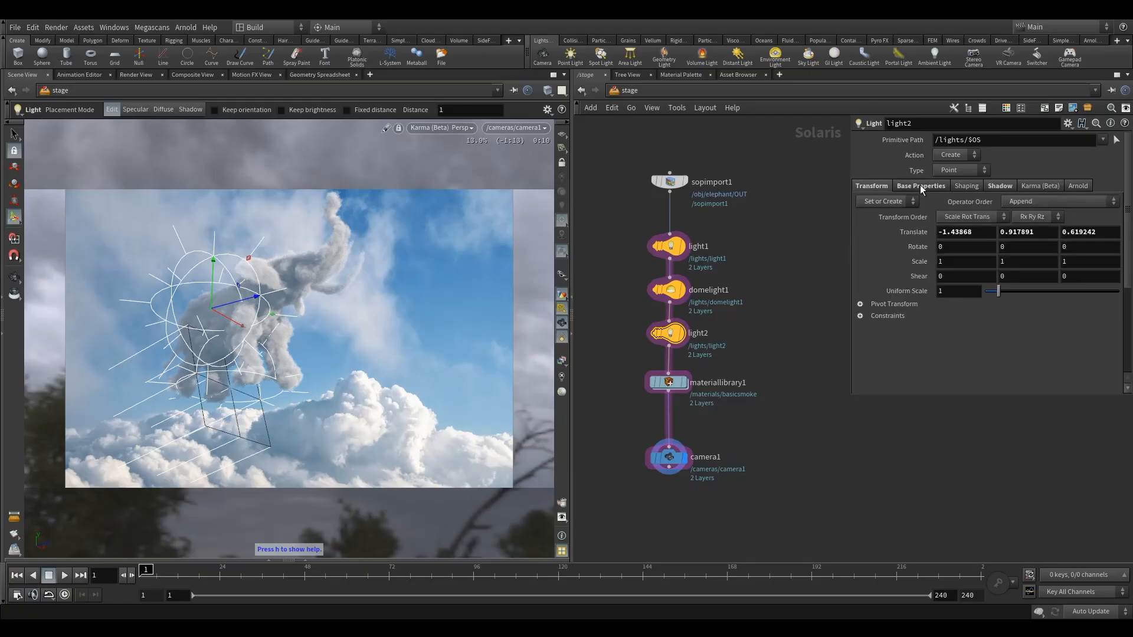
pyautogui.click(920, 186)
pyautogui.rightClick(982, 285)
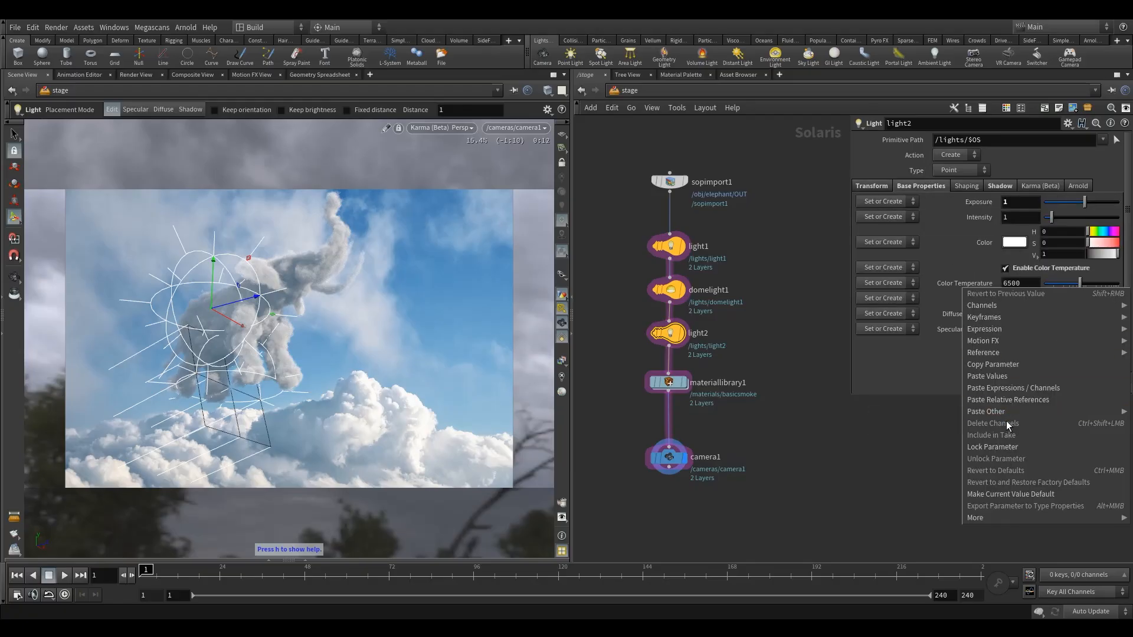
pyautogui.click(1017, 400)
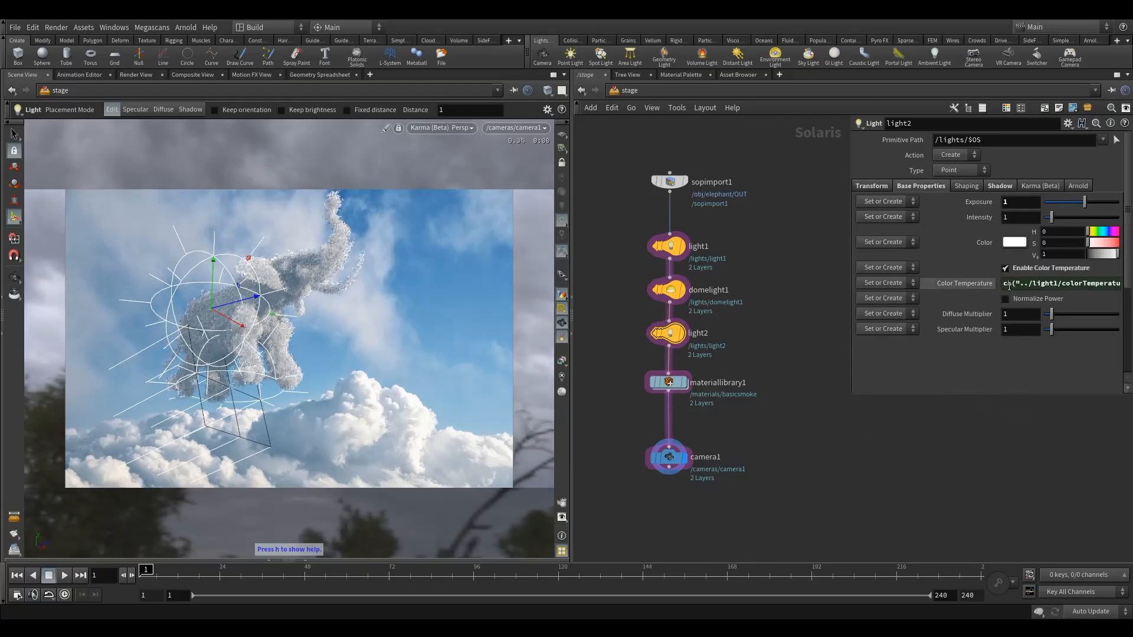
pyautogui.click(972, 284)
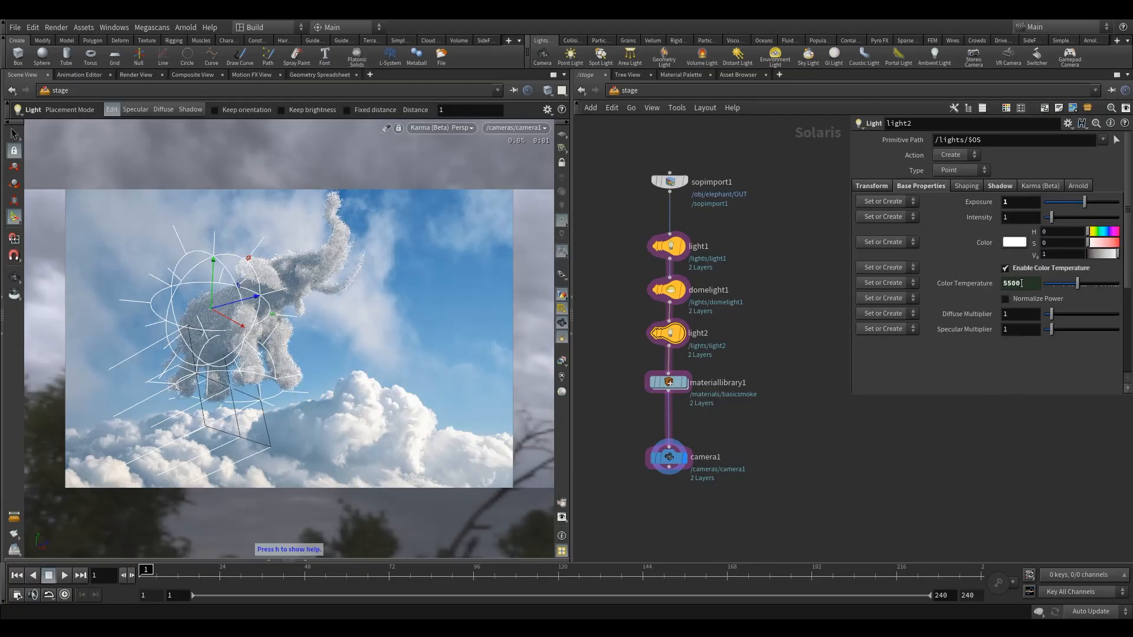
# - Set domelight1's intensity to 0.5
pyautogui.click(669, 289)
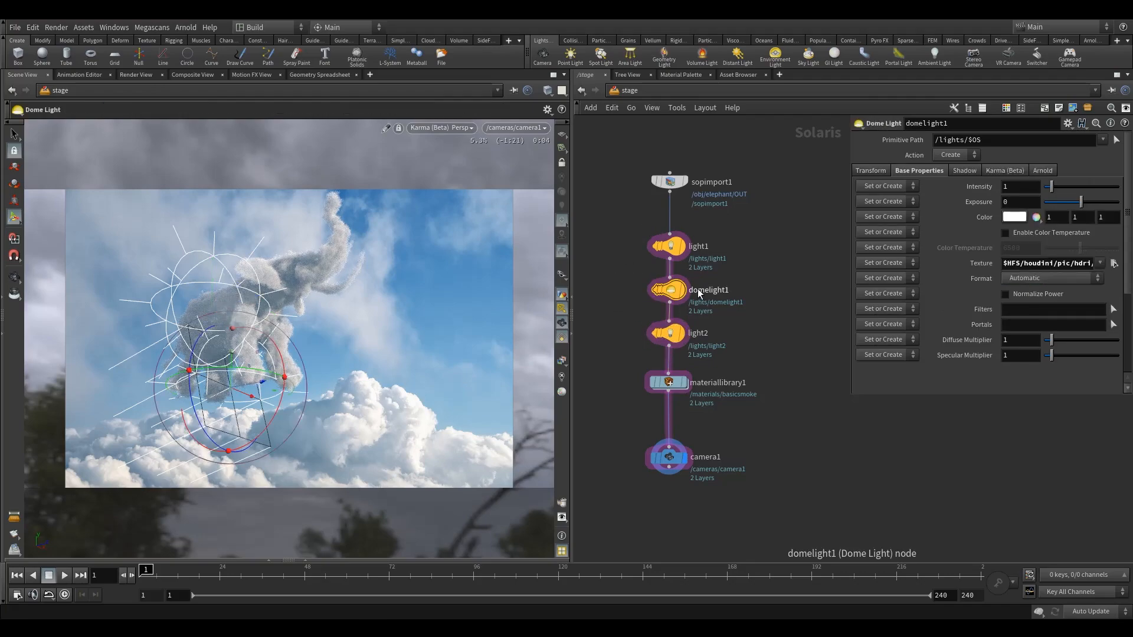
pyautogui.doubleClick(1008, 188)
pyautogui.write('0.')
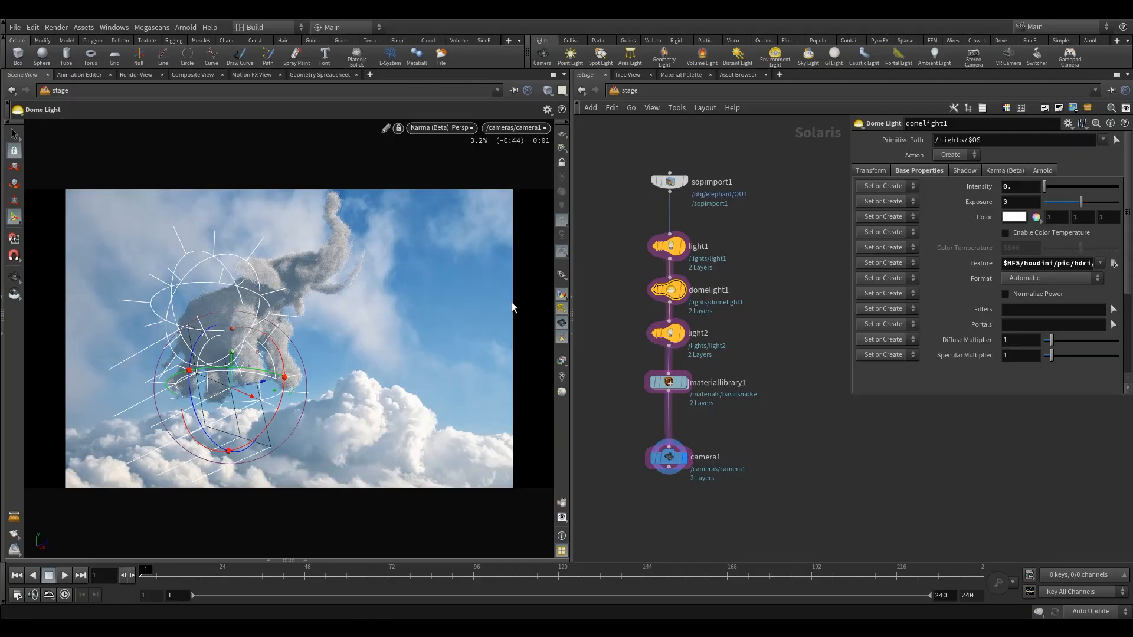
pyautogui.click(1026, 187)
pyautogui.write('.5')
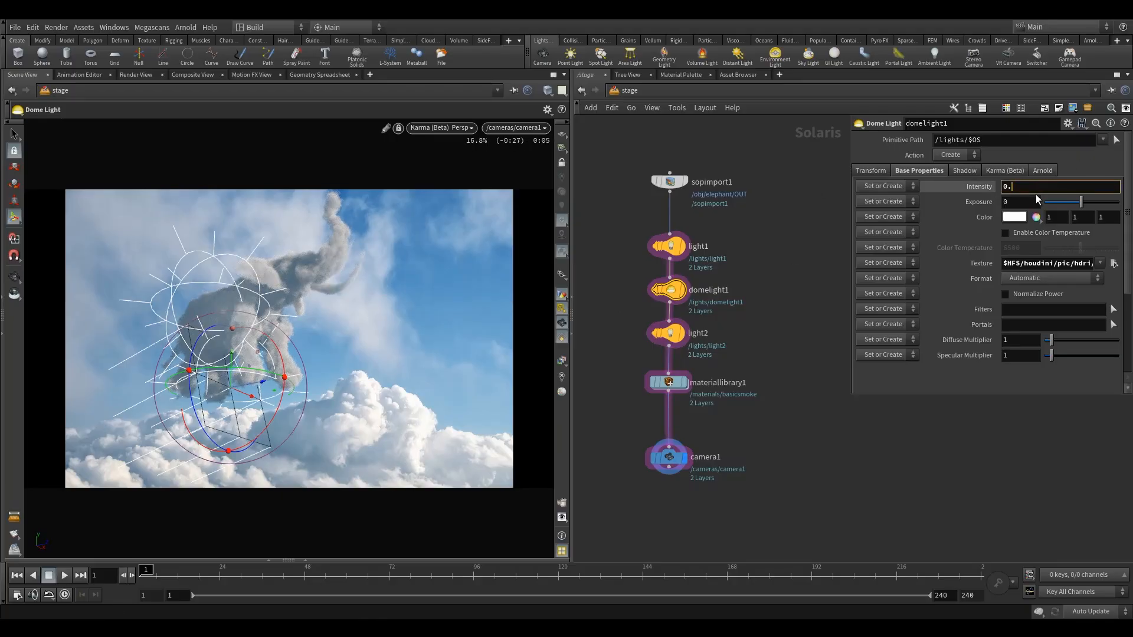
pyautogui.press('Return')
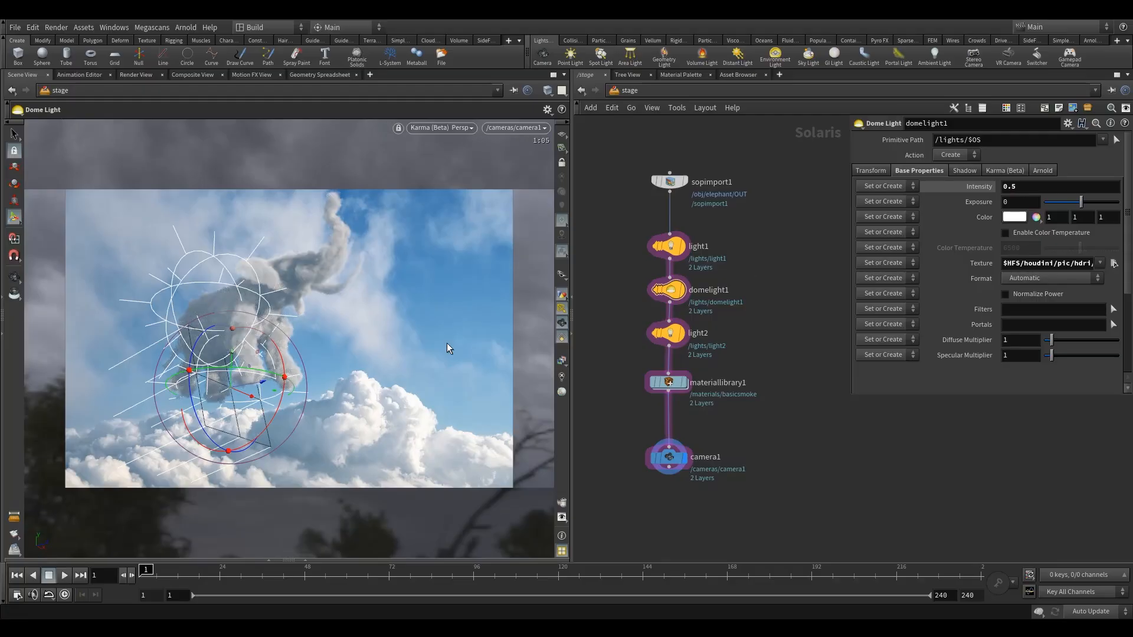
# - Move camera1 closer to materiallibrary1, add a Karma render node below it, and wire and display the new node
pyautogui.moveTo(617, 369); pyautogui.dragTo(700, 433)
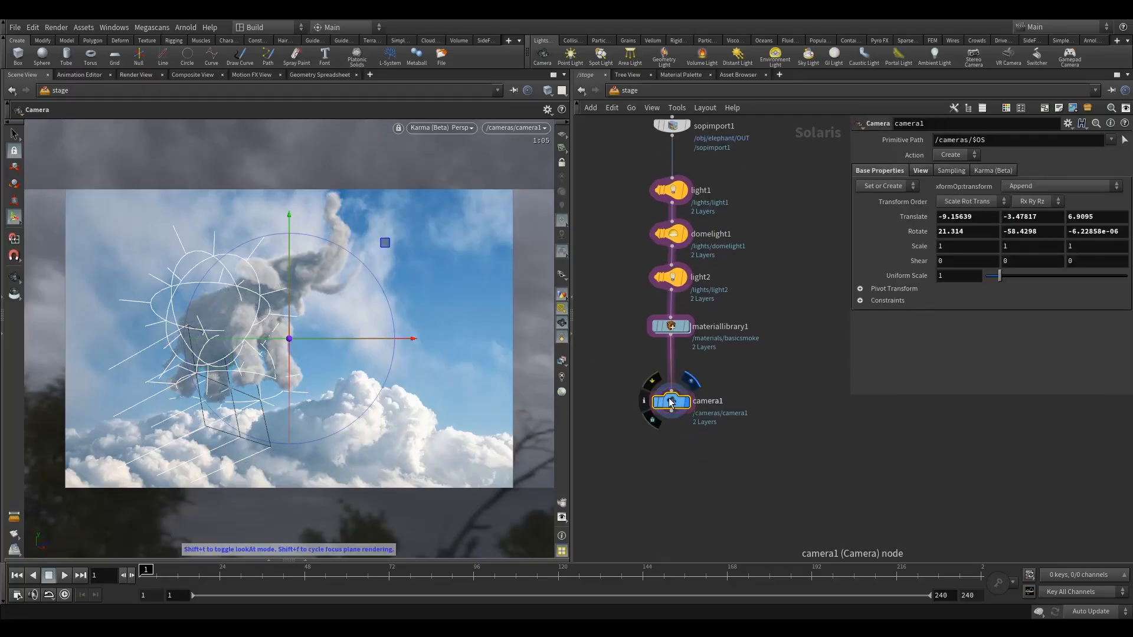
pyautogui.press('Tab')
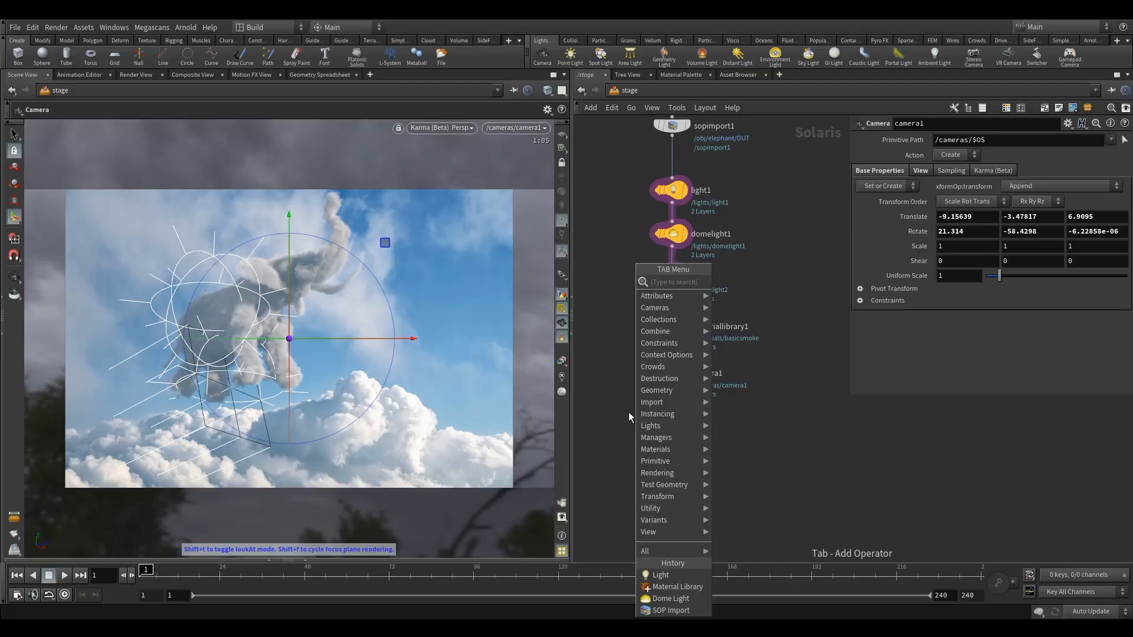
pyautogui.write('karm')
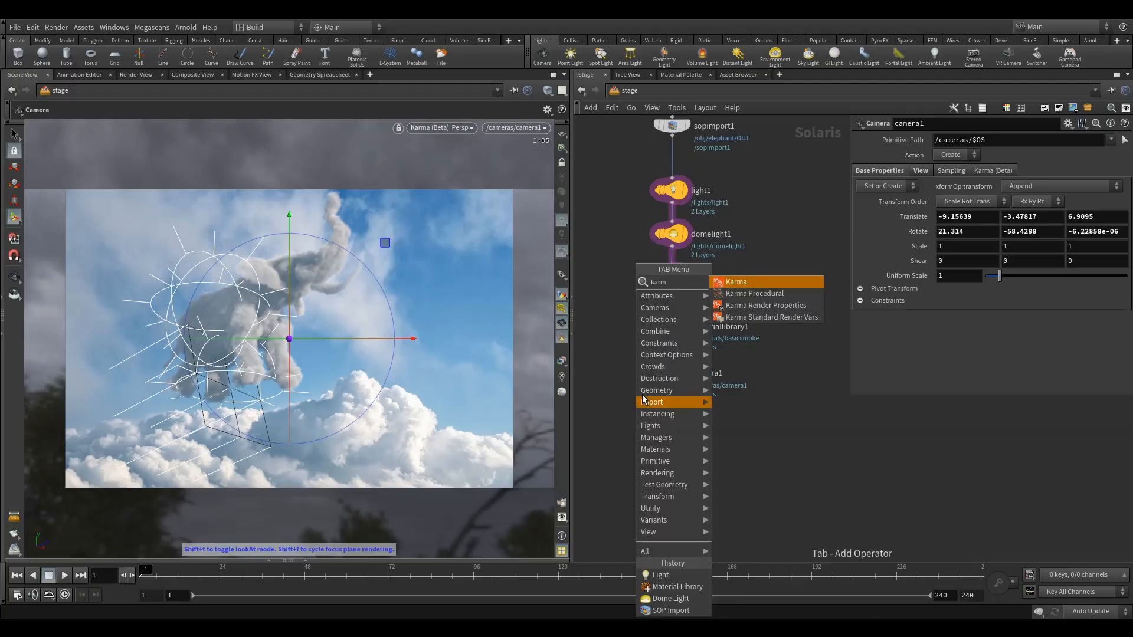
pyautogui.click(761, 293)
pyautogui.click(667, 433)
pyautogui.scroll(3, 671, 403)
pyautogui.click(711, 438)
pyautogui.moveTo(758, 412); pyautogui.dragTo(600, 515)
pyautogui.scroll(-3, 909, 331)
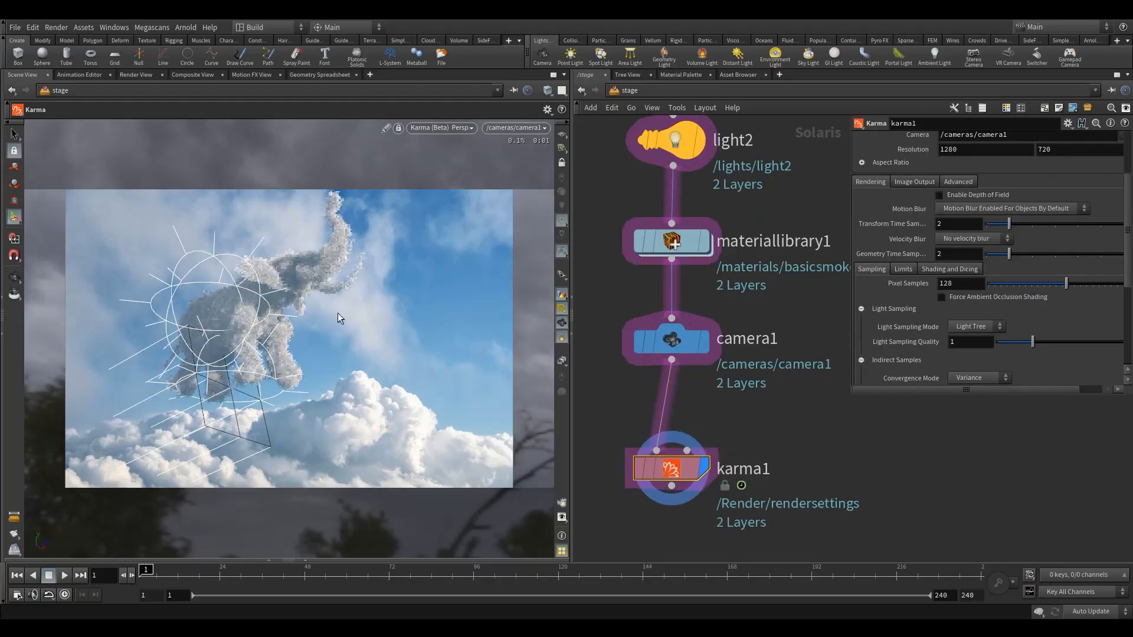
# - Set the Karma node's volume limit to 1
pyautogui.click(903, 269)
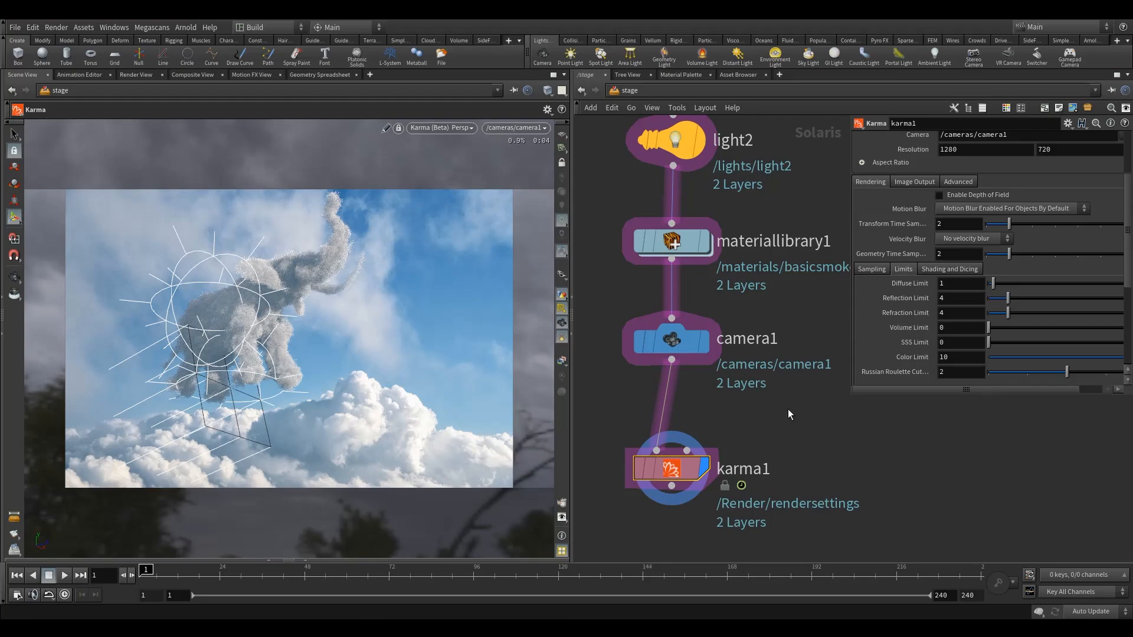
pyautogui.moveTo(955, 327); pyautogui.dragTo(787, 331)
pyautogui.write('1')
pyautogui.press('Return')
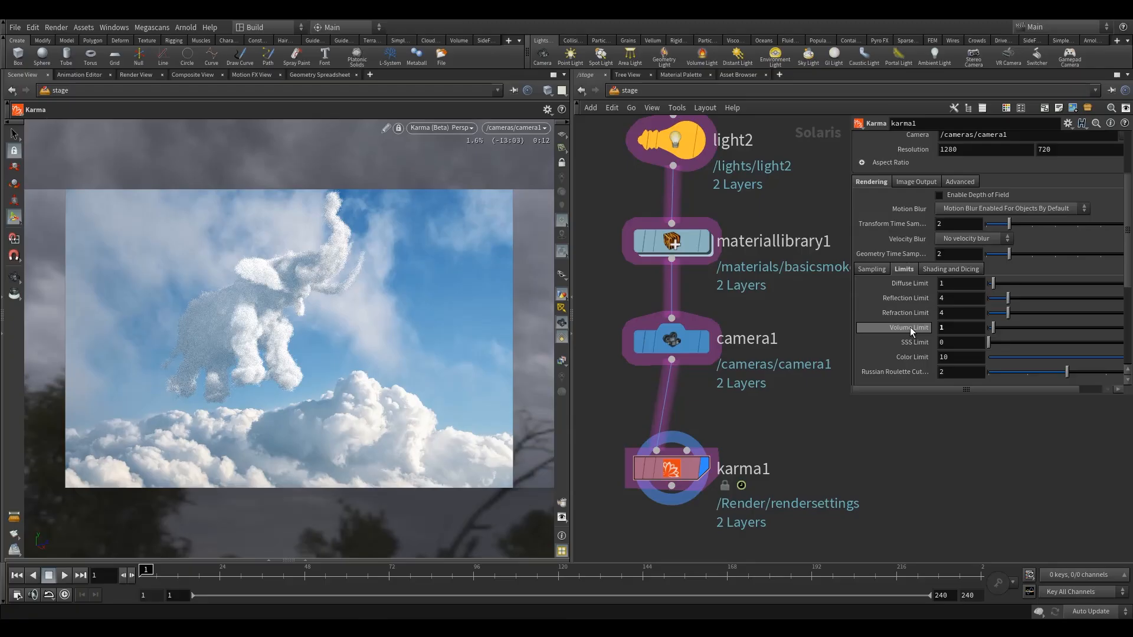
# - Set the Karma node's pixel samples to 45
pyautogui.scroll(-2, 911, 329)
pyautogui.scroll(2, 894, 292)
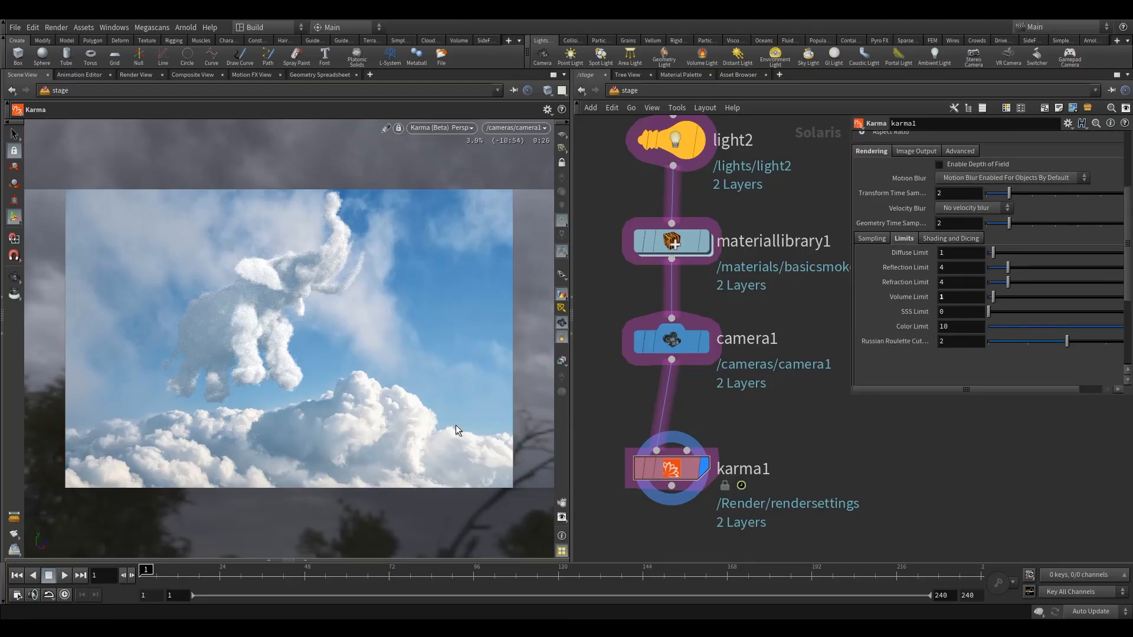
pyautogui.press('h')
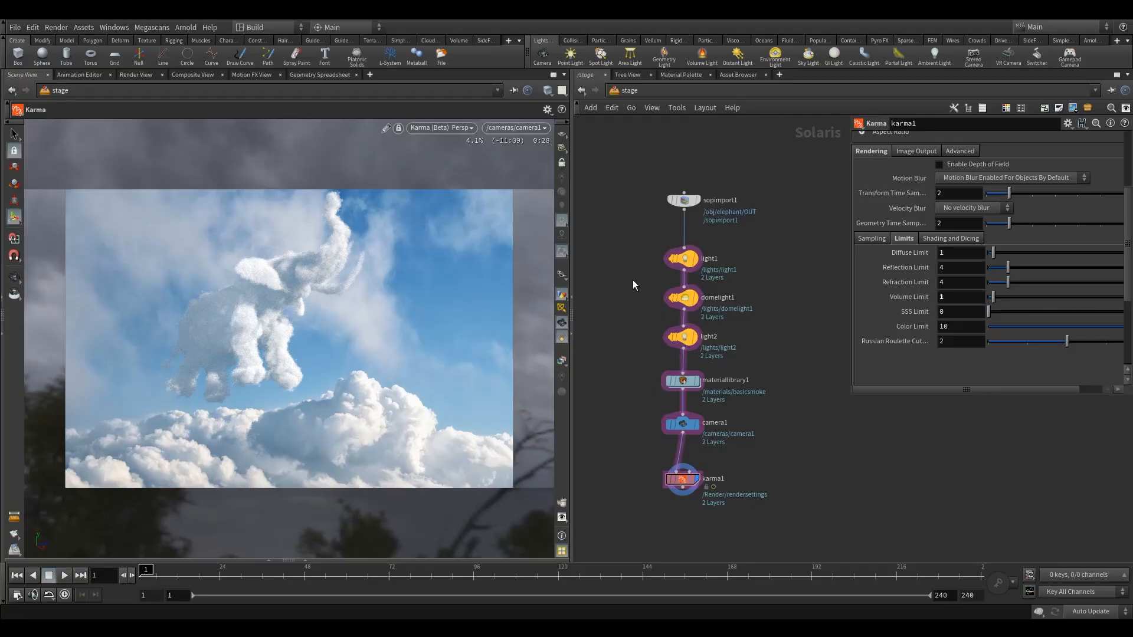
pyautogui.click(871, 238)
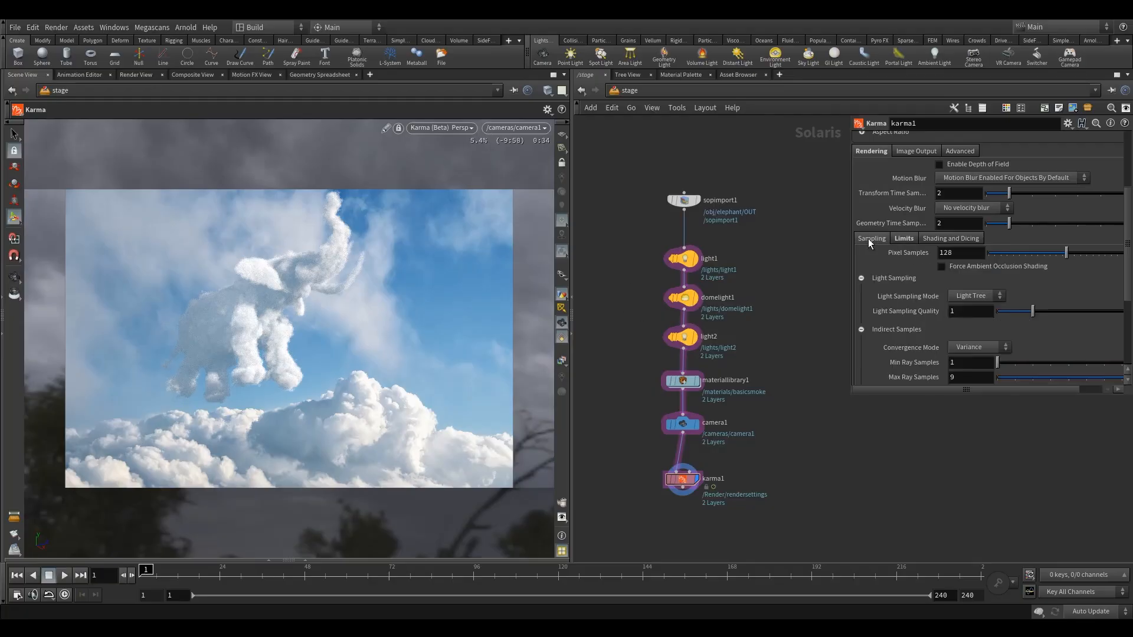
pyautogui.doubleClick(952, 253)
pyautogui.write('45')
pyautogui.press('Return')
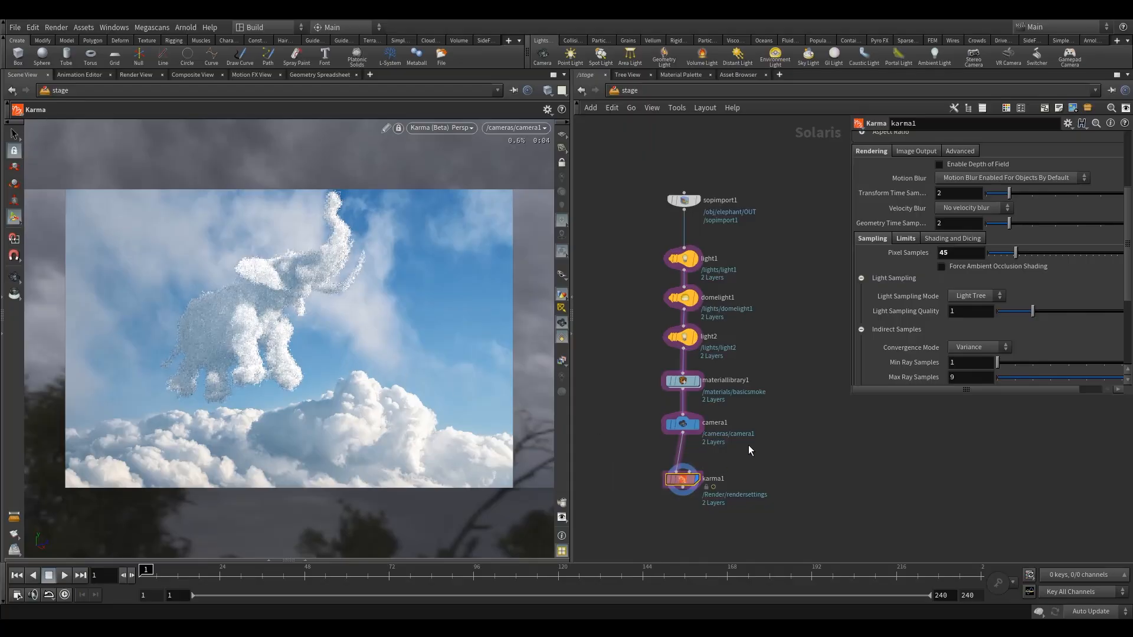
# - Check camera1's aspect ratio and set the Karma node's resolution to the HDTV 1080 preset, 1920 by 1080
pyautogui.moveTo(630, 453); pyautogui.dragTo(643, 375, button='middle')
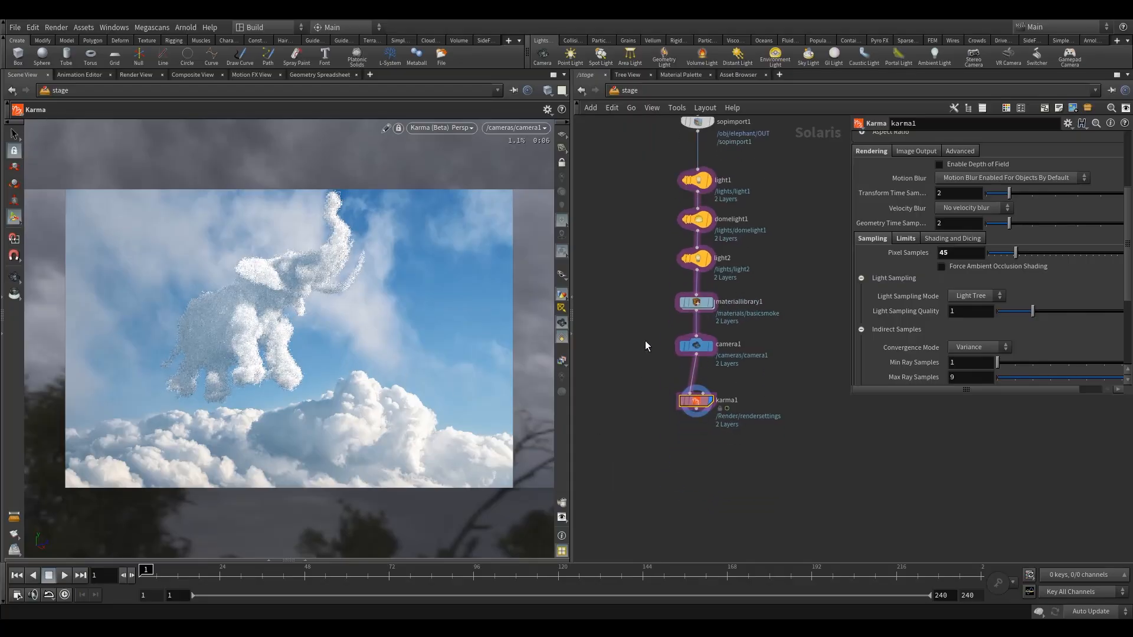
pyautogui.click(705, 348)
pyautogui.click(925, 171)
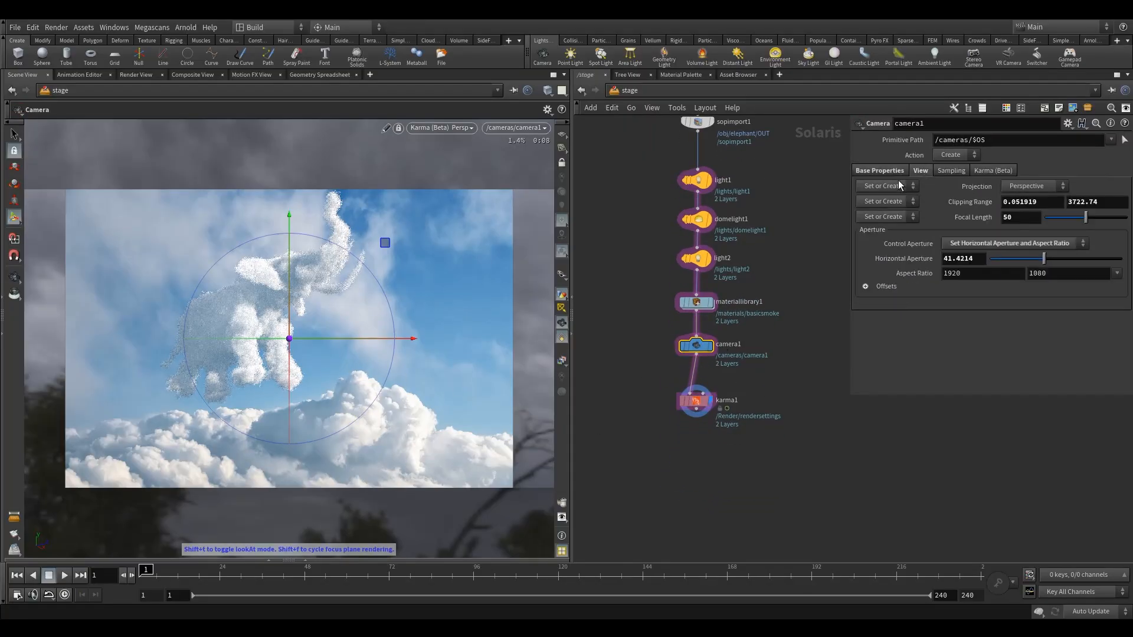
pyautogui.click(693, 401)
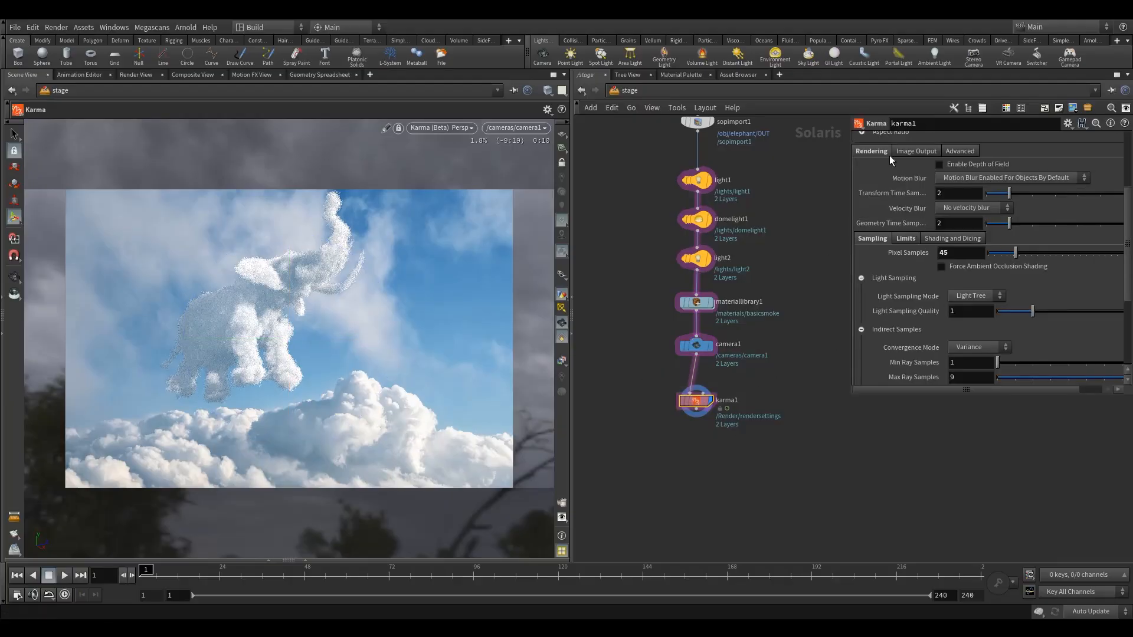
pyautogui.scroll(5, 912, 251)
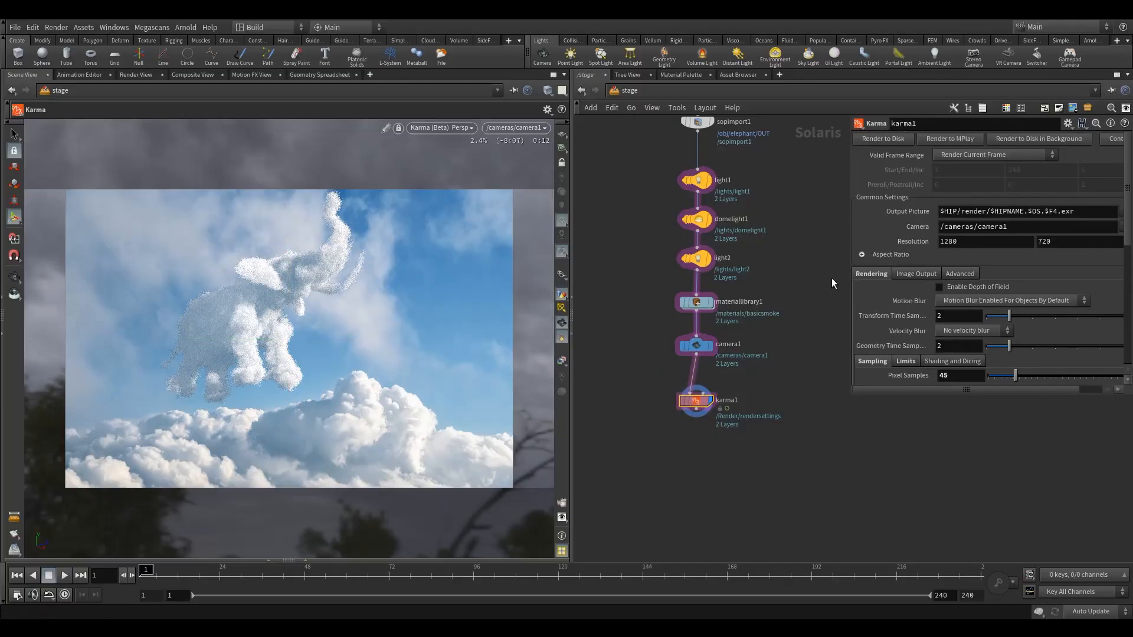
pyautogui.moveTo(848, 277); pyautogui.dragTo(725, 277)
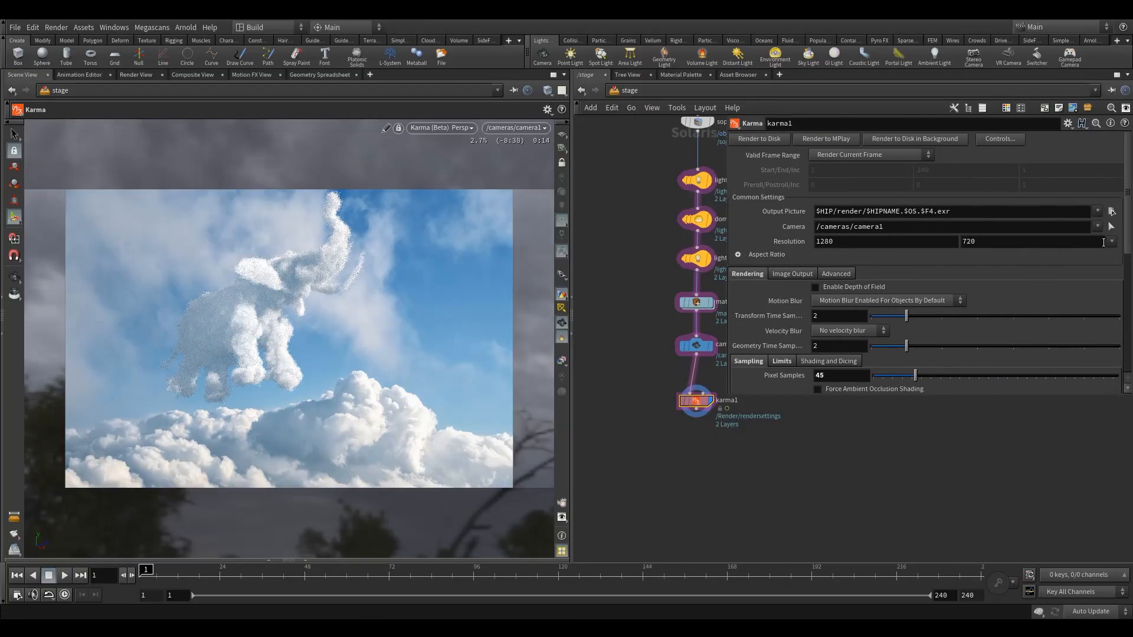
pyautogui.click(1111, 241)
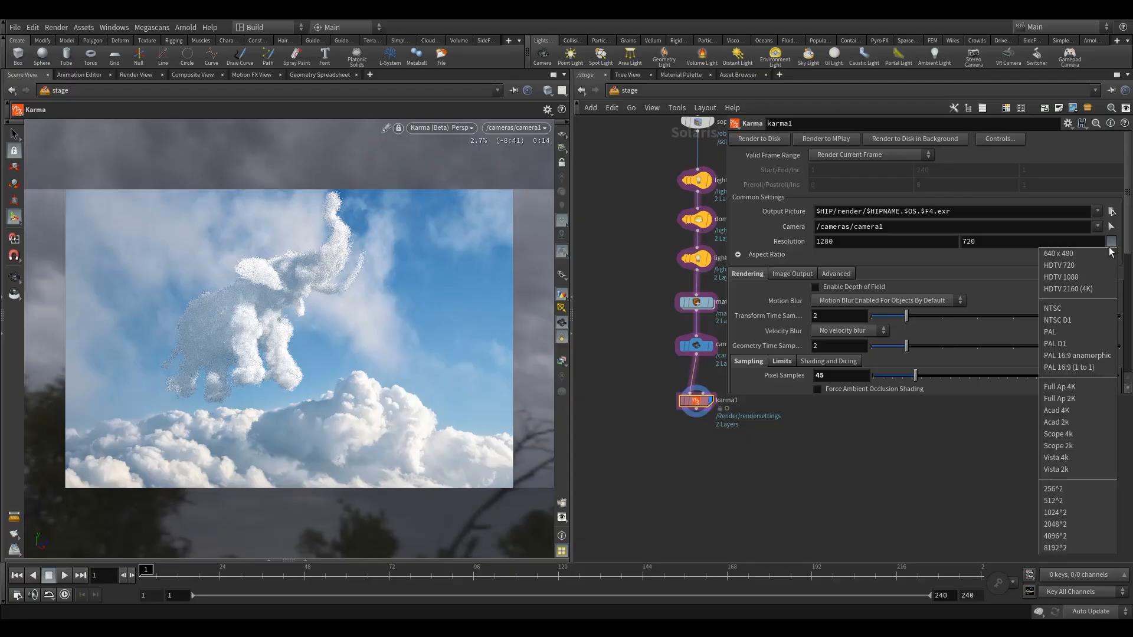
pyautogui.click(1080, 278)
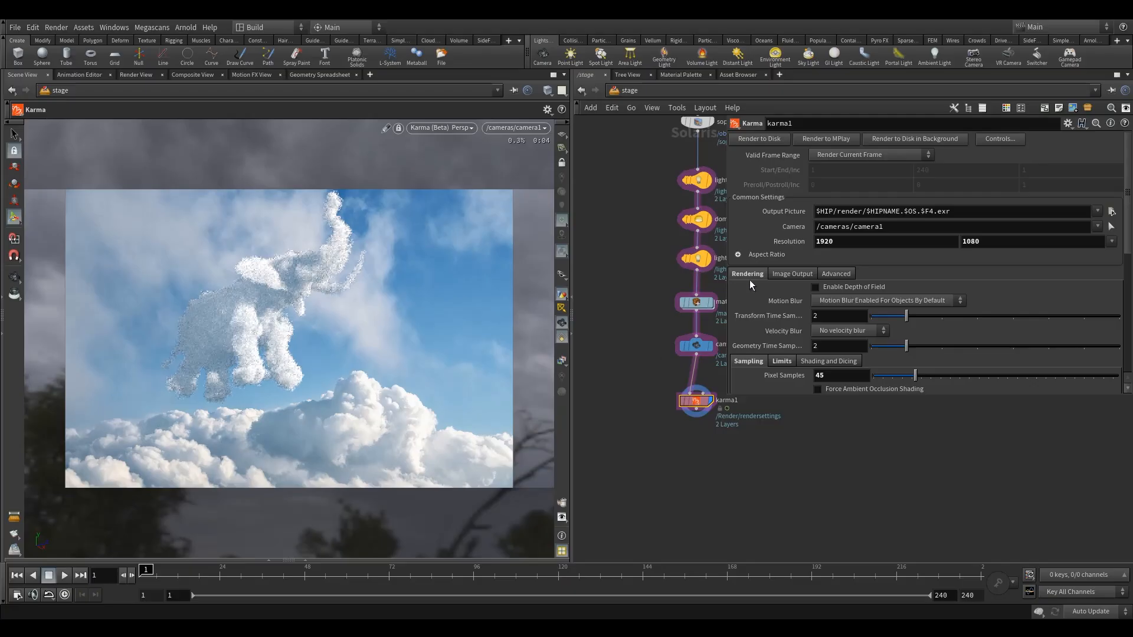
# - Examine the denoiser setting among the Karma node's image output filters
pyautogui.click(794, 275)
pyautogui.click(813, 289)
pyautogui.click(834, 315)
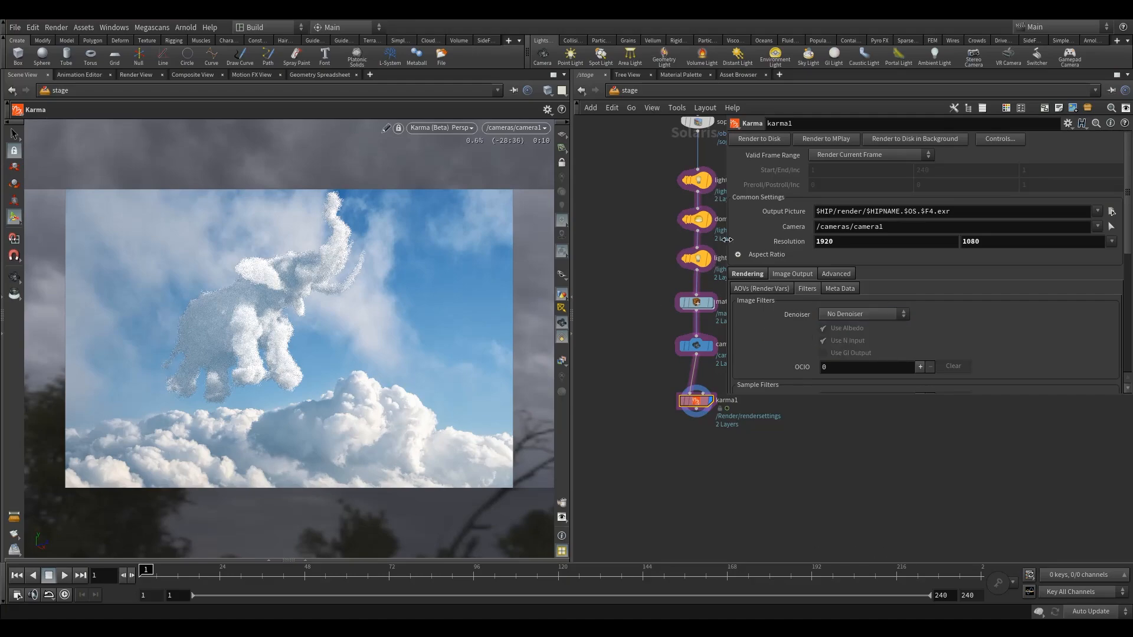
pyautogui.moveTo(725, 240); pyautogui.dragTo(826, 248)
pyautogui.press('h')
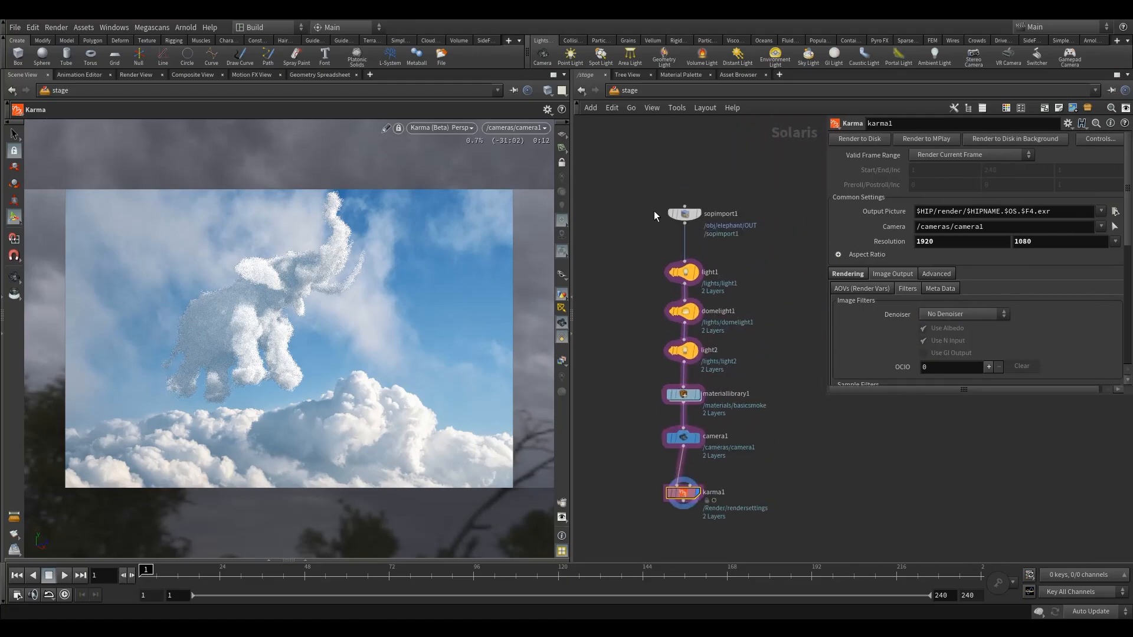
# - Select sopimport1 and save the scene file
pyautogui.click(683, 213)
pyautogui.click(15, 28)
pyautogui.click(36, 97)
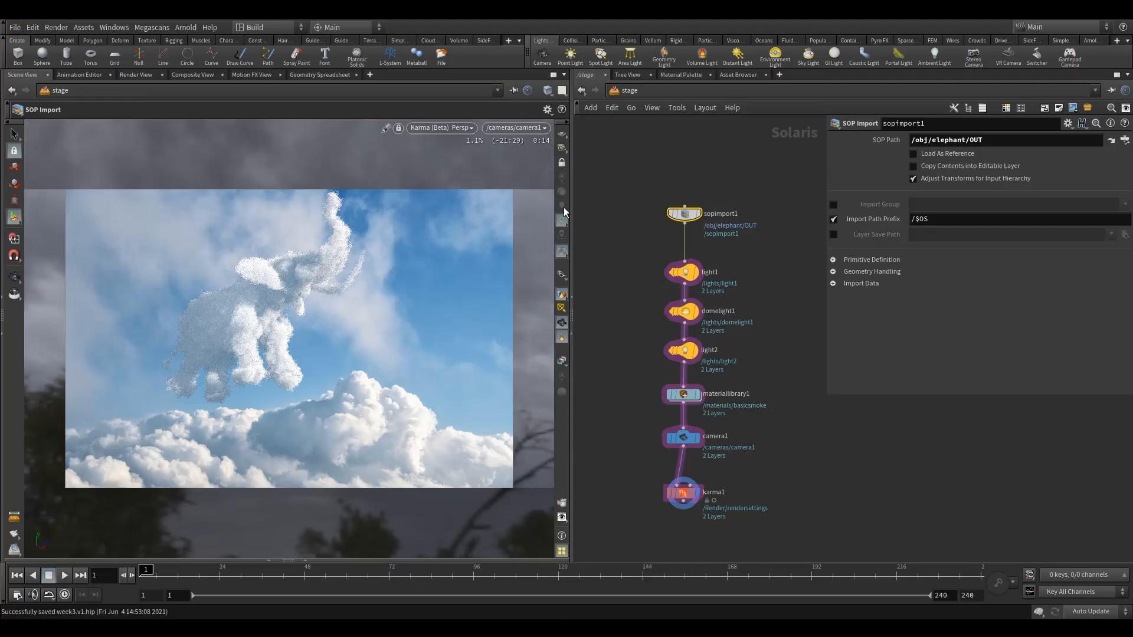
# - Leave the stage for the obj network and open the elephant geometry network
pyautogui.click(627, 91)
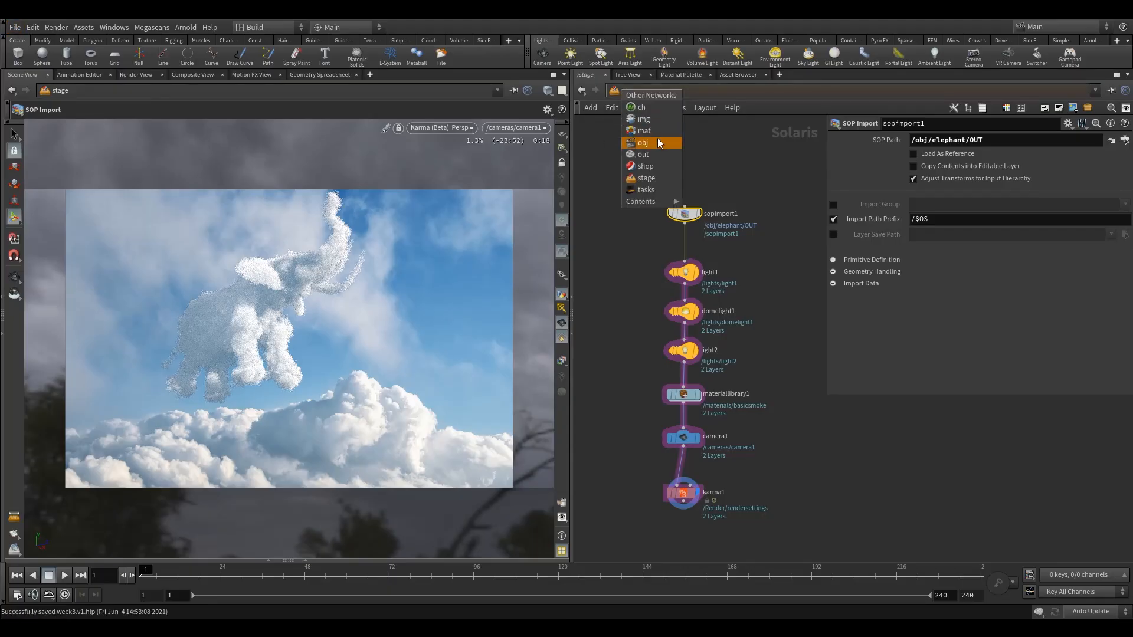
pyautogui.click(581, 175)
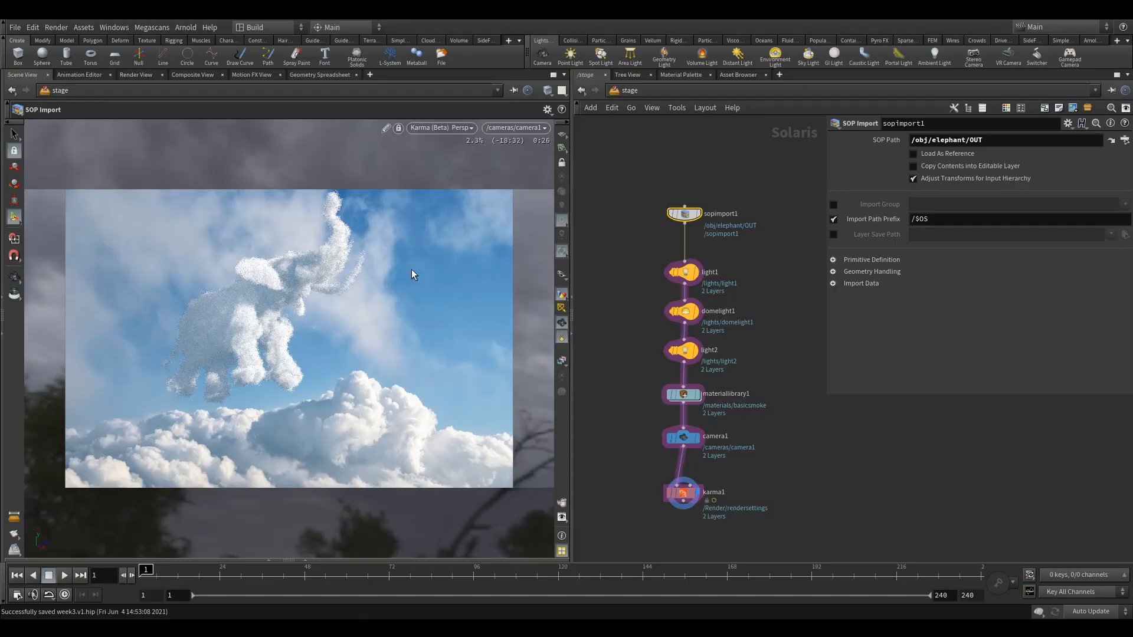
pyautogui.click(445, 128)
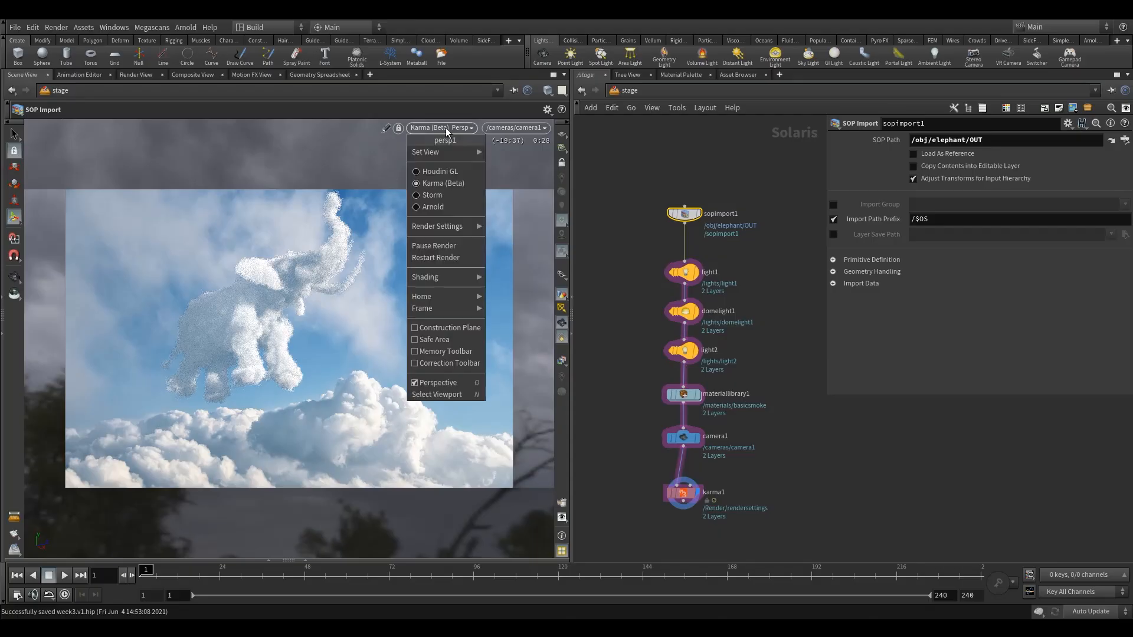
pyautogui.click(444, 256)
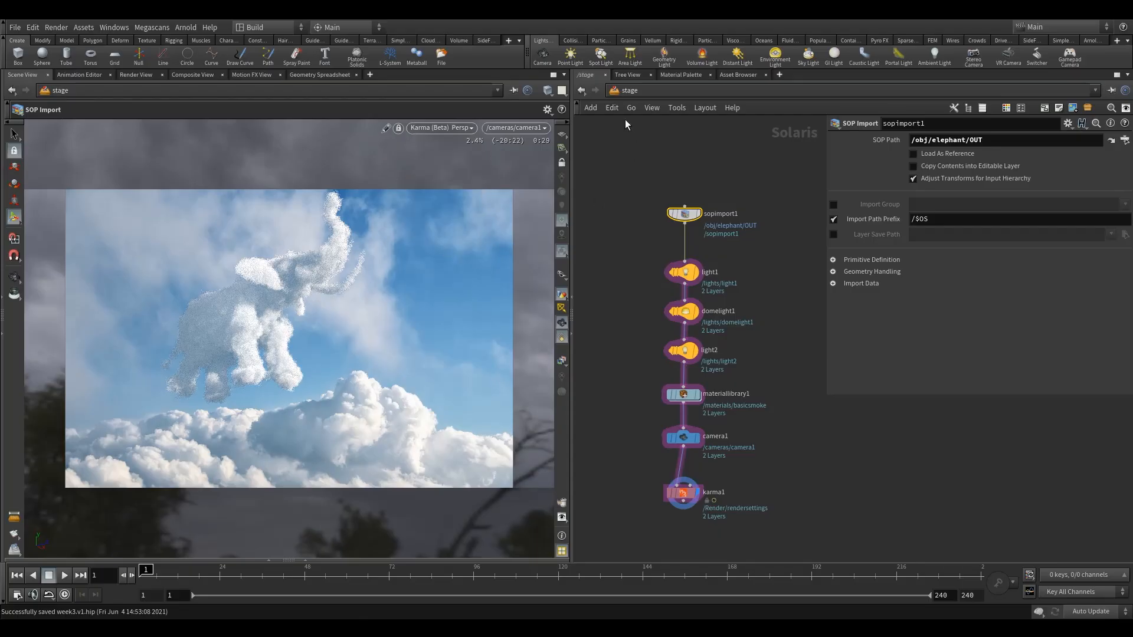
pyautogui.click(626, 92)
pyautogui.click(651, 144)
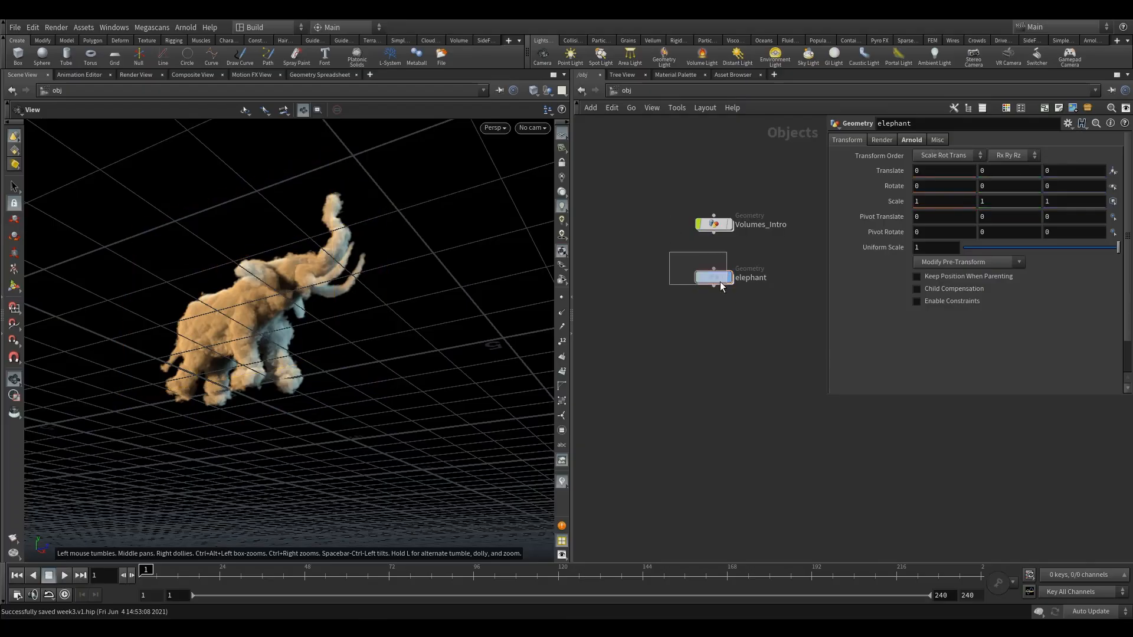
pyautogui.click(718, 280)
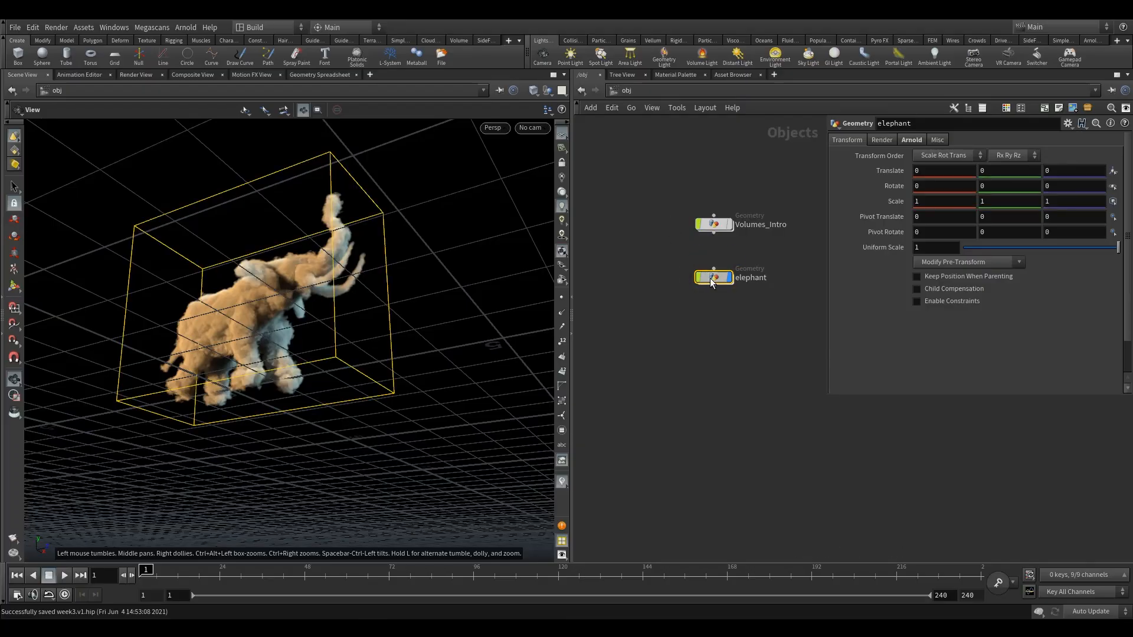
pyautogui.doubleClick(709, 278)
pyautogui.scroll(-4, 645, 315)
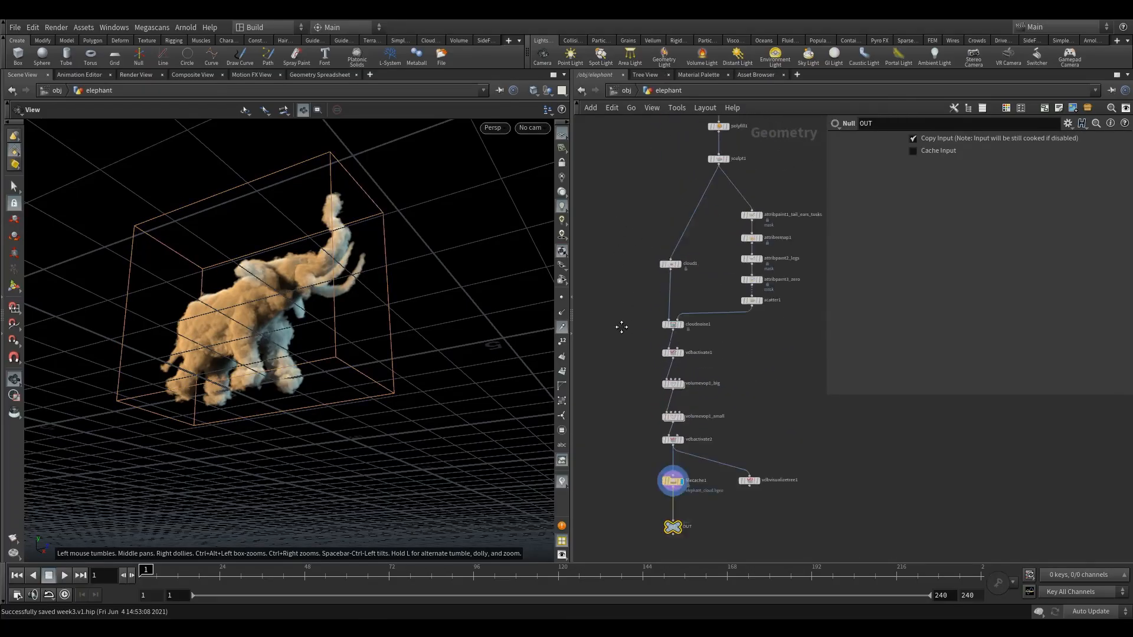
# - Display the cloud1 node and set its Uniform Sampling Divs to 1000
pyautogui.moveTo(711, 180); pyautogui.dragTo(780, 222)
pyautogui.click(680, 353)
pyautogui.moveTo(679, 348); pyautogui.dragTo(675, 219, button='middle')
pyautogui.click(689, 225)
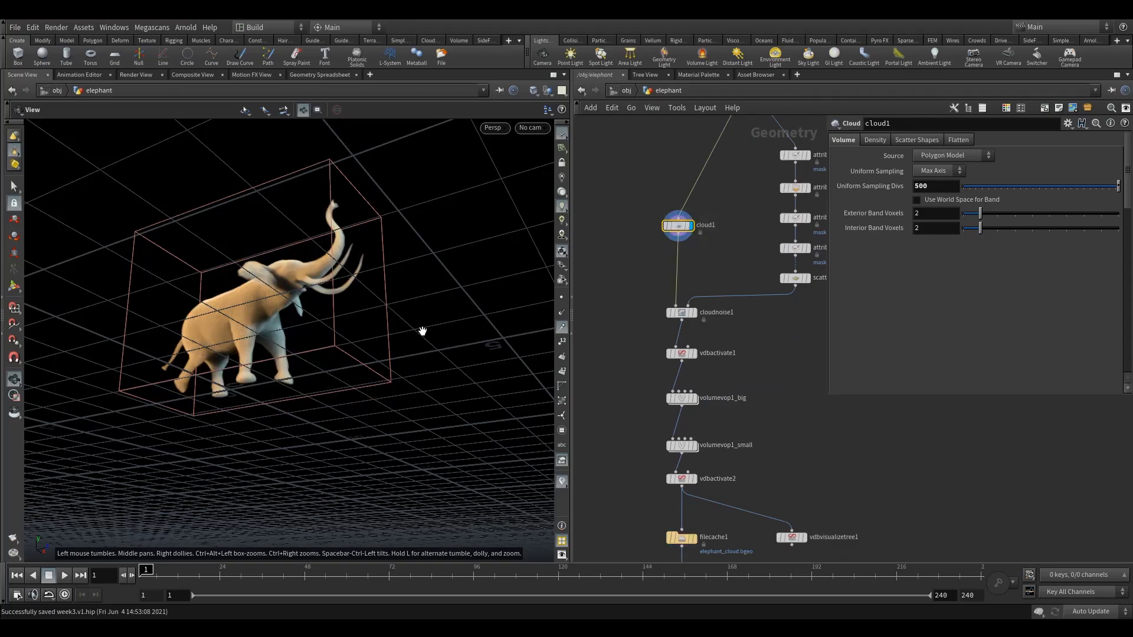
pyautogui.moveTo(198, 288); pyautogui.dragTo(248, 310)
pyautogui.moveTo(248, 310); pyautogui.dragTo(327, 323, button='right')
pyautogui.moveTo(327, 323); pyautogui.dragTo(296, 341)
pyautogui.moveTo(295, 341); pyautogui.dragTo(319, 331, button='right')
pyautogui.click(918, 185)
pyautogui.write('1000')
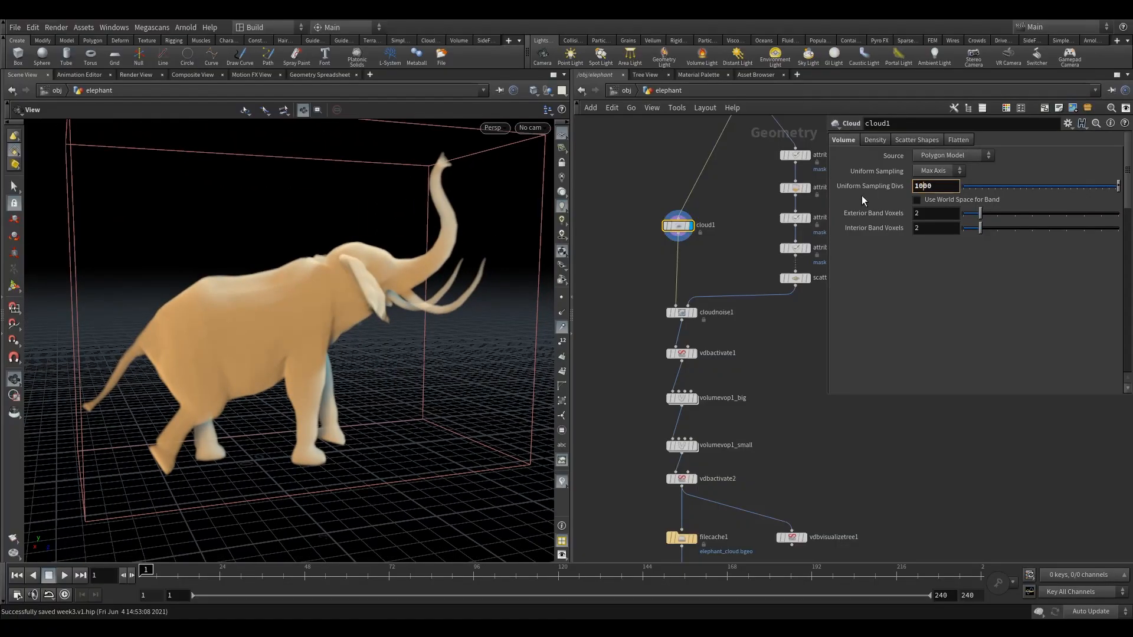
pyautogui.press('Return')
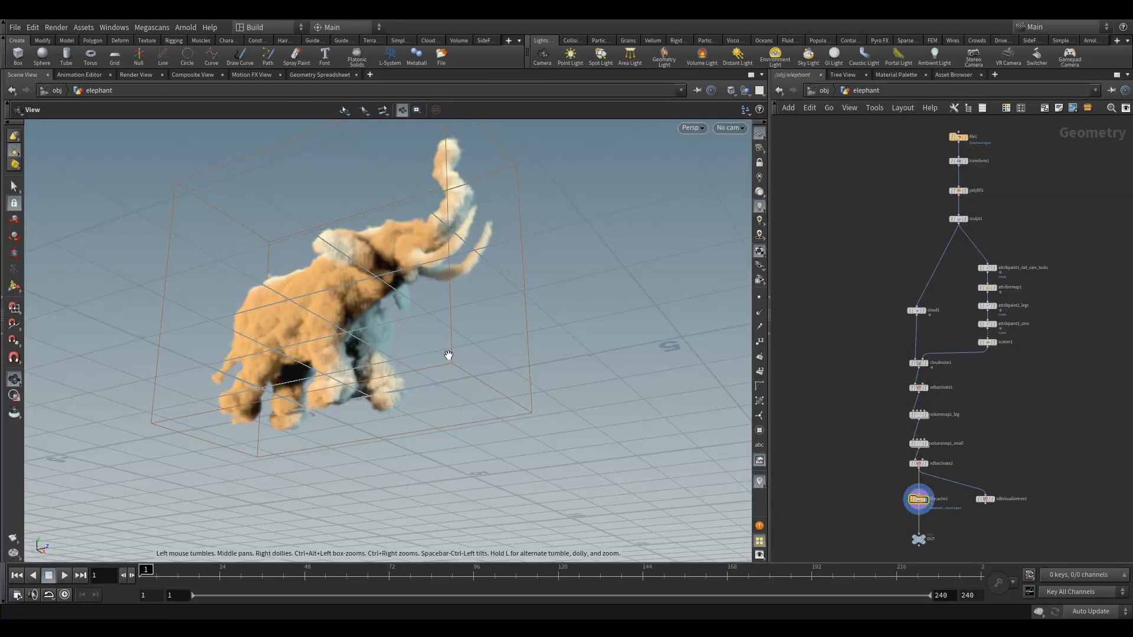
# - Choose the HDR texture format for 3D textures in the viewport's display options
pyautogui.moveTo(395, 332); pyautogui.dragTo(371, 306)
pyautogui.press('d')
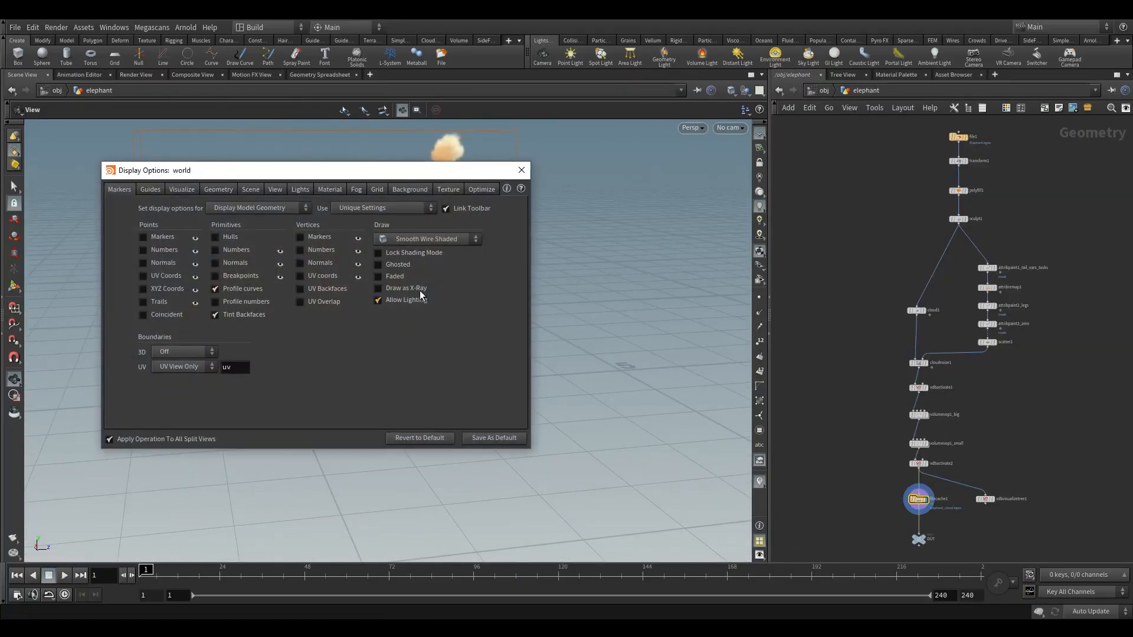
pyautogui.click(447, 189)
pyautogui.moveTo(387, 172); pyautogui.dragTo(514, 163)
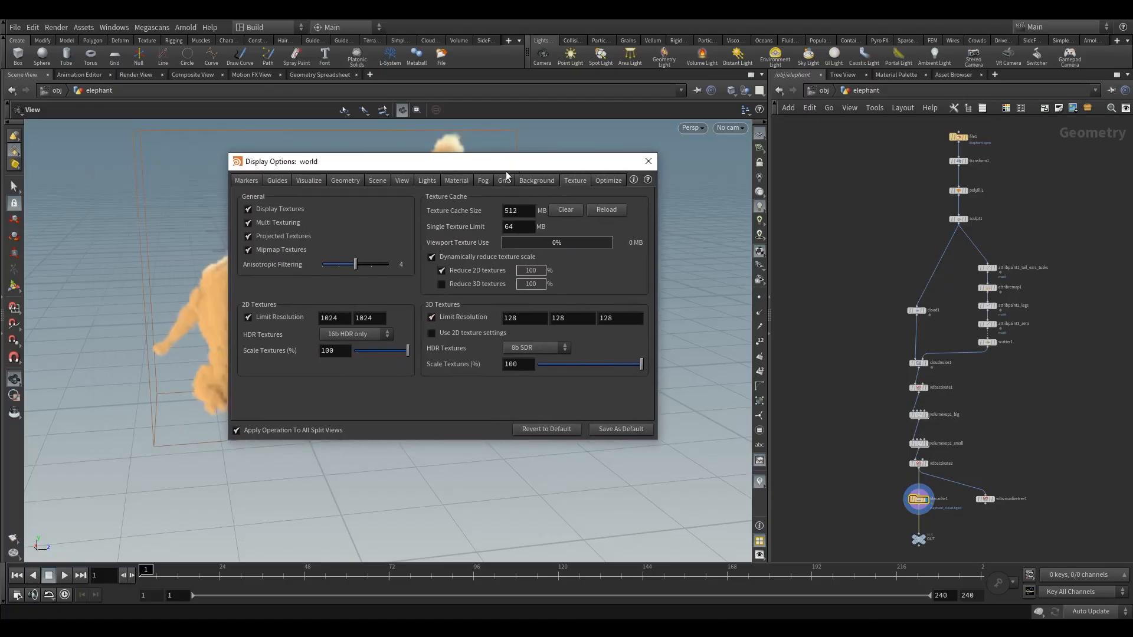
pyautogui.click(529, 348)
pyautogui.click(526, 364)
pyautogui.click(648, 161)
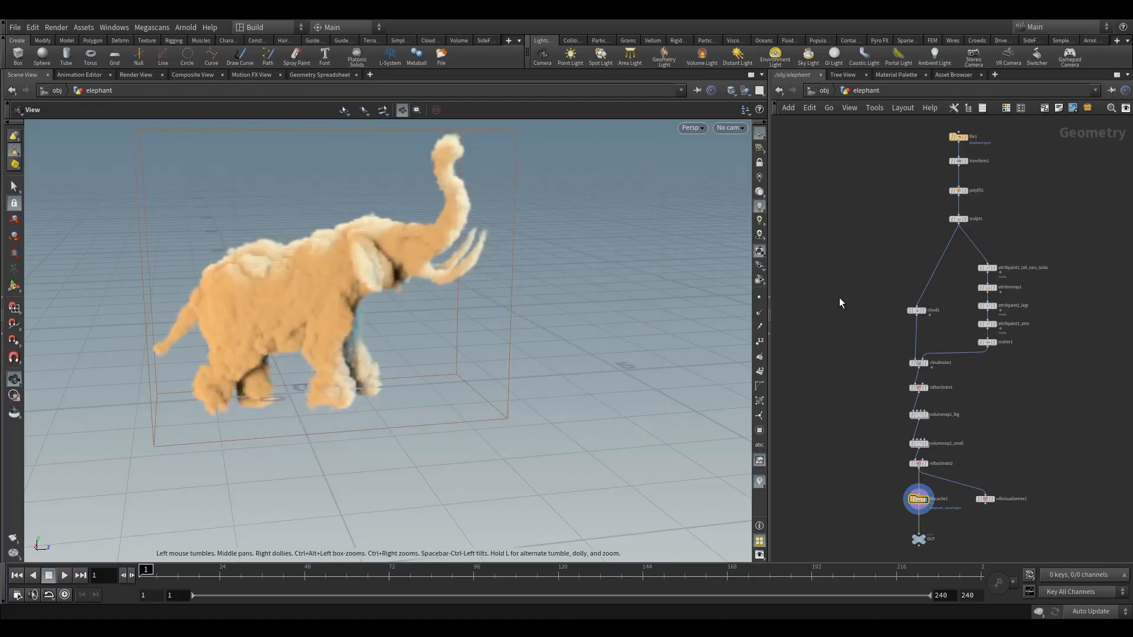
# - Show cloud1's volume in the viewport, raise its Uniform Sampling Divs to 1000 and inspect the elephant's head up close
pyautogui.scroll(4, 837, 298)
pyautogui.moveTo(844, 312); pyautogui.dragTo(915, 401)
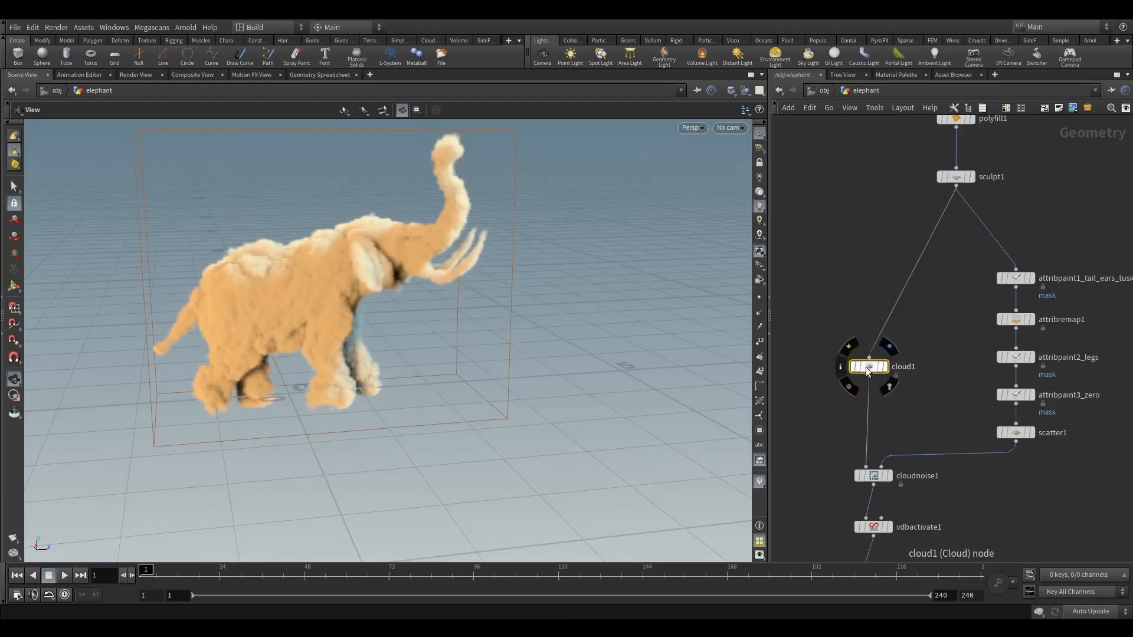
pyautogui.press('p')
pyautogui.click(889, 347)
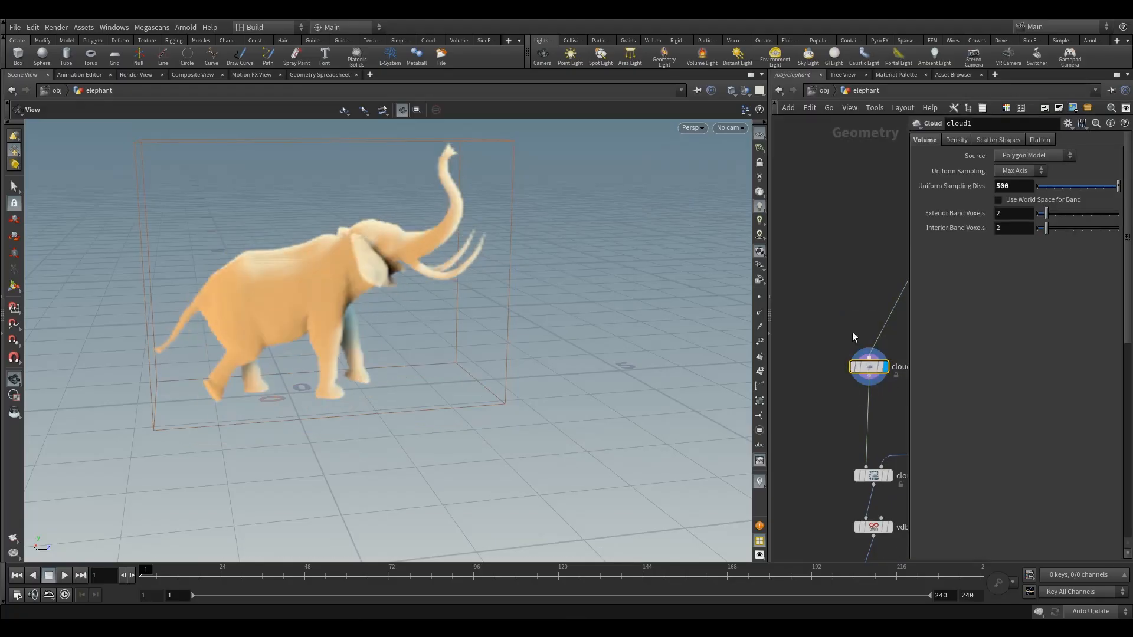
pyautogui.click(999, 188)
pyautogui.write('1')
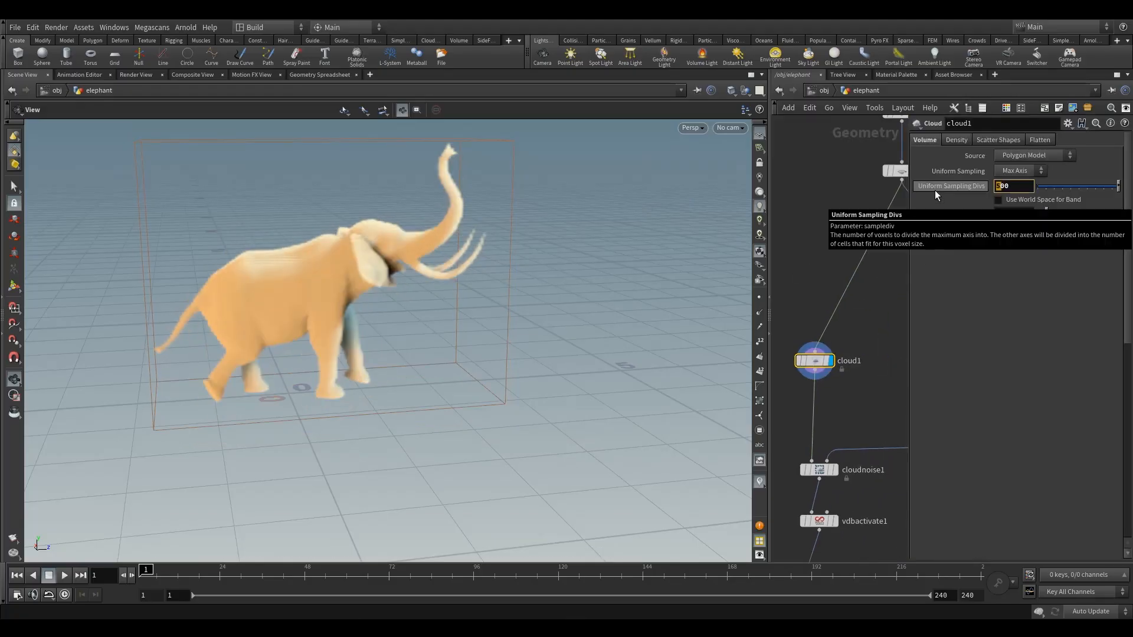
pyautogui.press('Return')
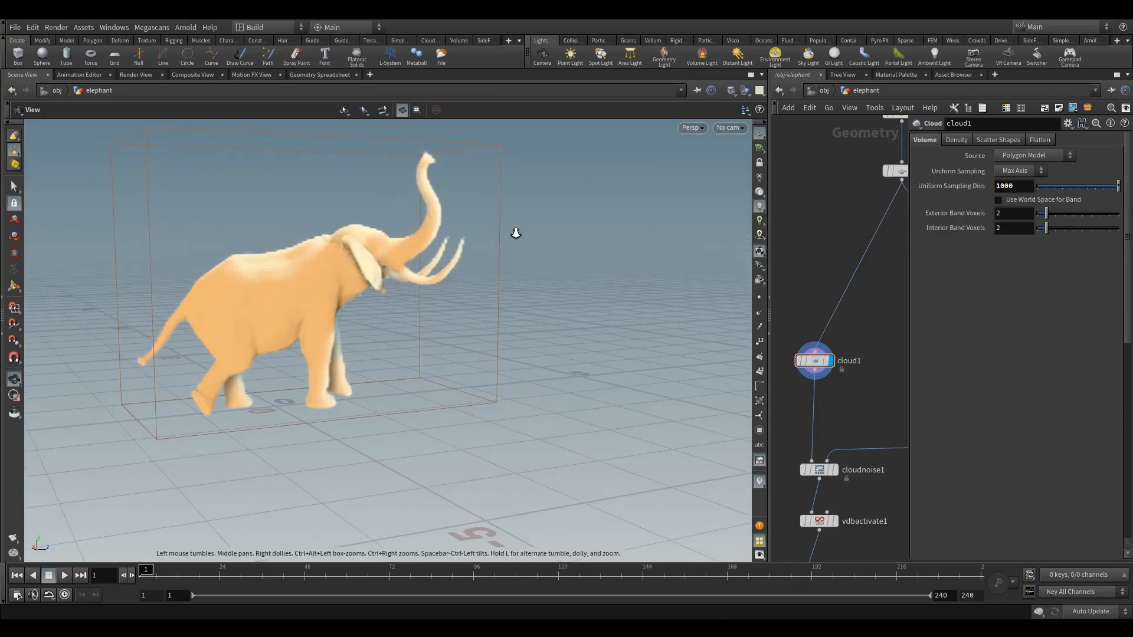
pyautogui.scroll(5, 511, 235)
pyautogui.moveTo(323, 214); pyautogui.dragTo(508, 188, button='right')
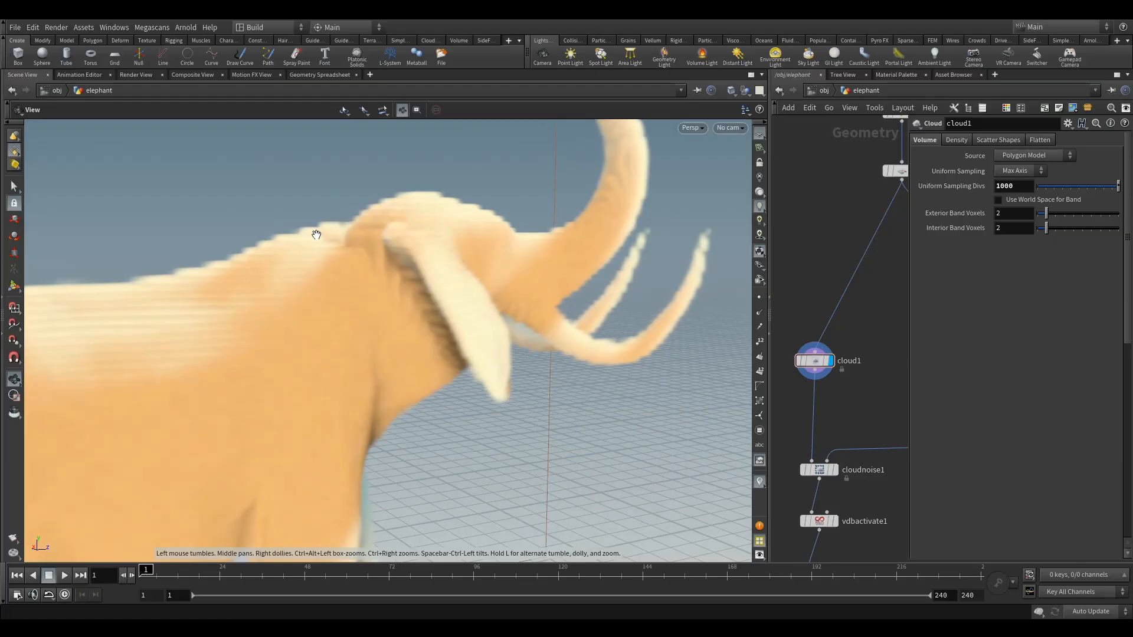
# - Display the vdbactivate node just above filecache1 and view the whole noised elephant from the side
pyautogui.scroll(-3, 855, 336)
pyautogui.moveTo(865, 372); pyautogui.dragTo(842, 258, button='middle')
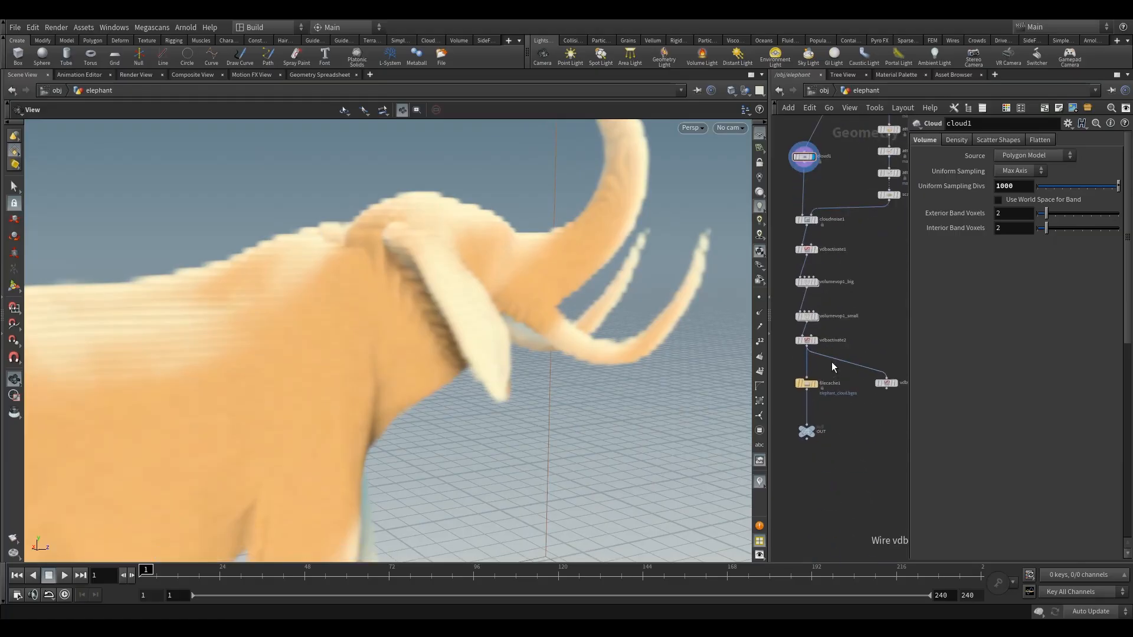
pyautogui.scroll(3, 852, 351)
pyautogui.moveTo(857, 299)
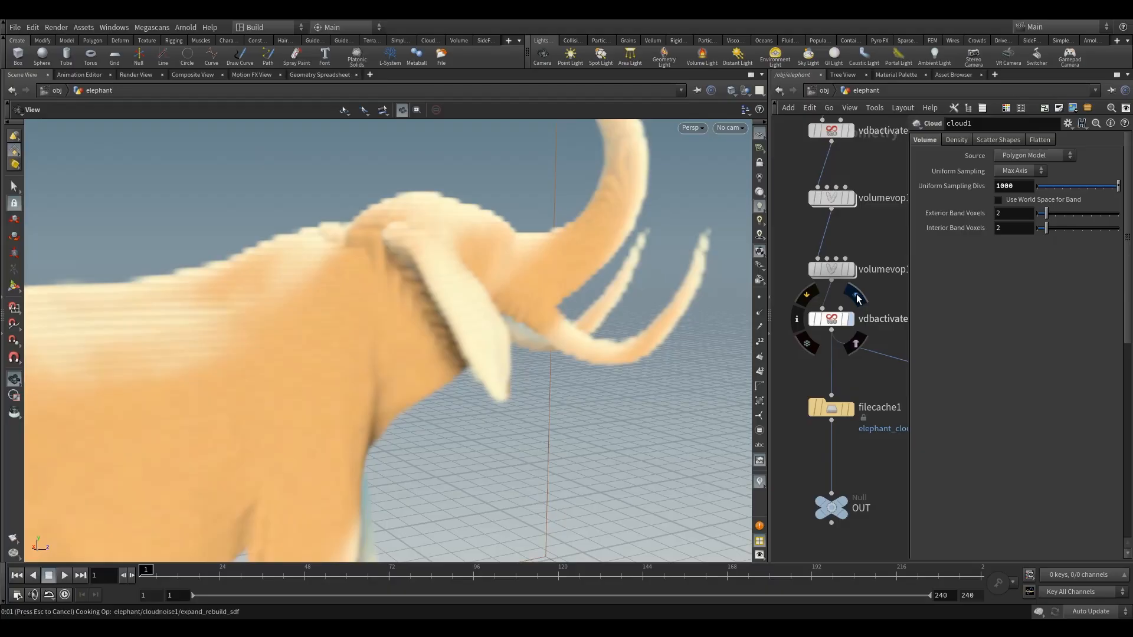
pyautogui.click(857, 297)
pyautogui.moveTo(640, 309); pyautogui.dragTo(404, 363)
pyautogui.moveTo(513, 379); pyautogui.dragTo(435, 354)
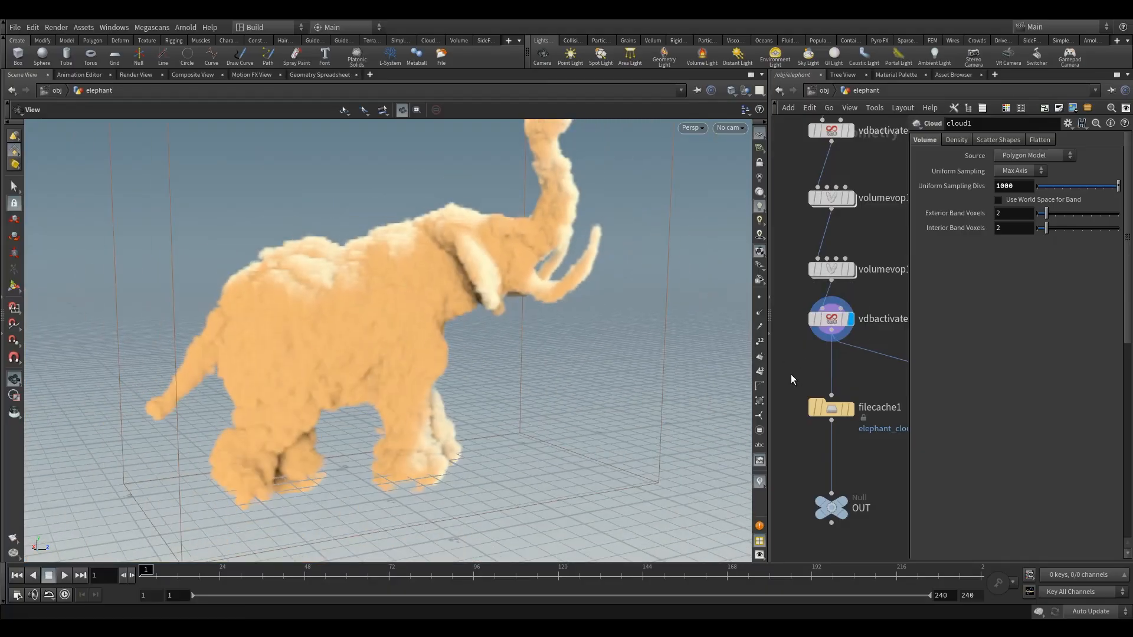
# - Check filecache1's save settings and display the OUT null at the end of the elephant network
pyautogui.click(832, 412)
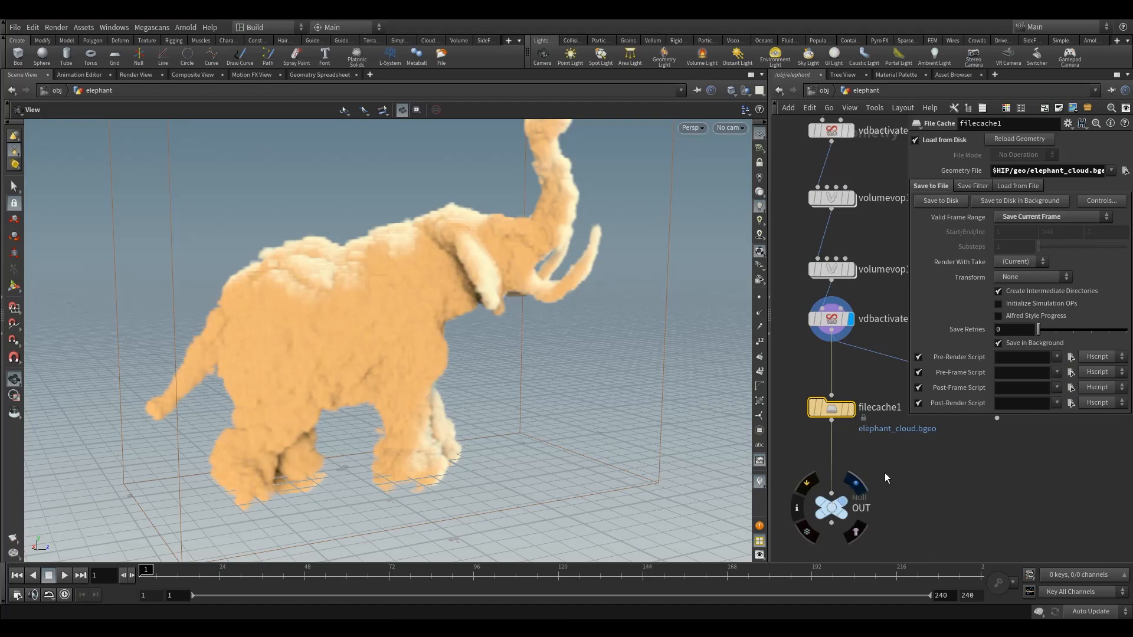
pyautogui.click(833, 508)
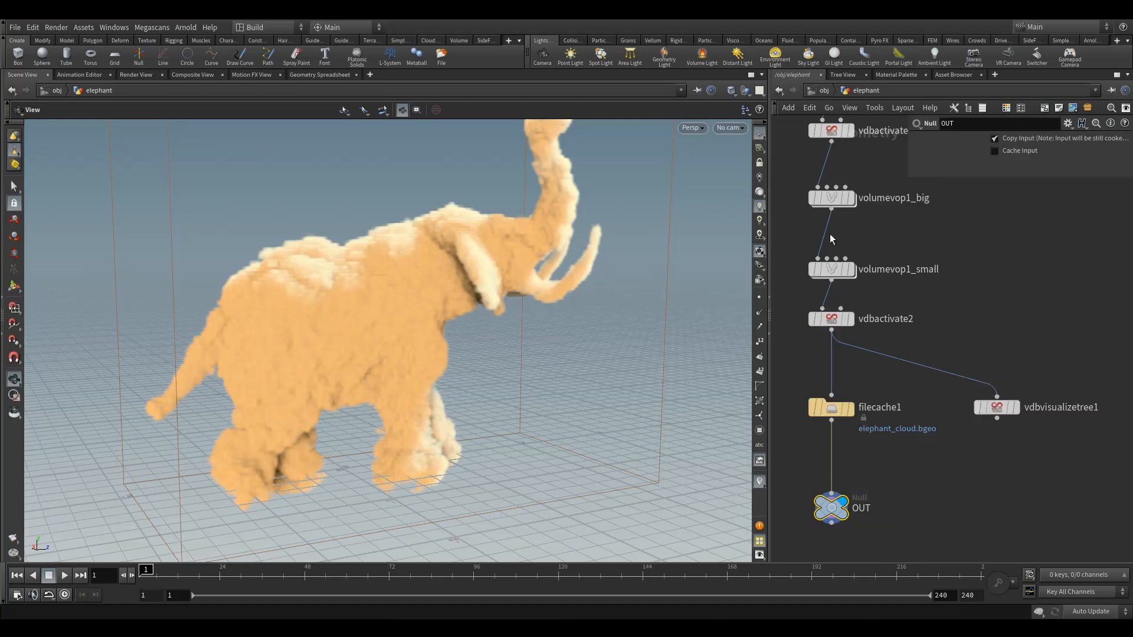
pyautogui.moveTo(548, 311); pyautogui.dragTo(508, 260)
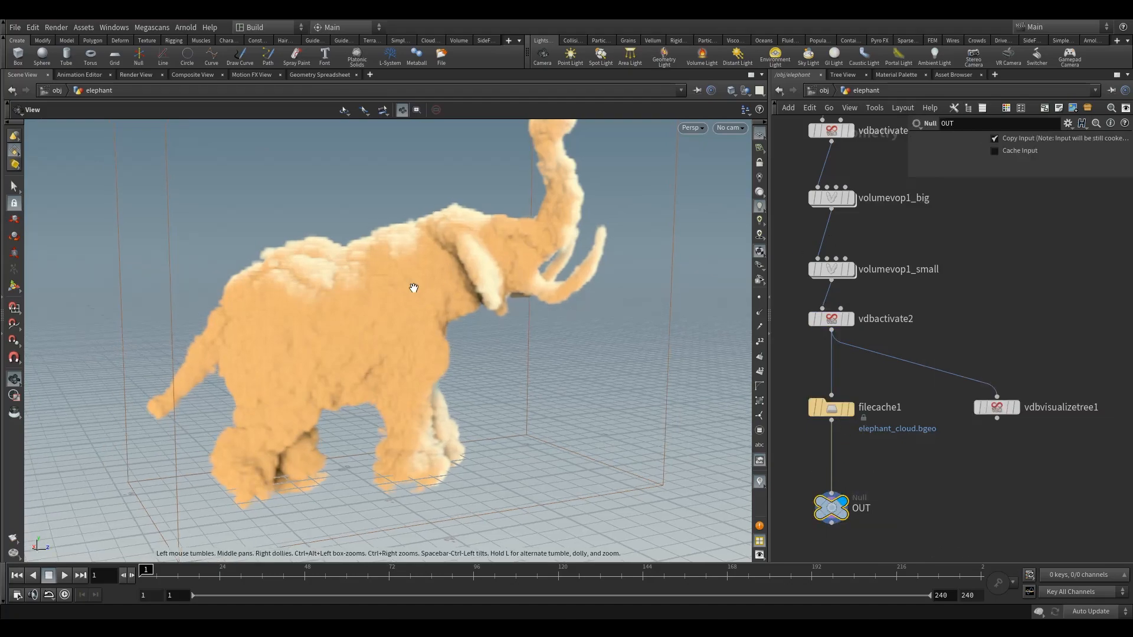
# - Switch from the elephant object to the stage context and bring the node chain ending in karma1 into view
pyautogui.click(66, 94)
pyautogui.click(66, 94)
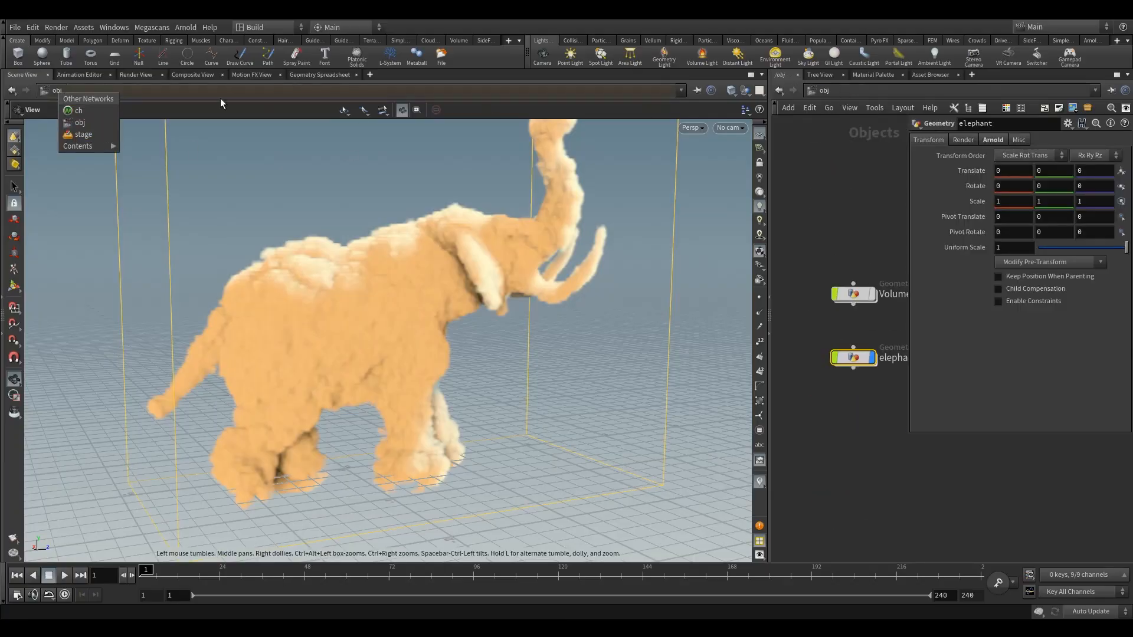
pyautogui.click(80, 135)
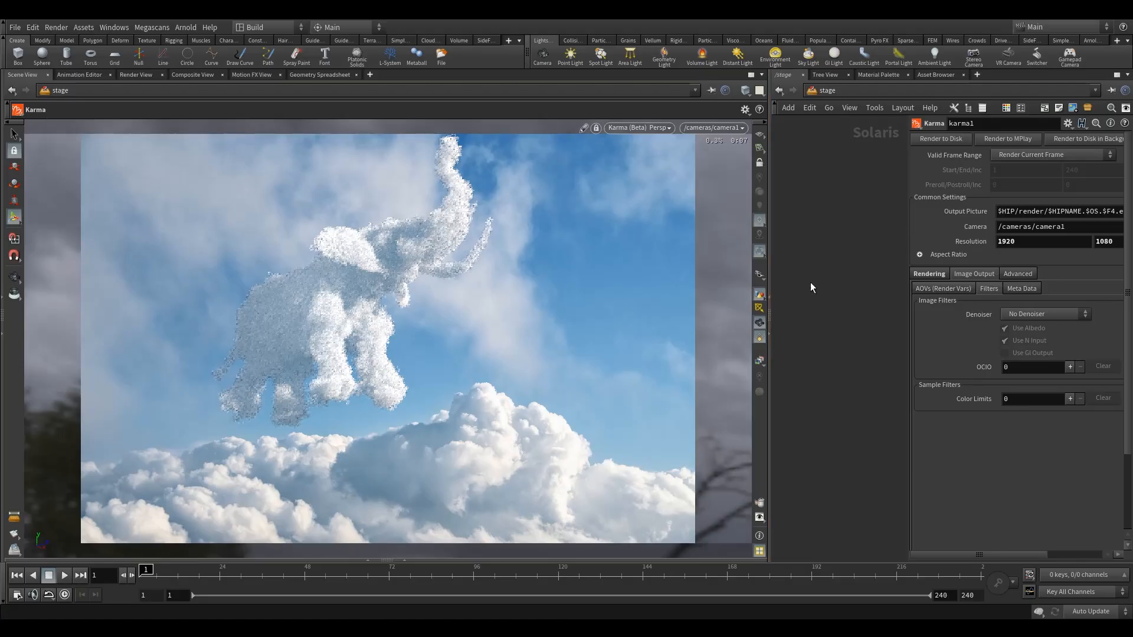
pyautogui.press('h')
pyautogui.moveTo(888, 345); pyautogui.dragTo(853, 345, button='middle')
pyautogui.scroll(5, 853, 344)
pyautogui.moveTo(858, 345); pyautogui.dragTo(795, 276)
pyautogui.moveTo(791, 270); pyautogui.dragTo(835, 320, button='middle')
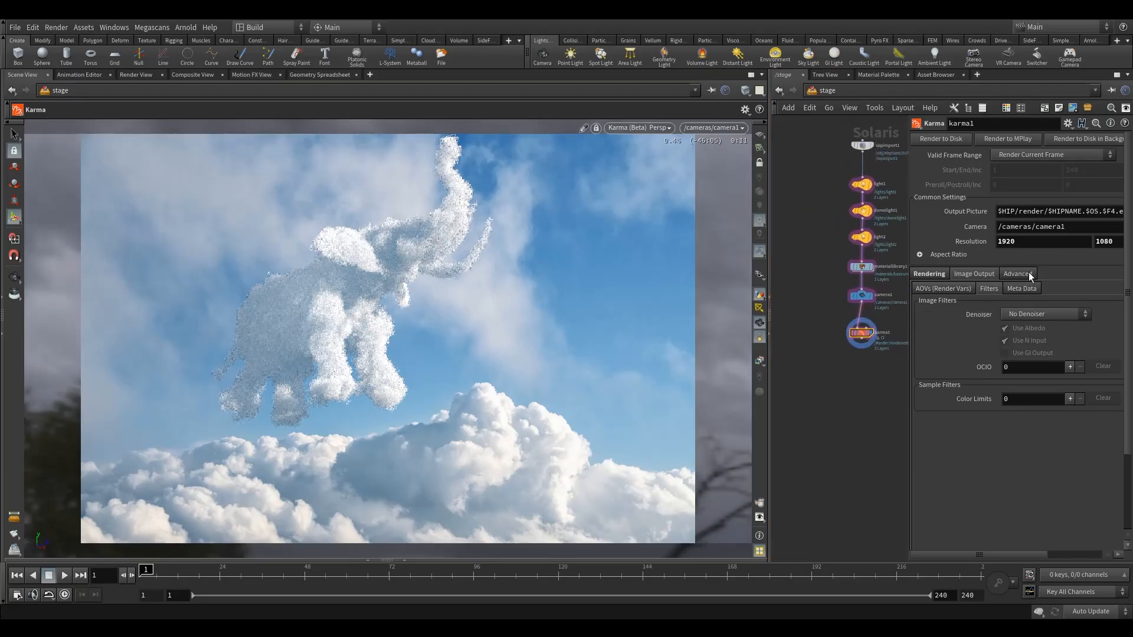
# - Set karma1's output picture to $HIP/render/elephant.v1.exr
pyautogui.moveTo(909, 222); pyautogui.dragTo(808, 230)
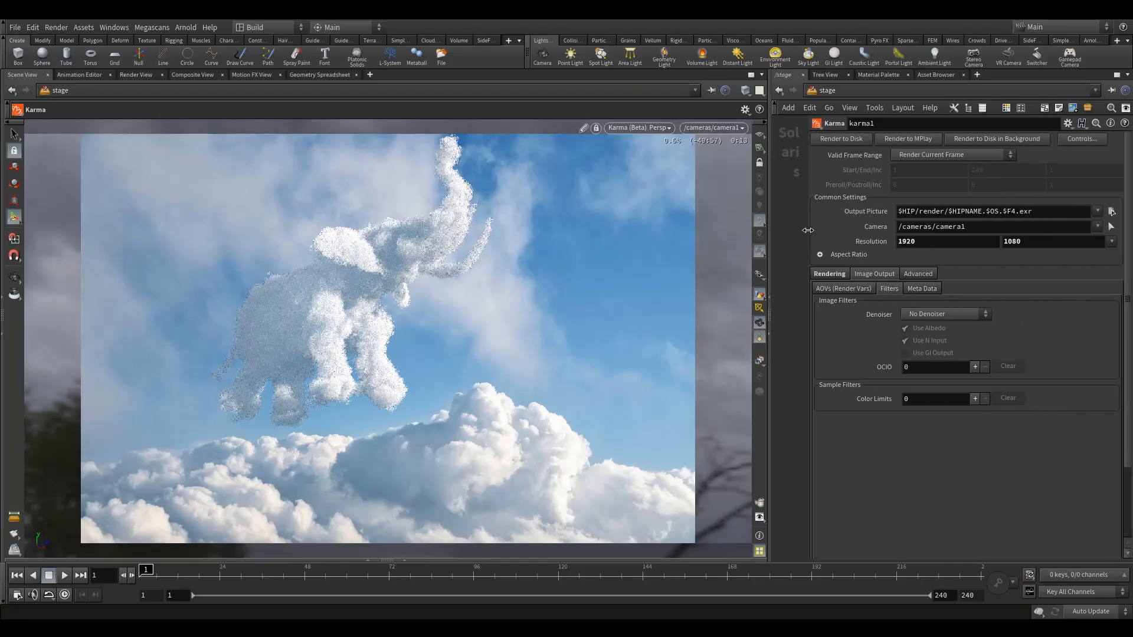
pyautogui.click(937, 212)
pyautogui.moveTo(948, 213); pyautogui.dragTo(1013, 222)
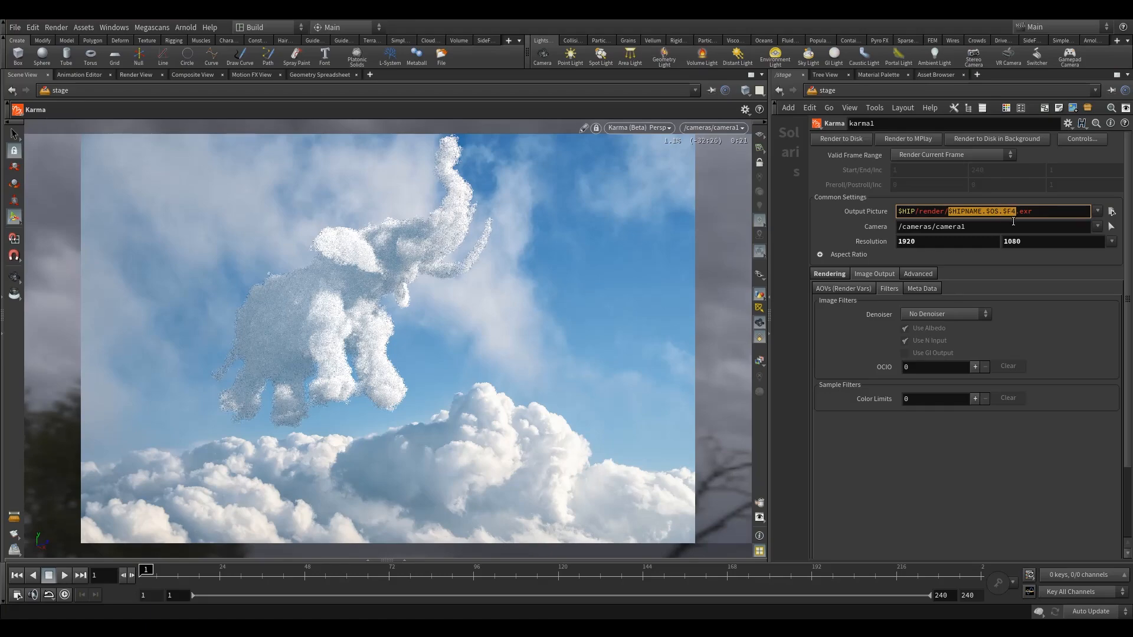
pyautogui.press('BackSpace')
pyautogui.write('elephant.v1')
pyautogui.press('Return')
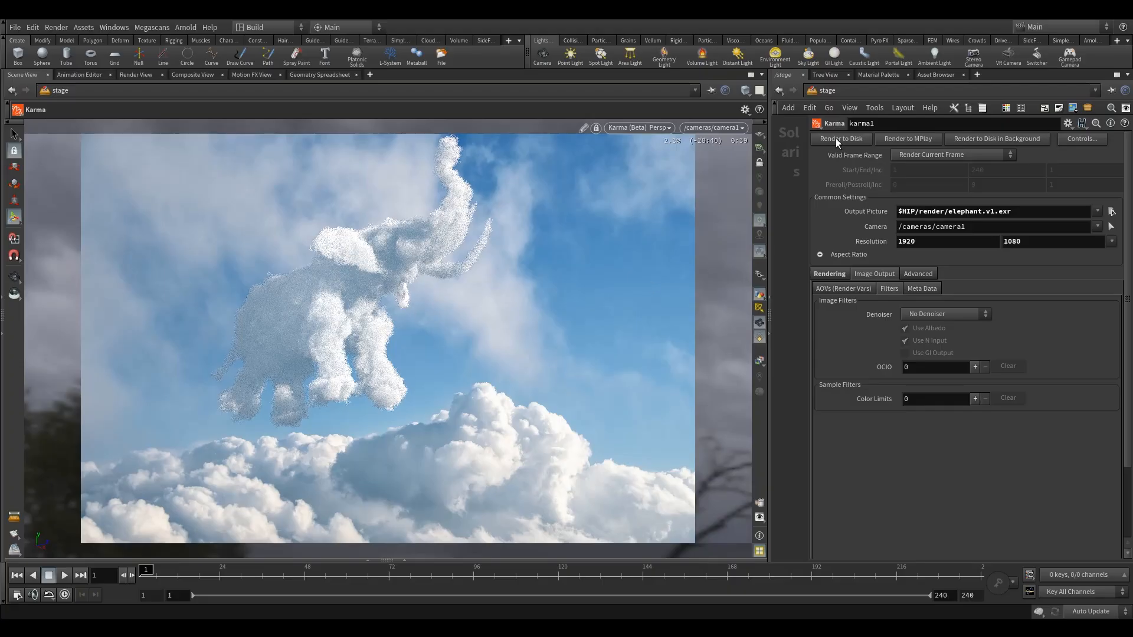
# - Open the Render Manager and start rendering karma1's current frame to disk, keeping the job list in view
pyautogui.click(55, 26)
pyautogui.click(81, 103)
pyautogui.moveTo(199, 66); pyautogui.dragTo(345, 141)
pyautogui.click(843, 140)
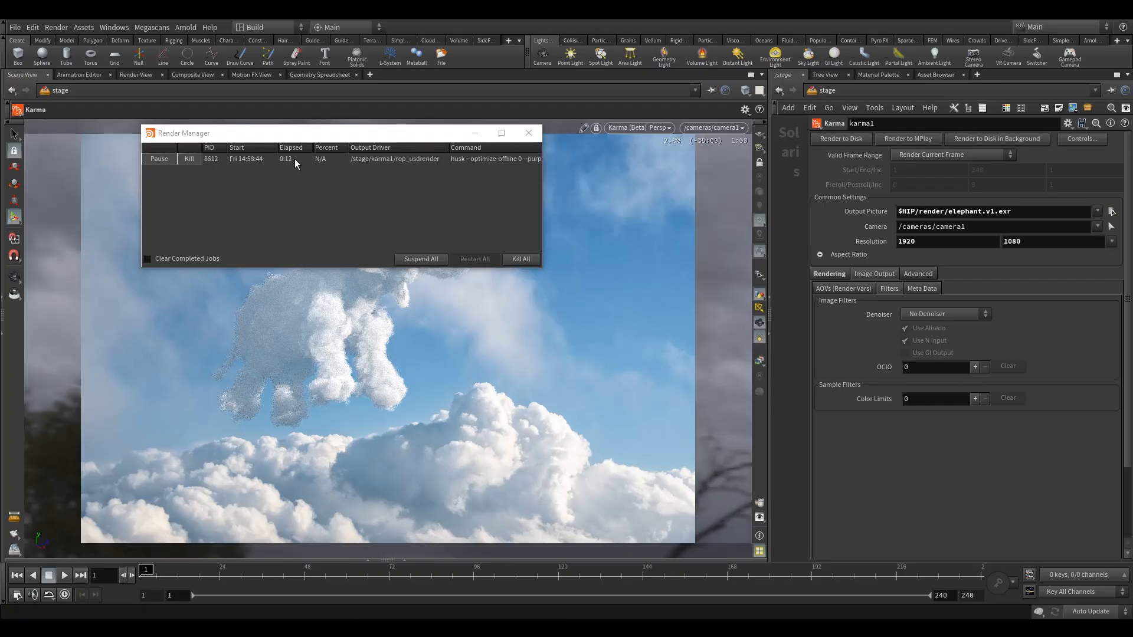
pyautogui.moveTo(331, 133); pyautogui.dragTo(370, 145)
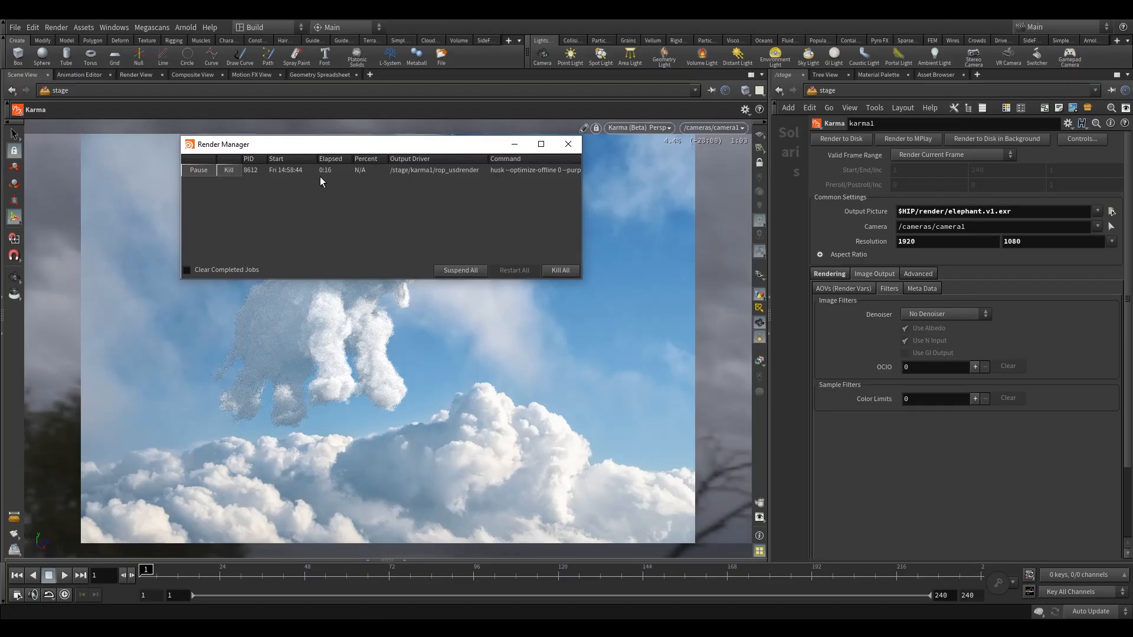